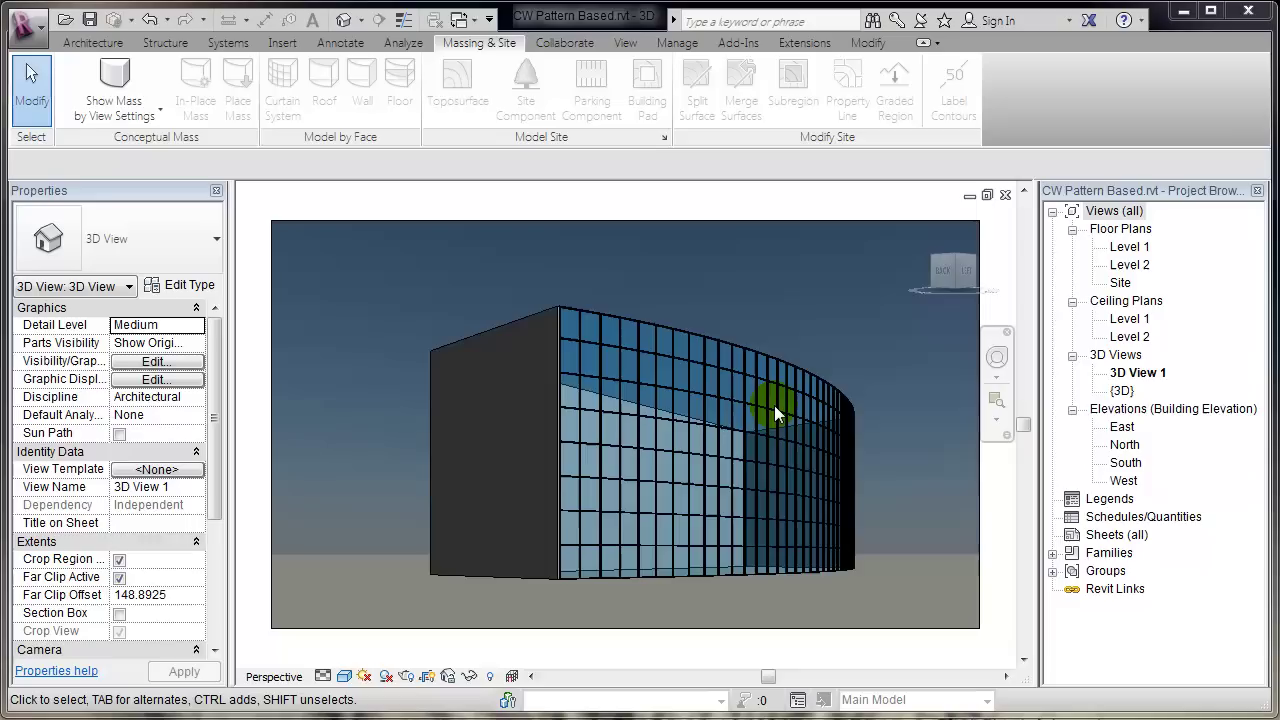
# Switch to the CW Mass.rfa 3D view and divide the surface of the curved form.
pyautogui.click(463, 24)
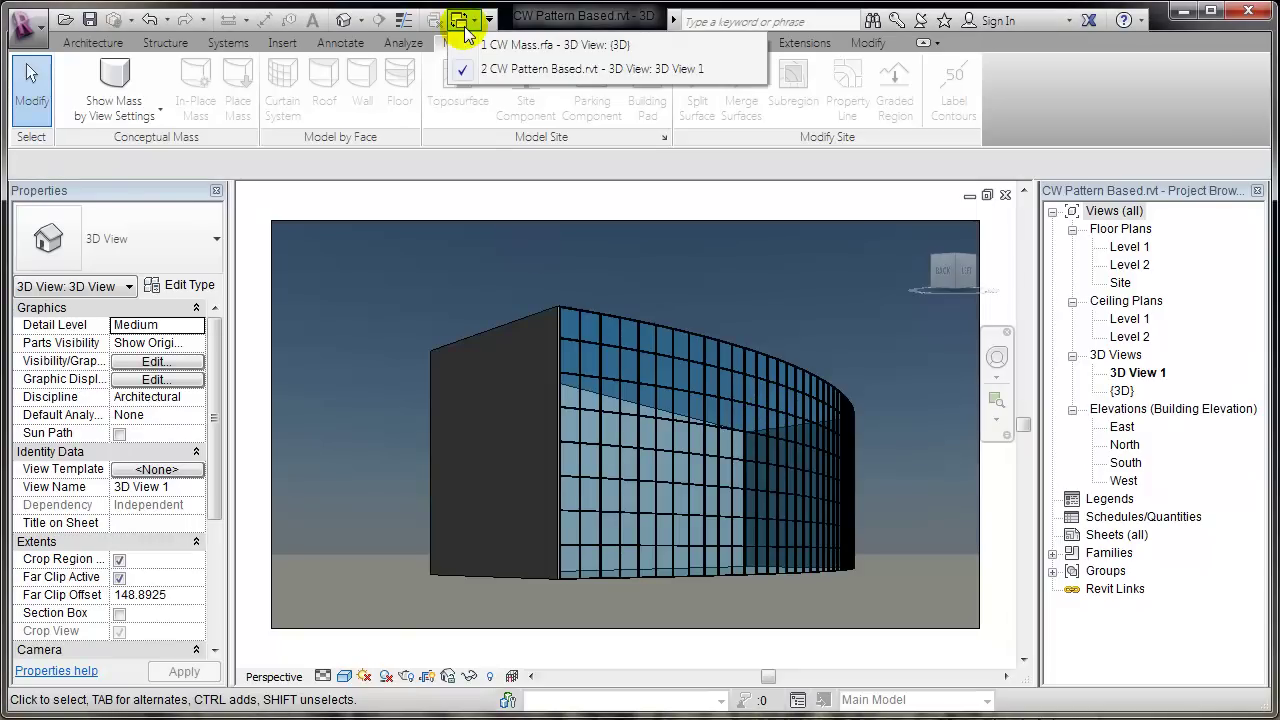
pyautogui.click(566, 45)
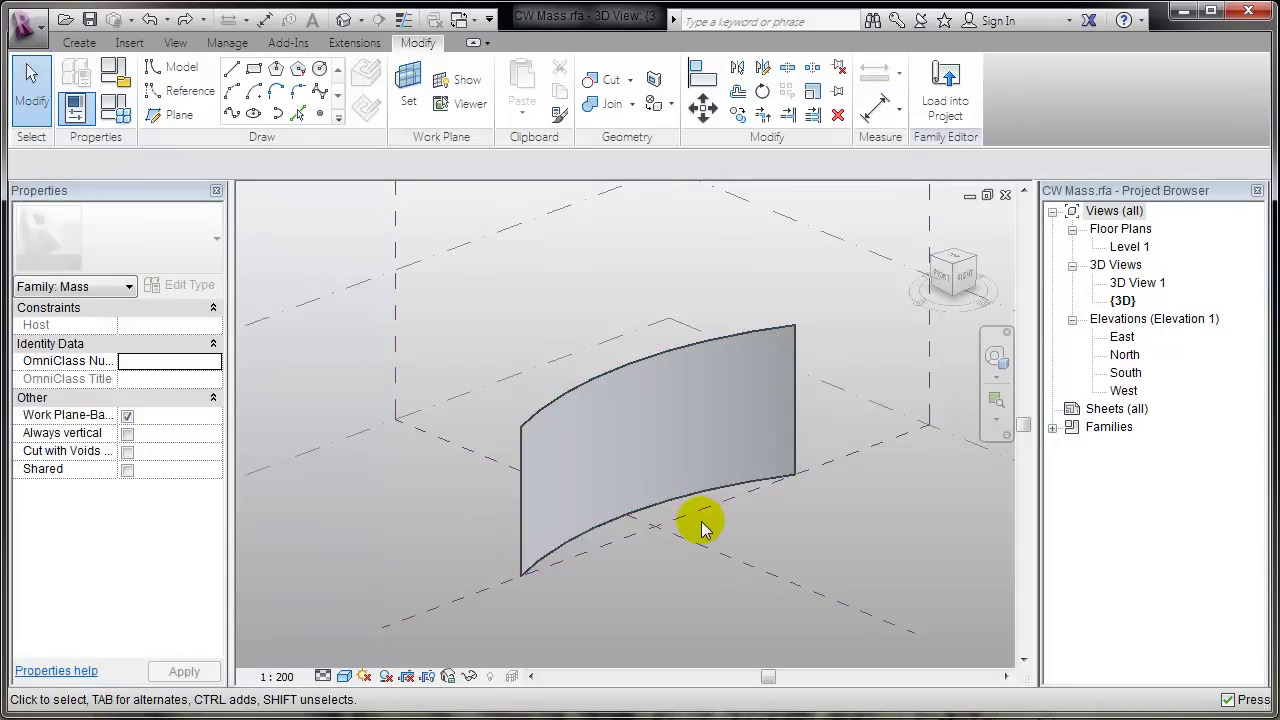
pyautogui.keyDown('shift'); pyautogui.moveTo(600, 491); pyautogui.dragTo(650, 490, button='middle'); pyautogui.keyUp('shift')
pyautogui.click(645, 440)
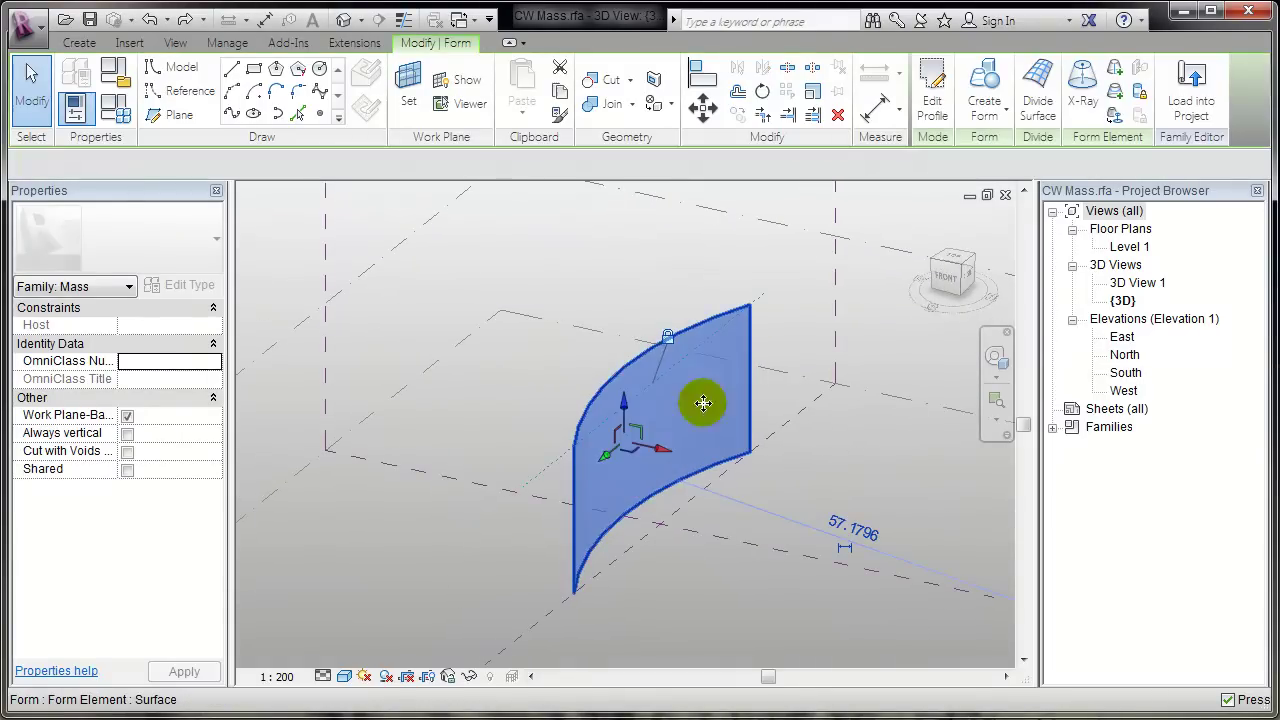
pyautogui.click(1038, 90)
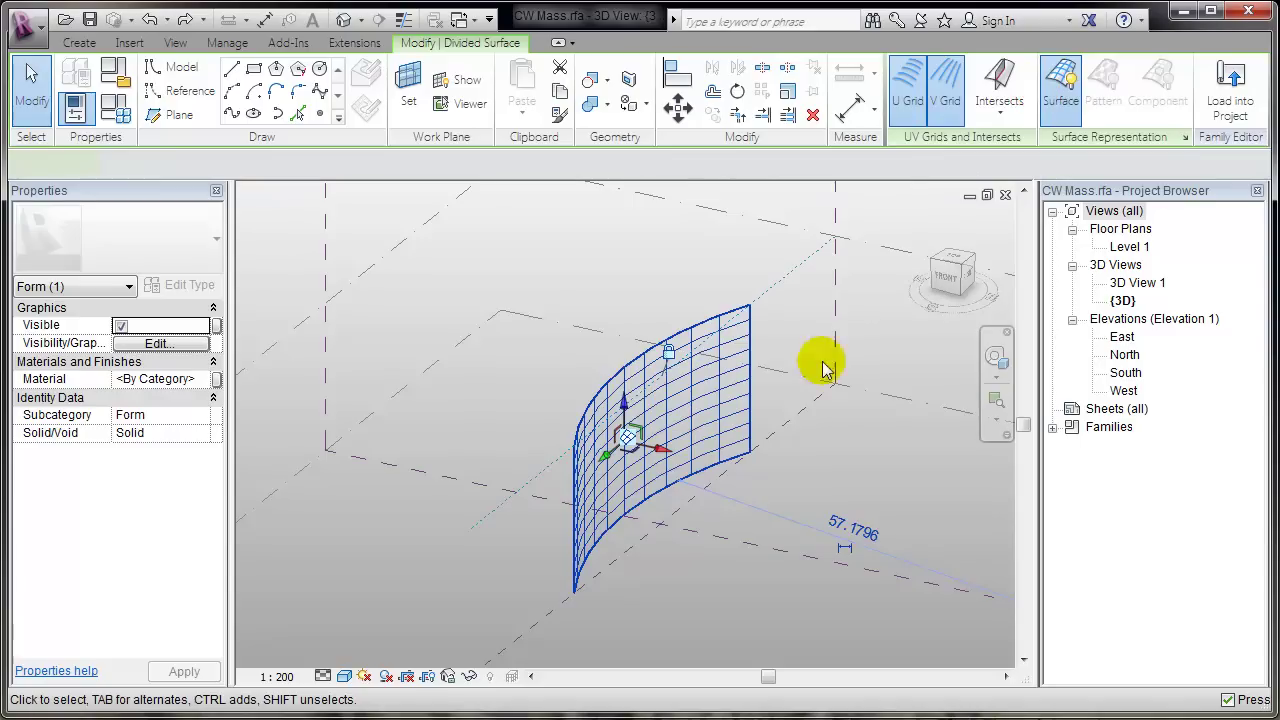
# Try U grid numbers of 5, 12 and 30 on the divided surface, and restore the number to 10.
pyautogui.keyDown('shift'); pyautogui.moveTo(757, 500); pyautogui.dragTo(725, 450, button='middle'); pyautogui.keyUp('shift')
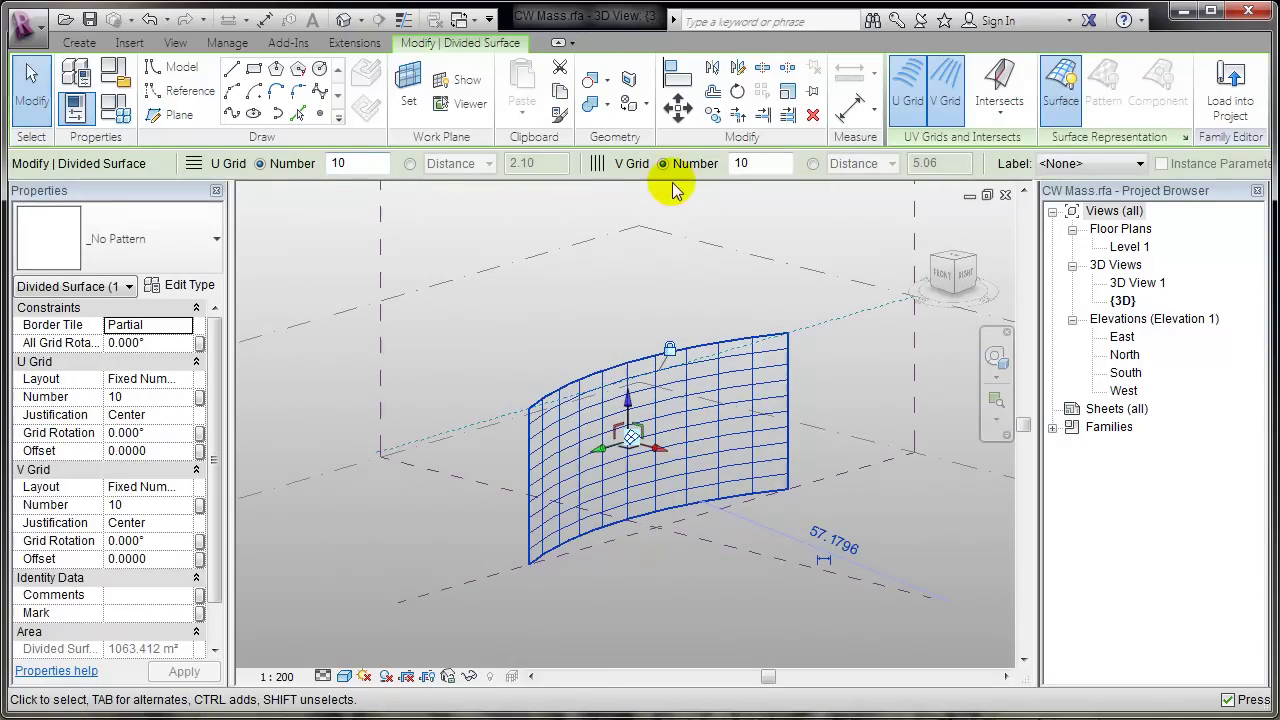
pyautogui.click(367, 165)
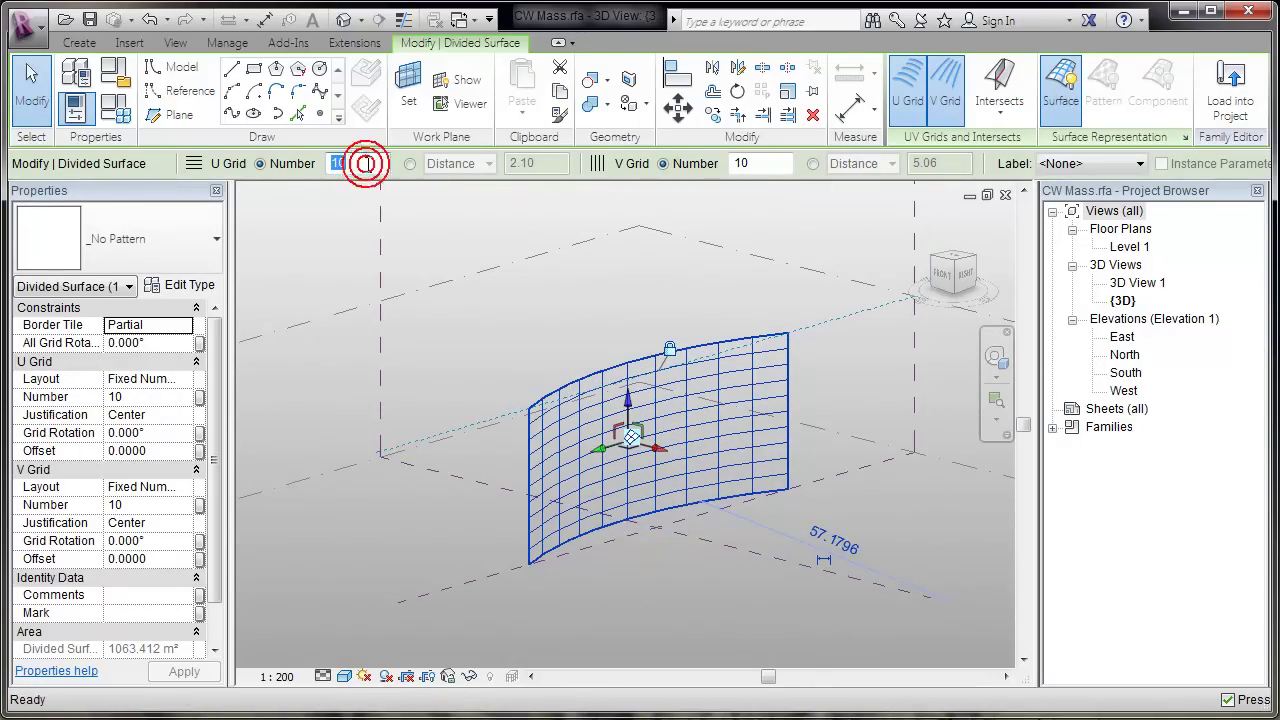
pyautogui.write('5')
pyautogui.press('Return')
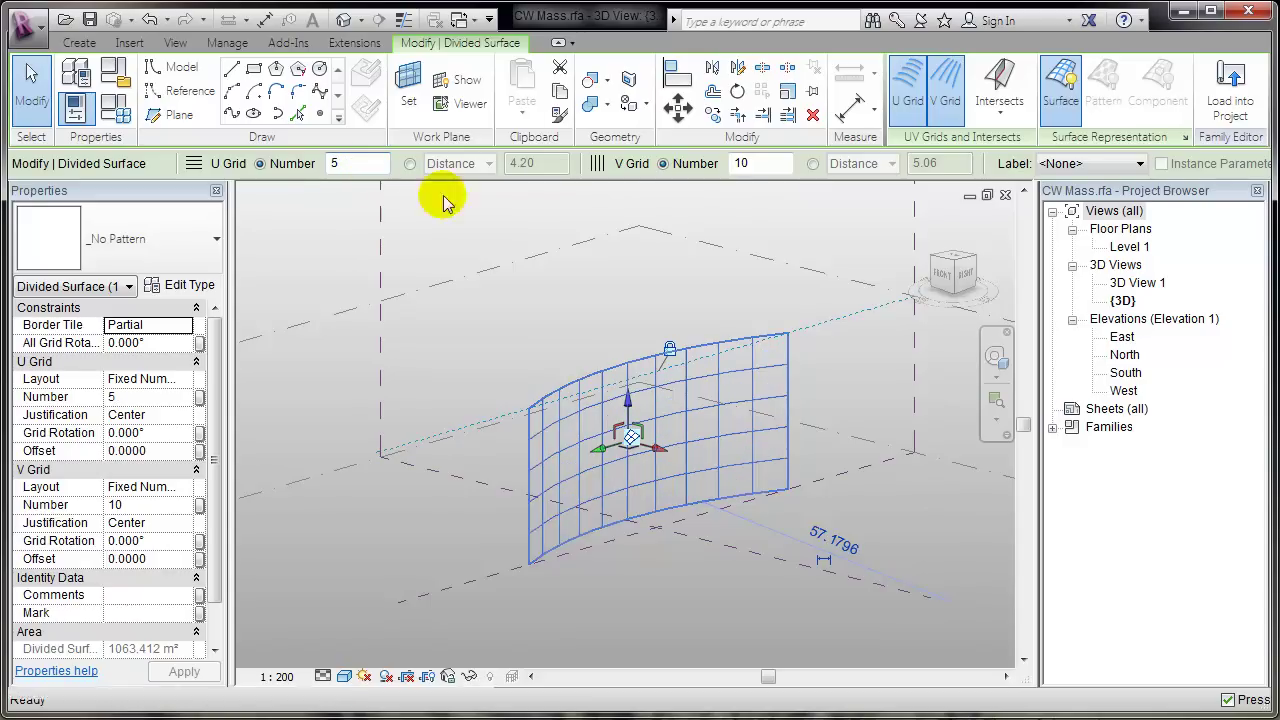
pyautogui.click(279, 170)
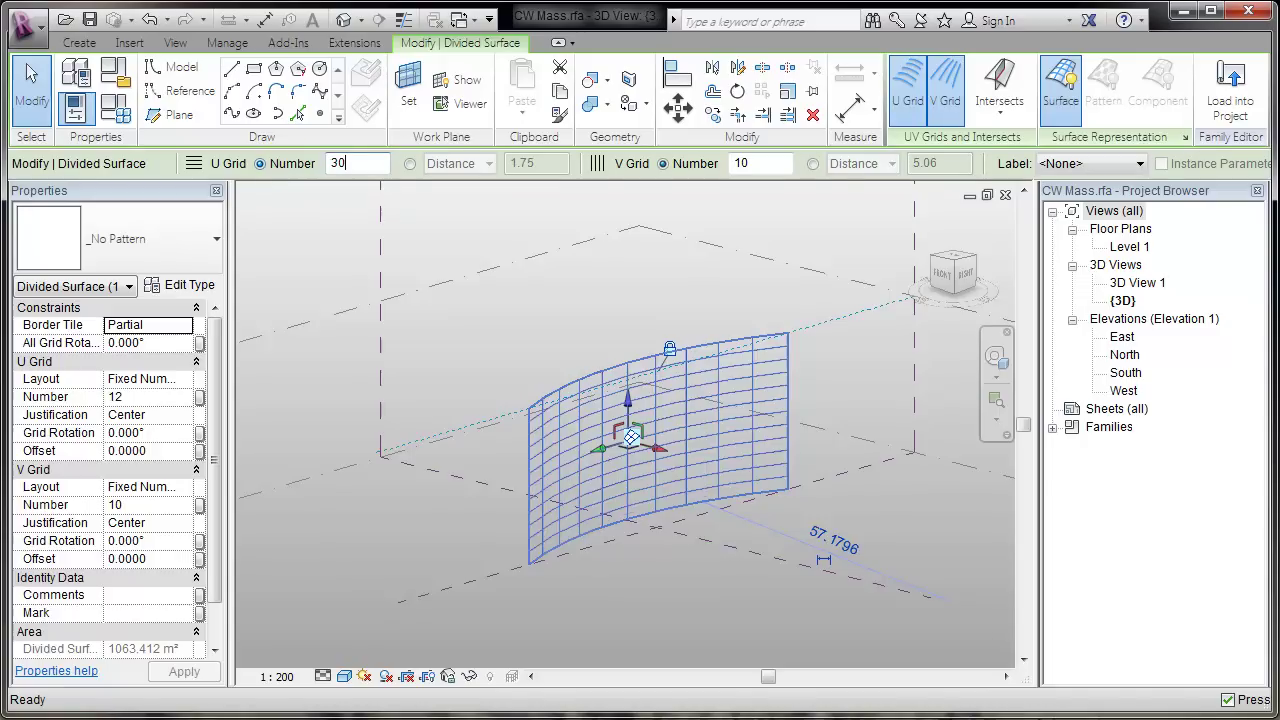
pyautogui.write('30')
pyautogui.click(287, 170)
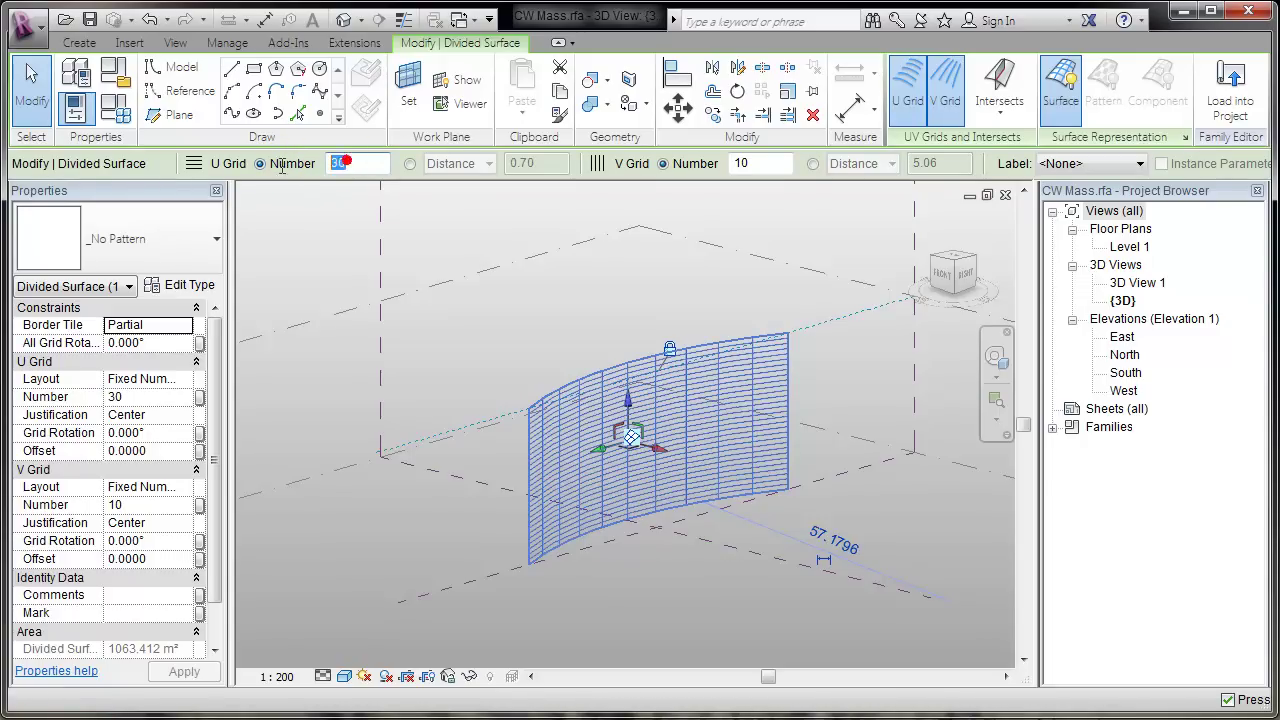
pyautogui.click(283, 170)
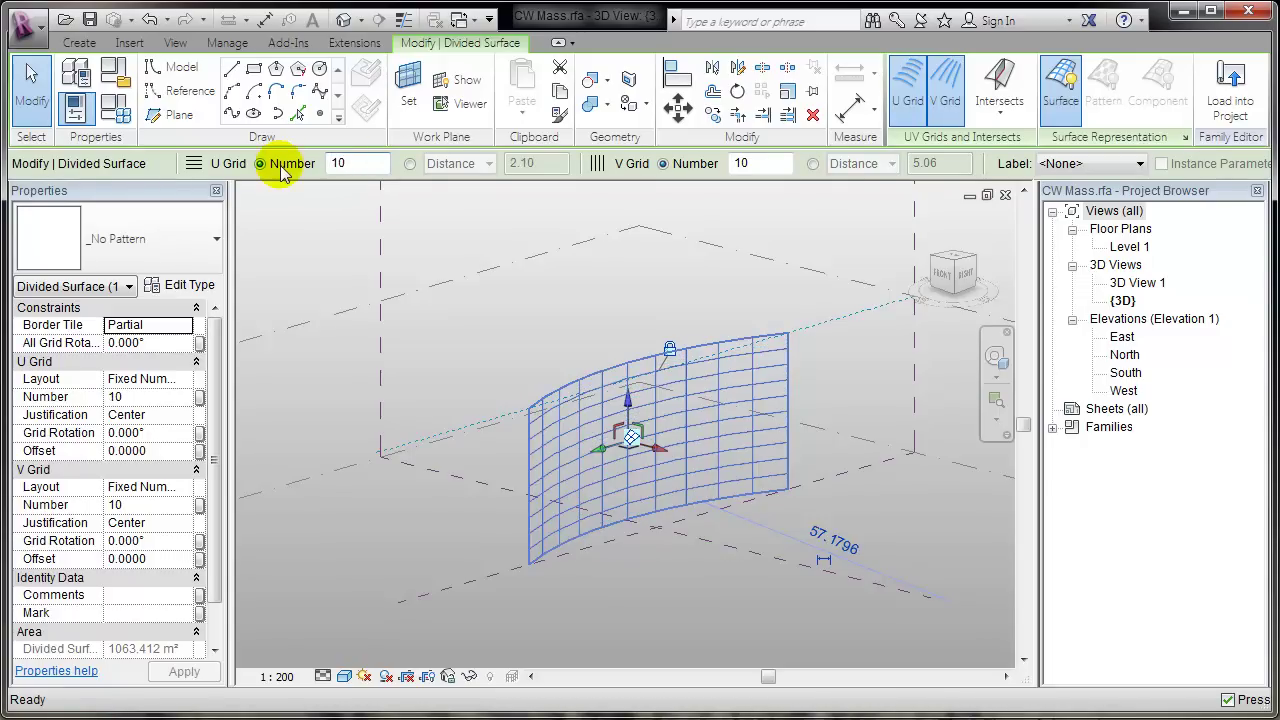
# Try a V grid number of 30 on the divided surface and restore it to 10.
pyautogui.click(693, 172)
pyautogui.click(757, 163)
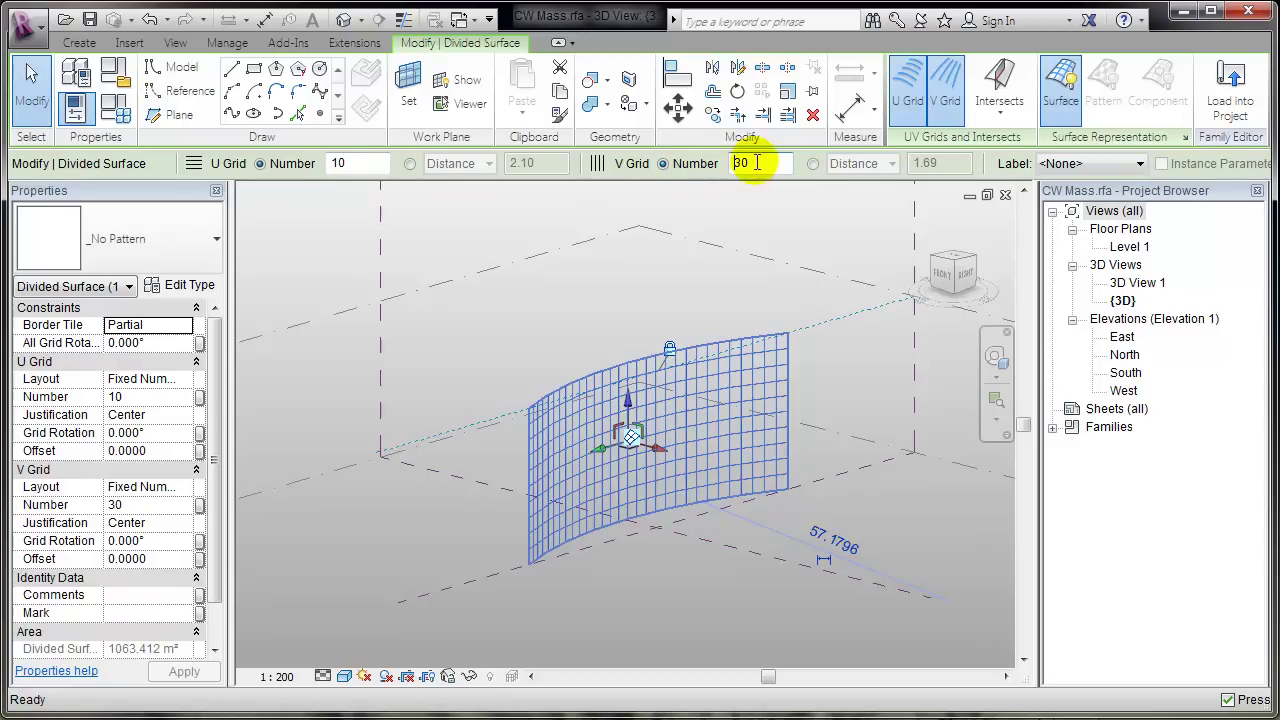
pyautogui.click(677, 165)
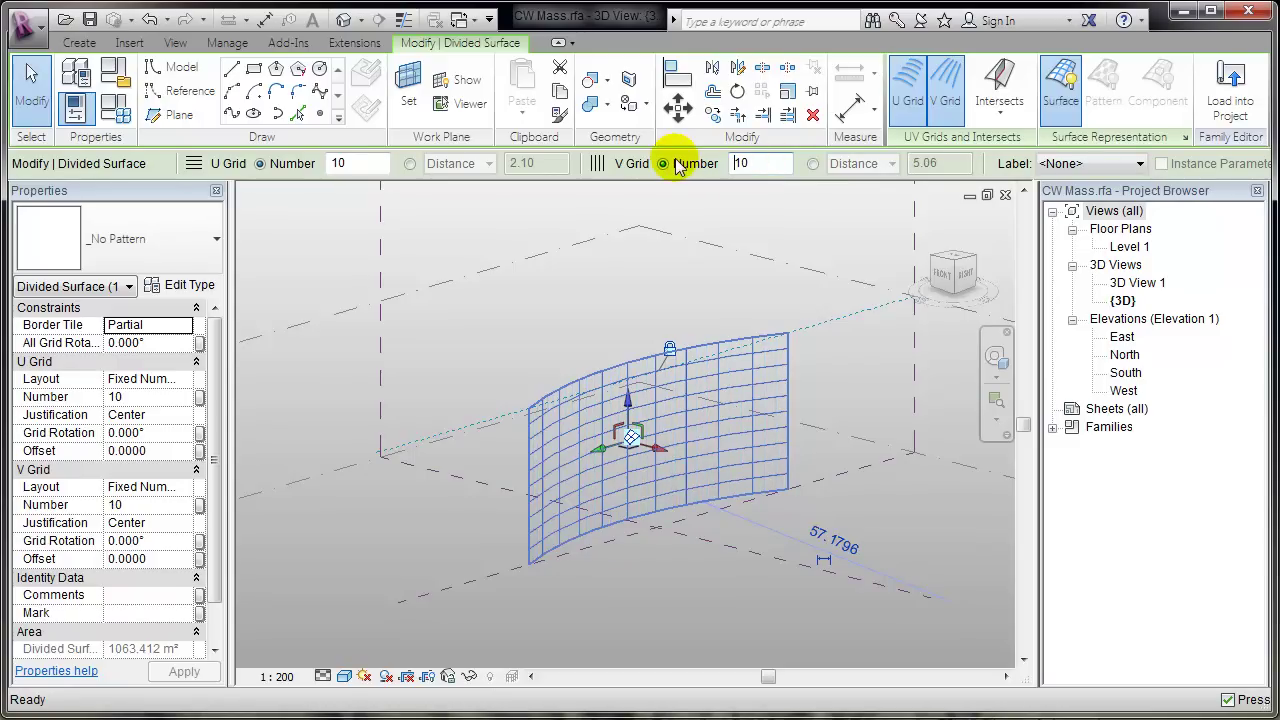
# Try the Arrows, Hexagon and Octagon patterns on the divided surface.
pyautogui.keyDown('shift'); pyautogui.moveTo(686, 429); pyautogui.dragTo(684, 540, button='middle'); pyautogui.keyUp('shift')
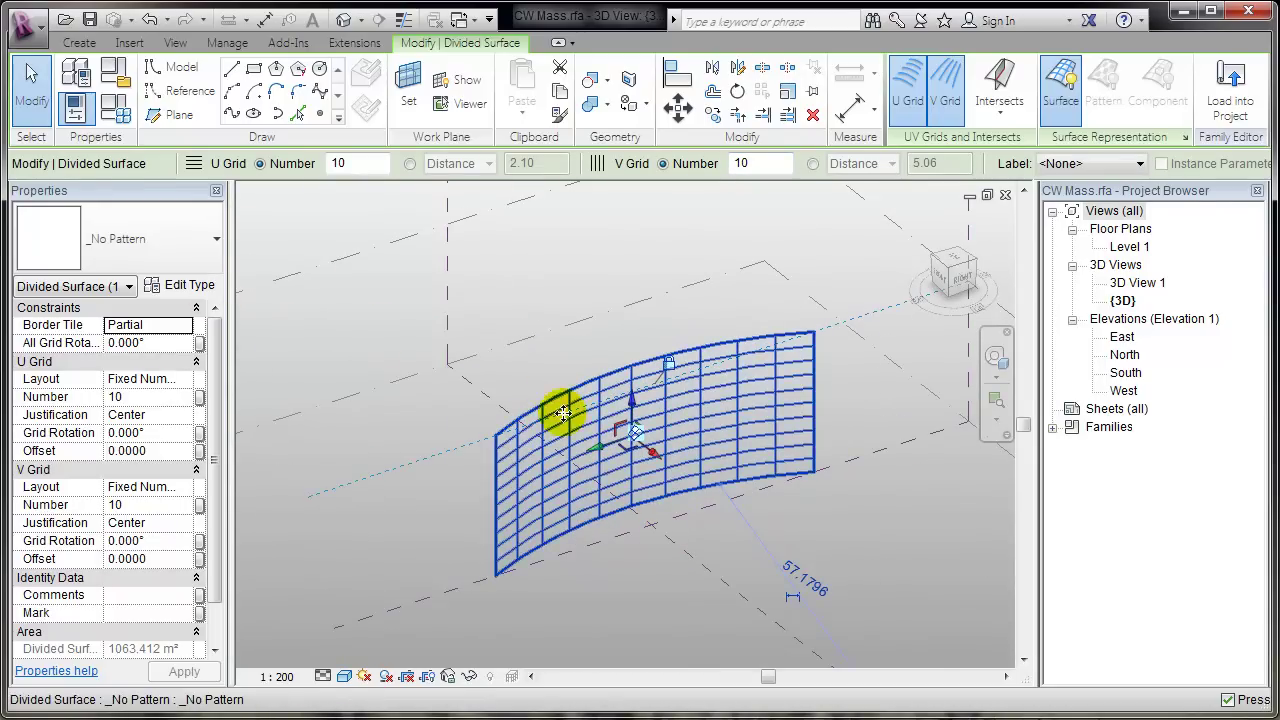
pyautogui.click(138, 239)
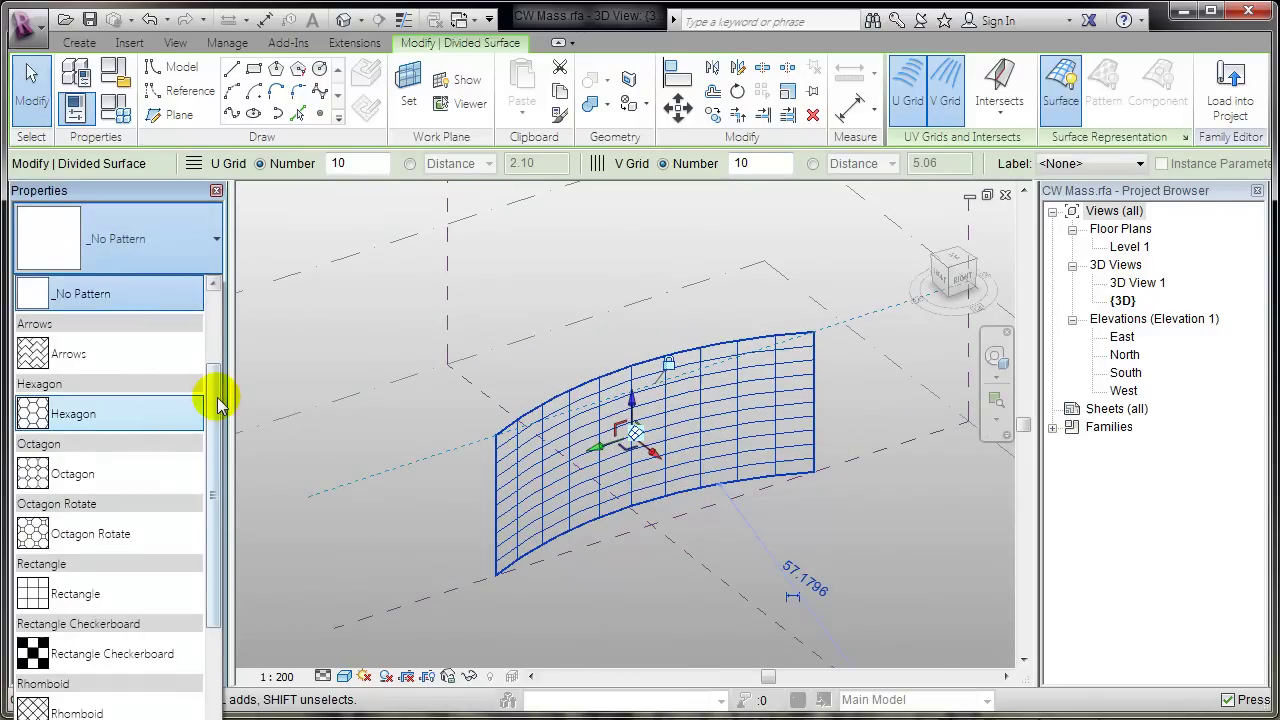
pyautogui.moveTo(210, 398)
pyautogui.mouseDown()
pyautogui.moveTo(218, 490)
pyautogui.moveTo(214, 380)
pyautogui.mouseUp()
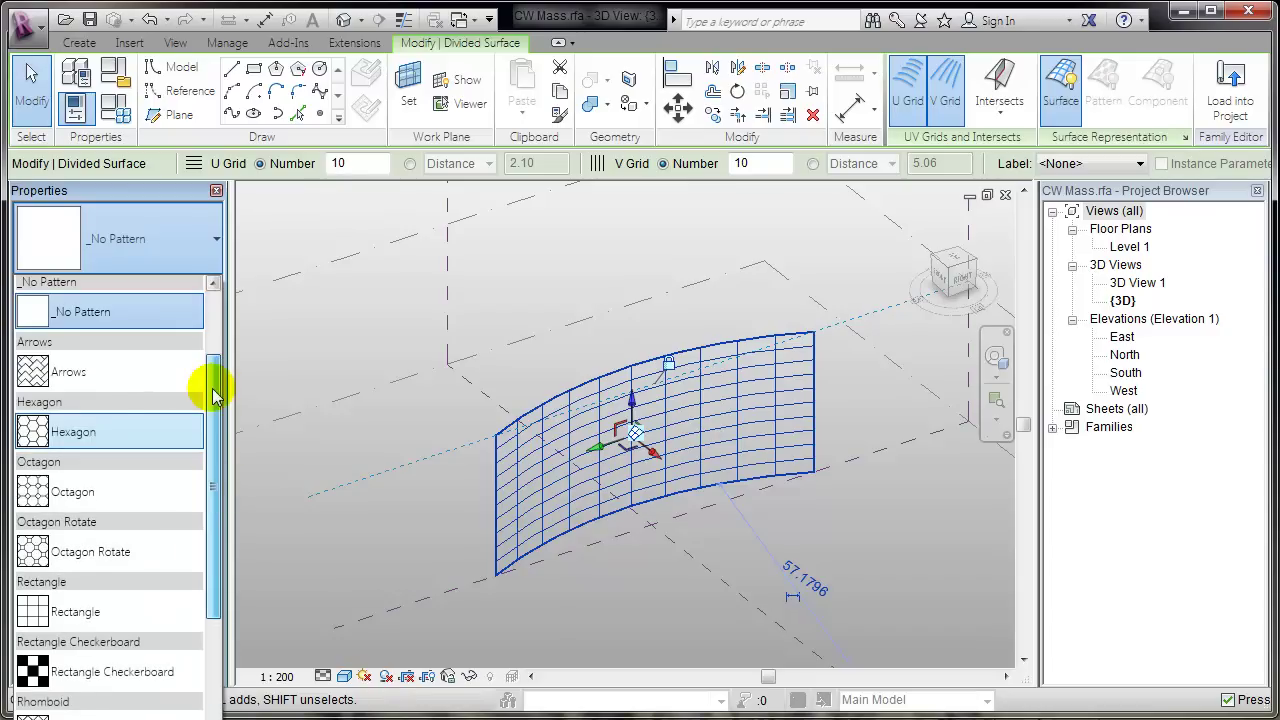
pyautogui.click(71, 368)
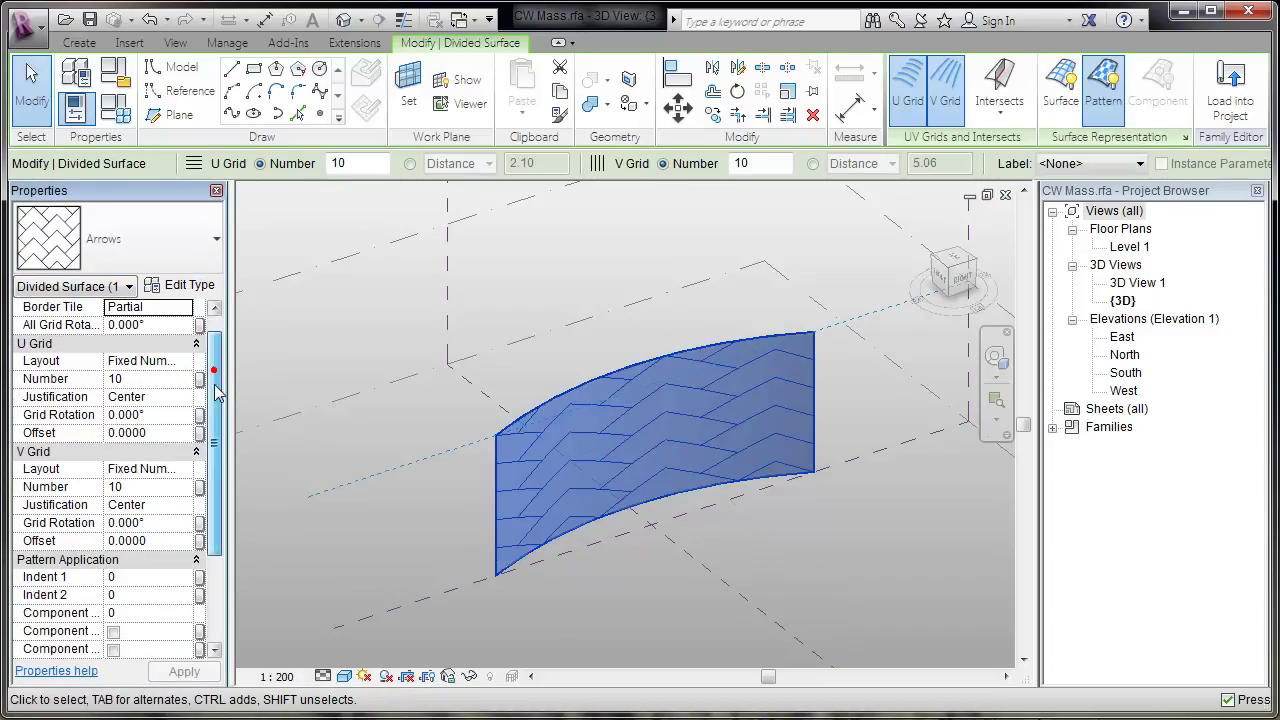
pyautogui.scroll(-2, 212, 370)
pyautogui.scroll(2, 214, 423)
pyautogui.click(216, 238)
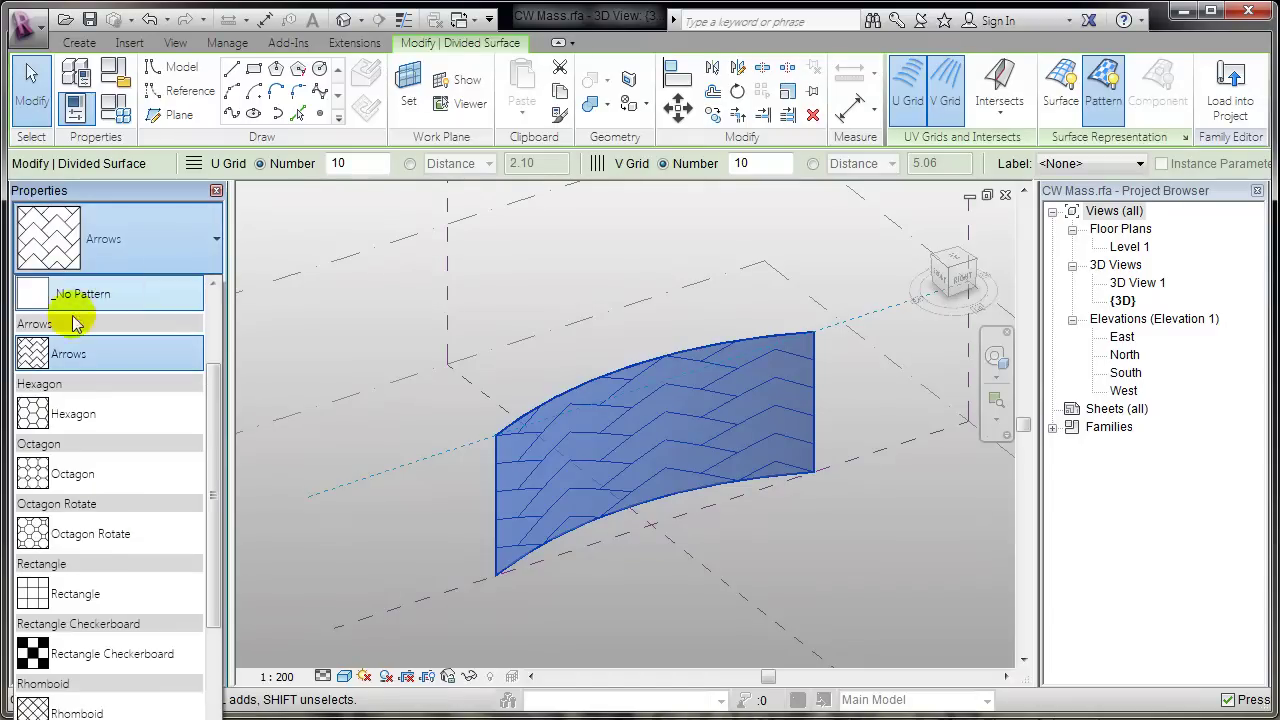
pyautogui.click(70, 404)
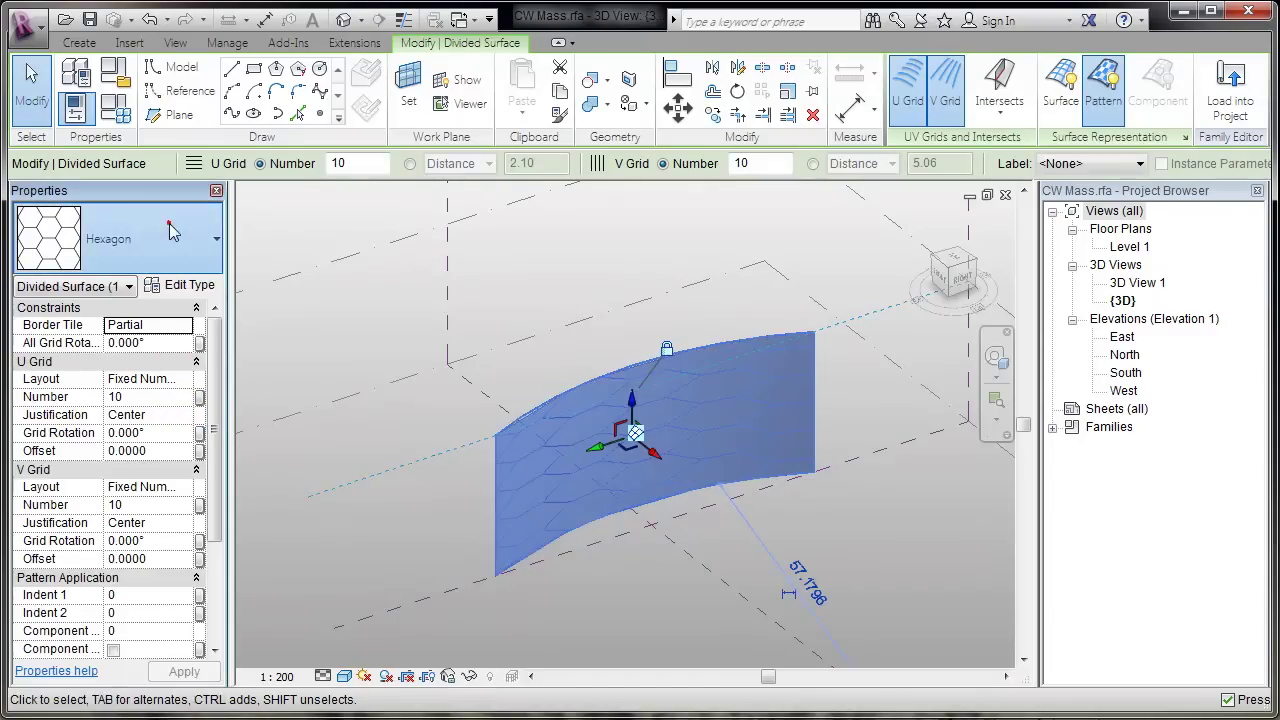
pyautogui.click(216, 238)
pyautogui.click(70, 473)
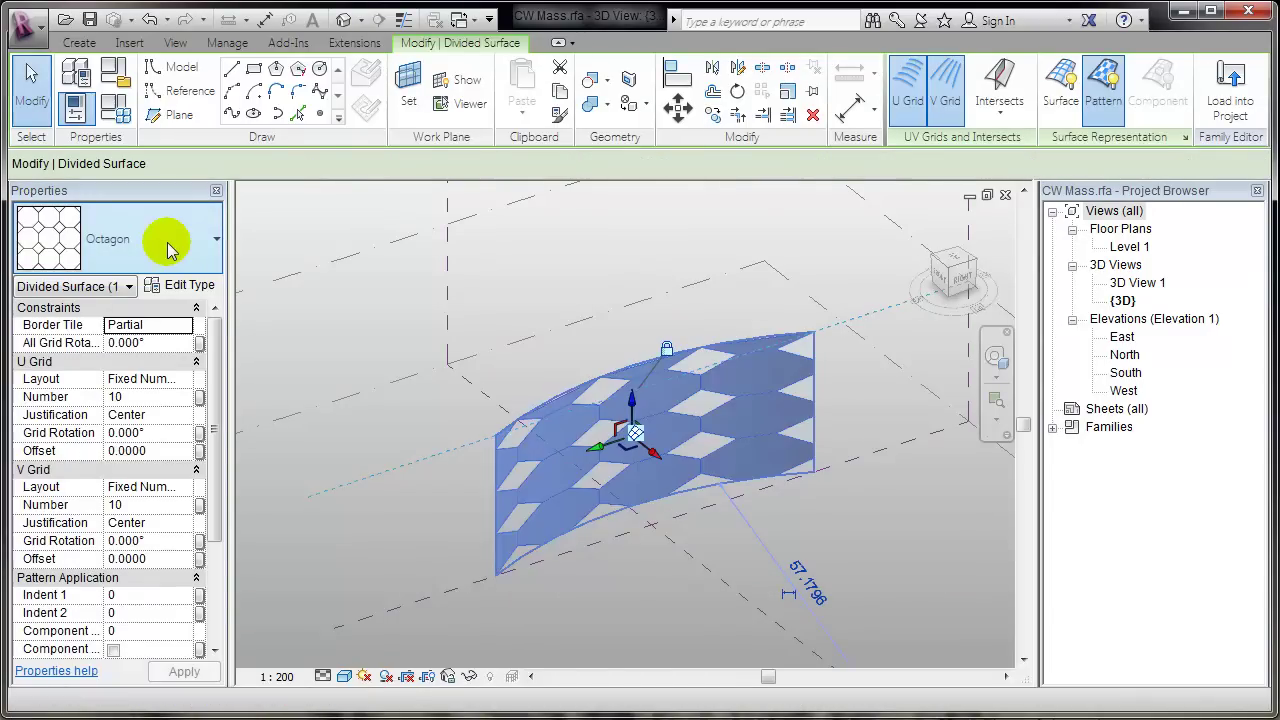
# Apply the Triangle (flat) pattern to the divided surface.
pyautogui.click(168, 246)
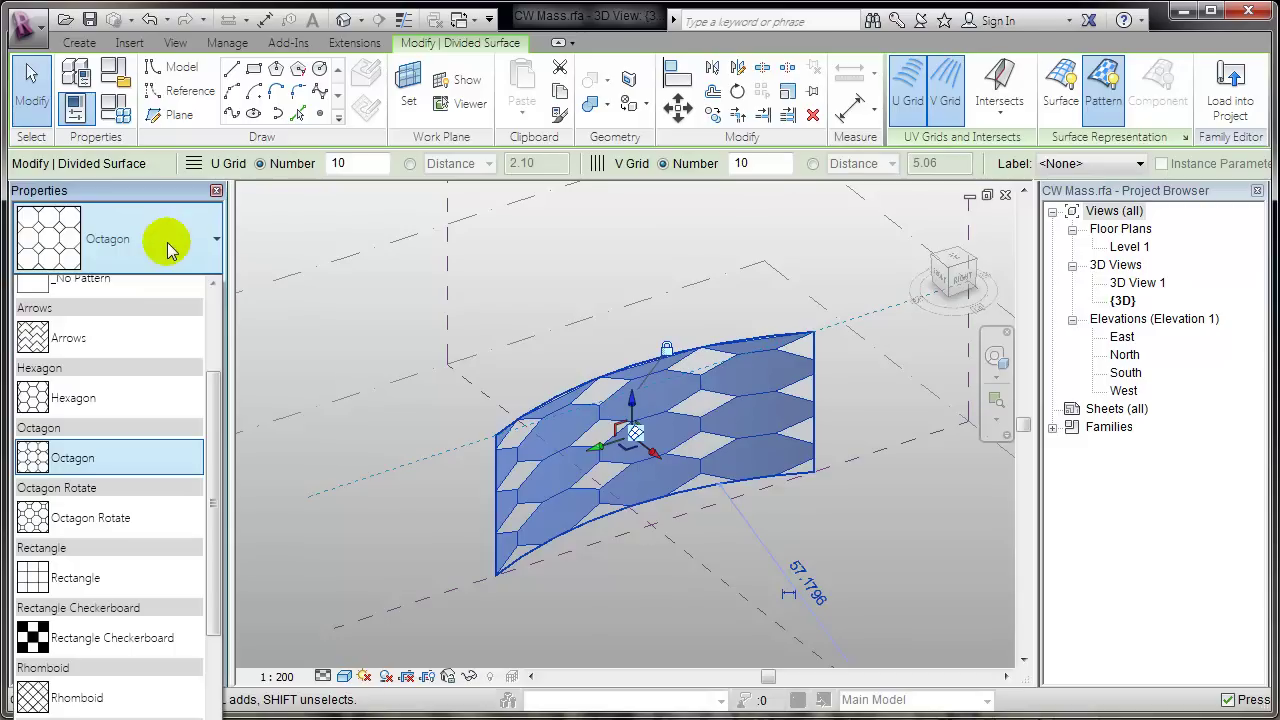
pyautogui.moveTo(213, 410); pyautogui.dragTo(218, 575)
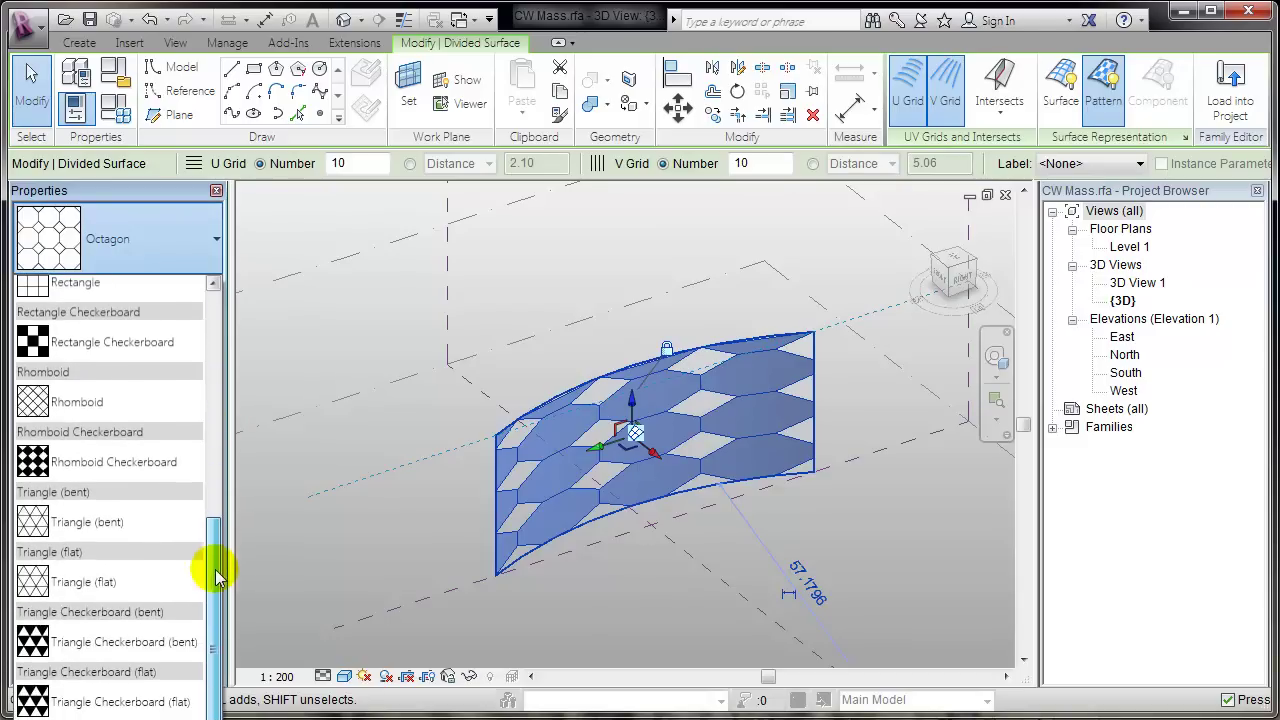
pyautogui.click(88, 585)
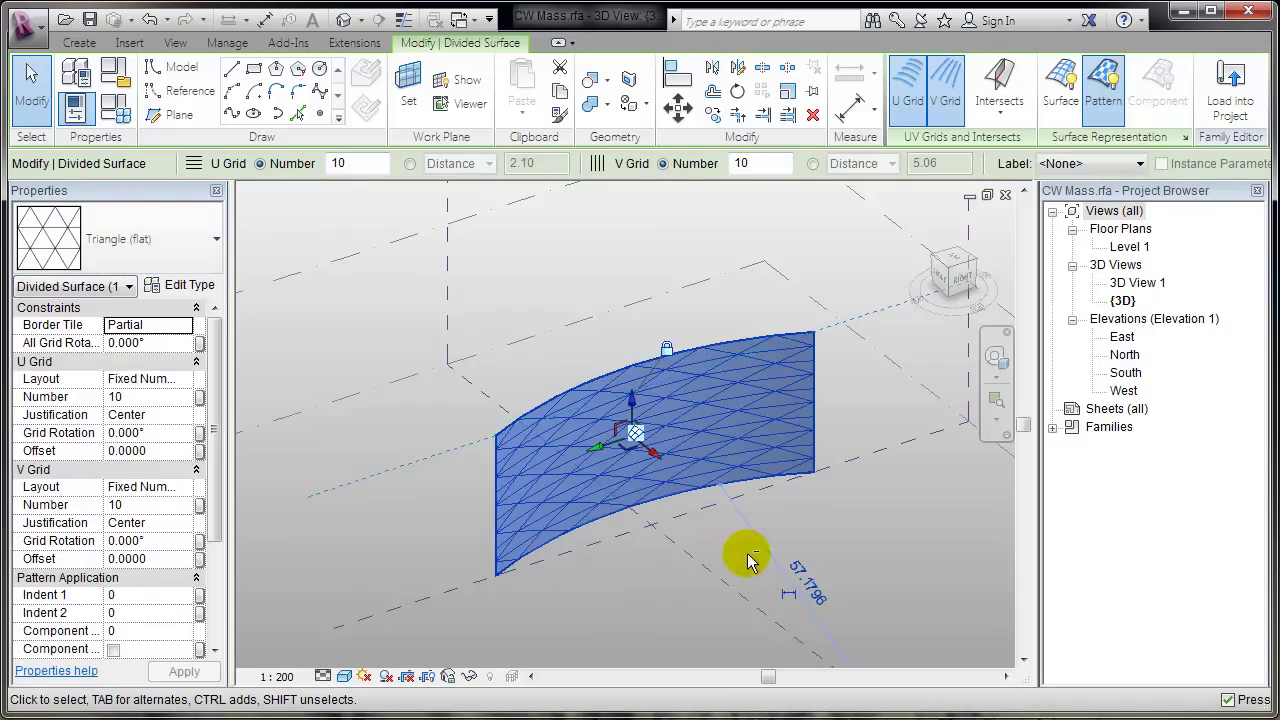
# Set the V grid number of the triangle-patterned surface to 20.
pyautogui.keyDown('shift'); pyautogui.moveTo(750, 560); pyautogui.dragTo(1043, 486, button='middle'); pyautogui.keyUp('shift')
pyautogui.keyDown('shift'); pyautogui.moveTo(586, 571); pyautogui.dragTo(677, 557, button='middle'); pyautogui.keyUp('shift')
pyautogui.click(773, 163)
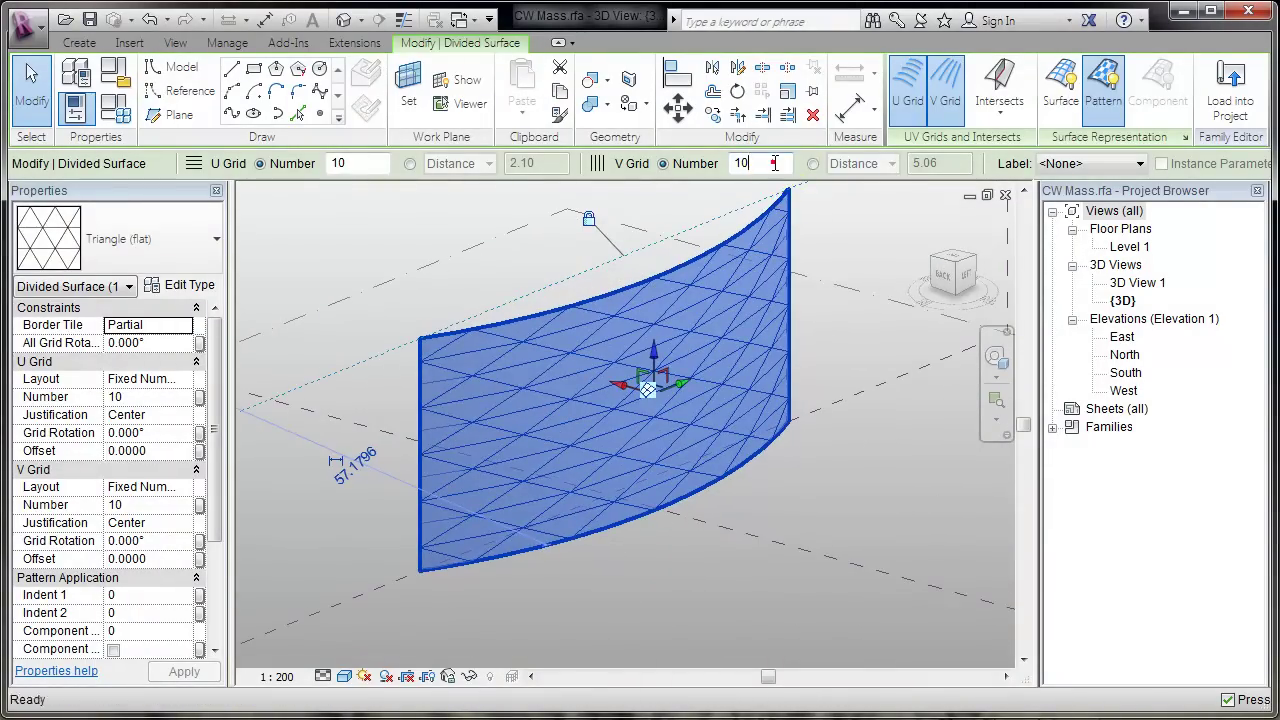
pyautogui.write('20')
pyautogui.press('Return')
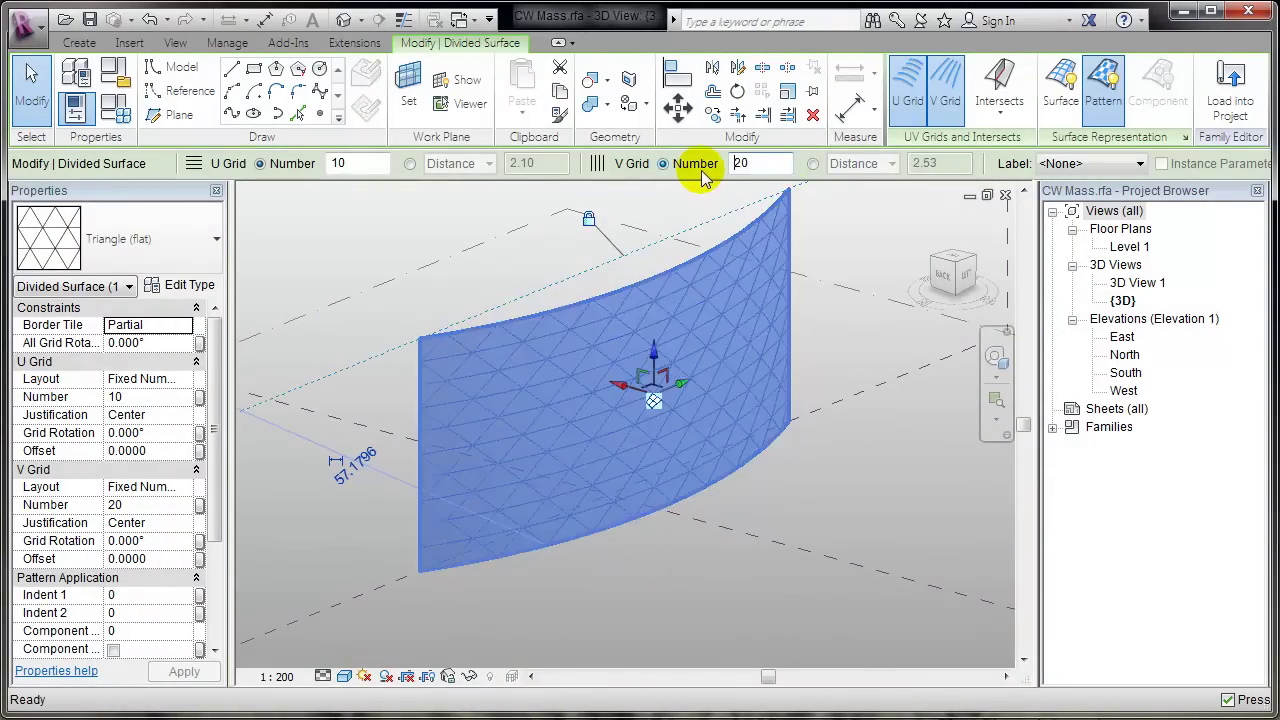
# Set the V grid number of the triangle-patterned surface to 30.
pyautogui.keyDown('shift'); pyautogui.moveTo(694, 380); pyautogui.dragTo(752, 408, button='middle'); pyautogui.keyUp('shift')
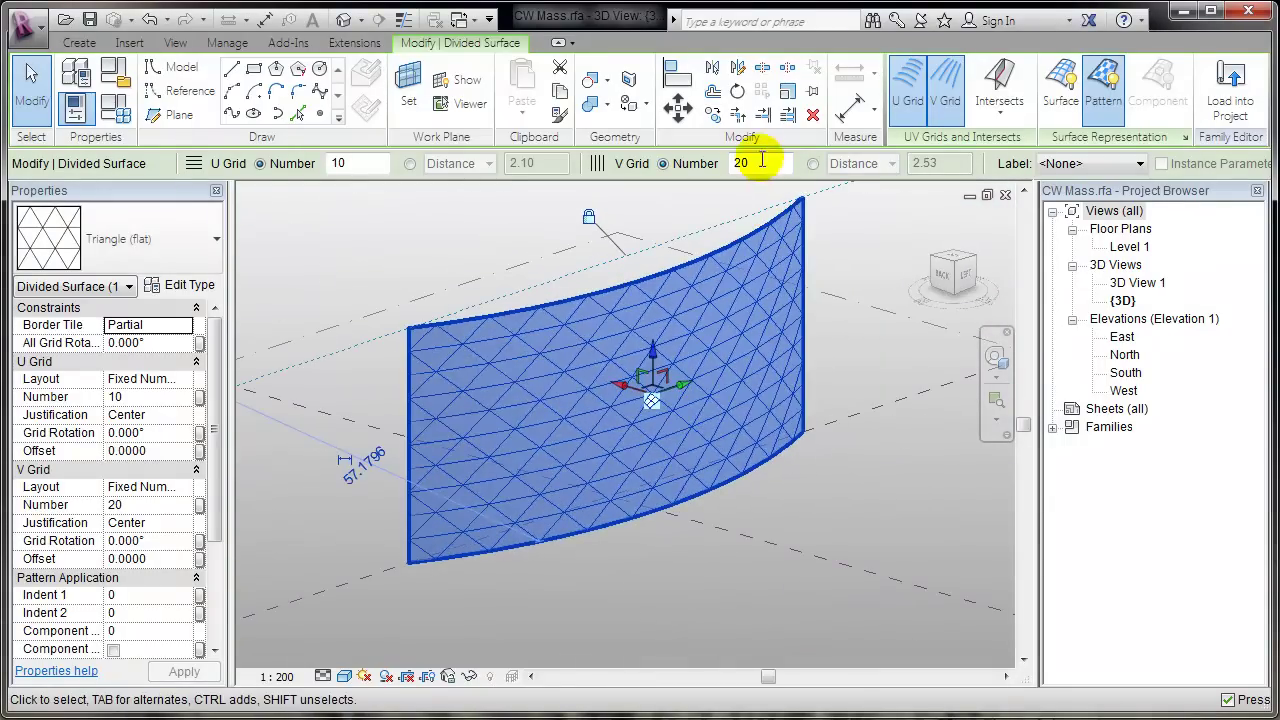
pyautogui.click(760, 163)
pyautogui.press('Return')
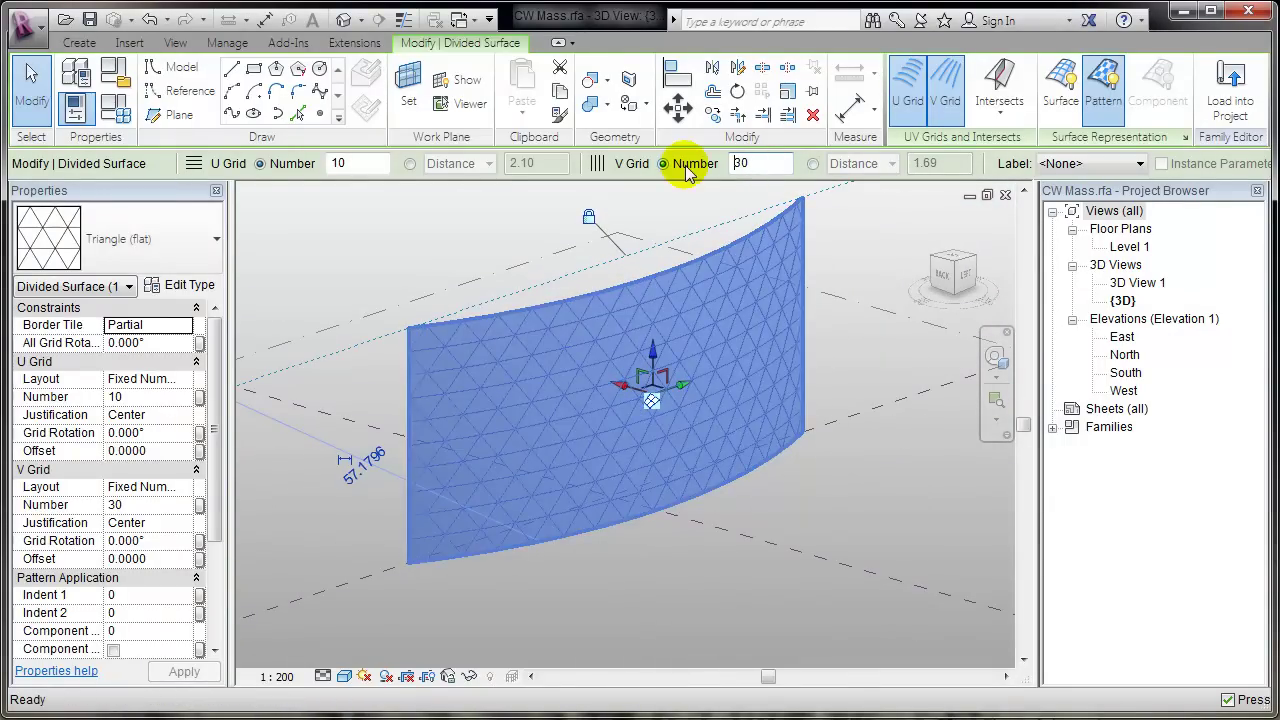
# Set the U grid number of the triangle-patterned surface to 5.
pyautogui.keyDown('shift'); pyautogui.moveTo(737, 443); pyautogui.dragTo(374, 231, button='middle'); pyautogui.keyUp('shift')
pyautogui.doubleClick(366, 166)
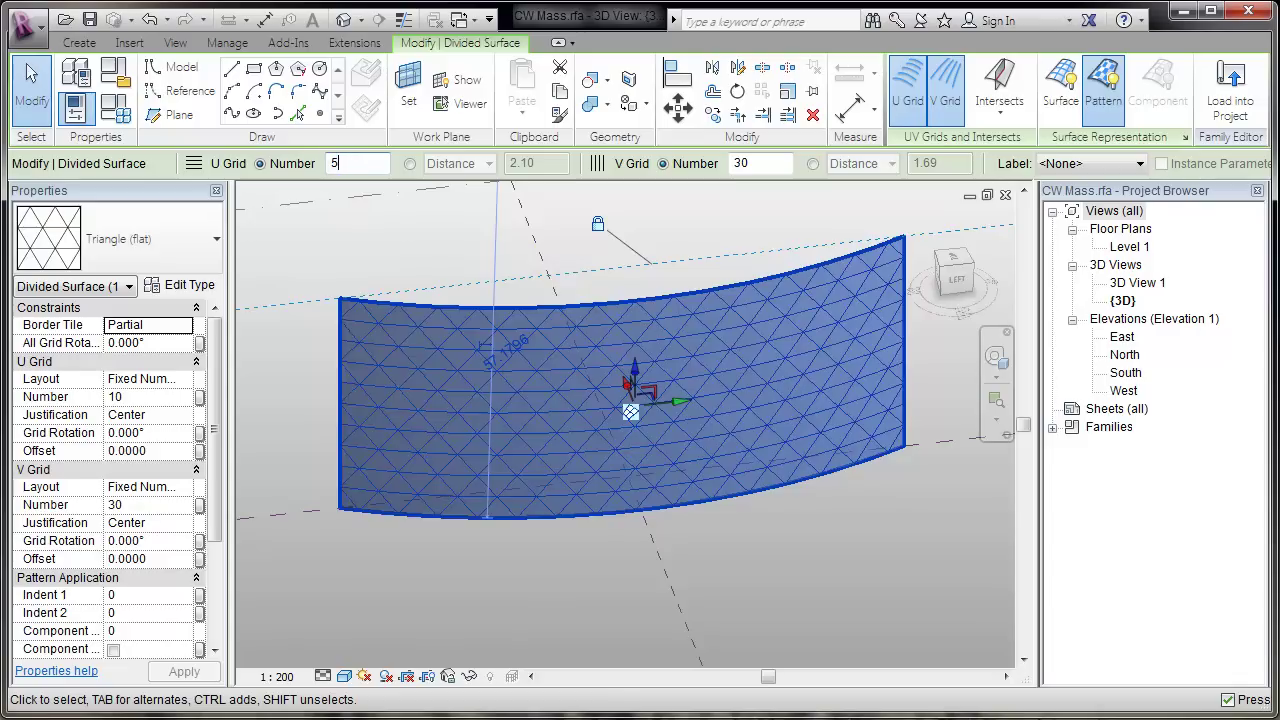
pyautogui.write('5')
pyautogui.press('Return')
# Deselect the divided surface and examine its triangular panels up close from several angles.
pyautogui.keyDown('shift'); pyautogui.moveTo(734, 534); pyautogui.dragTo(784, 502, button='middle'); pyautogui.keyUp('shift')
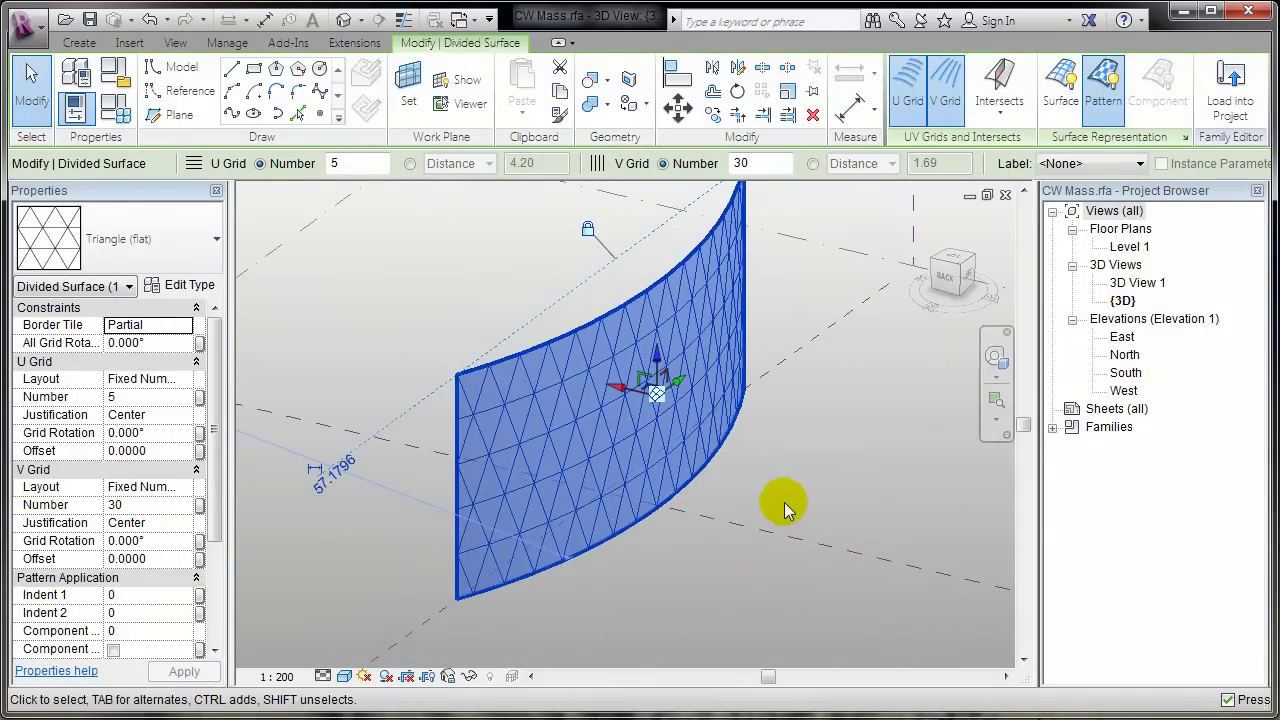
pyautogui.click(800, 490)
pyautogui.scroll(3, 766, 491)
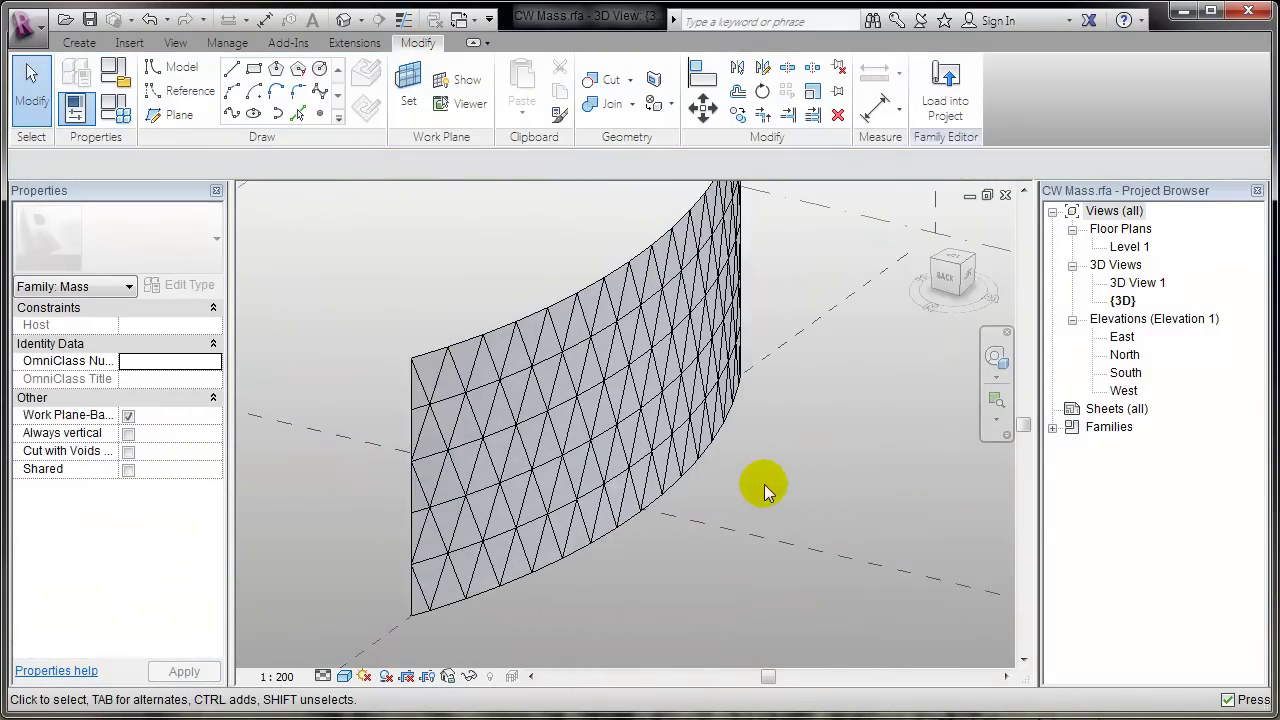
pyautogui.moveTo(766, 491); pyautogui.dragTo(668, 545, button='middle')
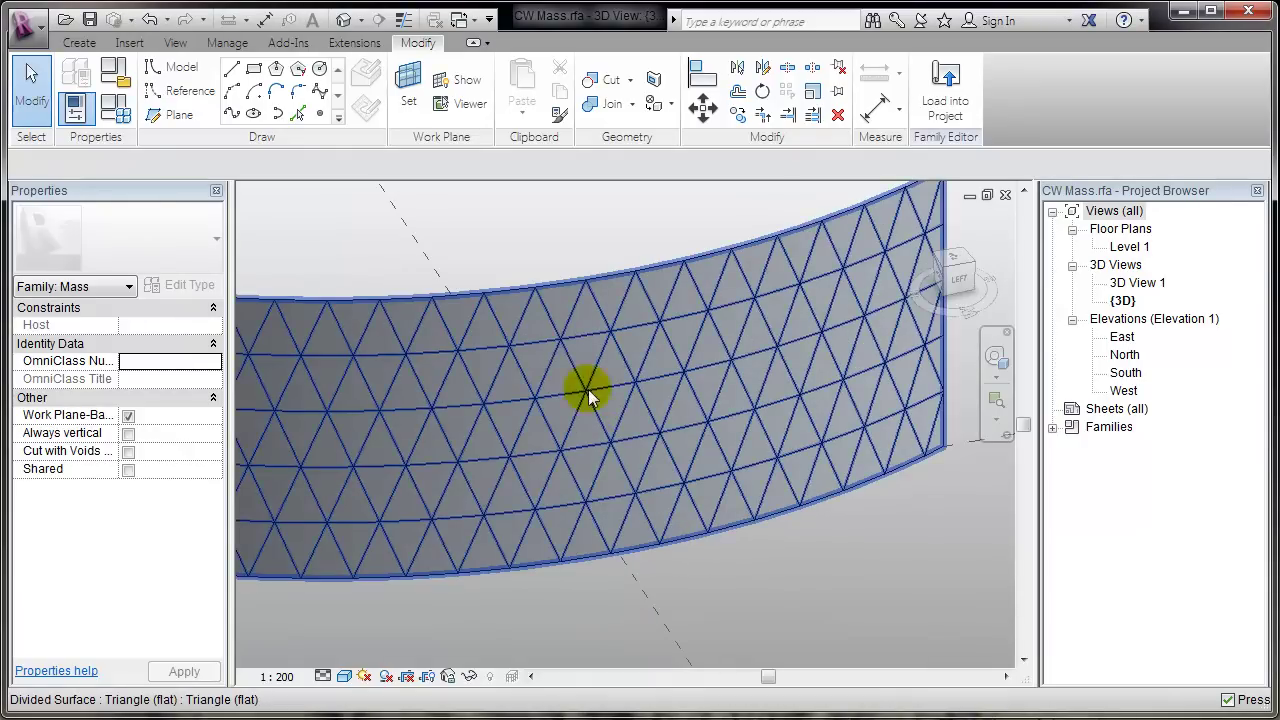
pyautogui.scroll(5, 573, 353)
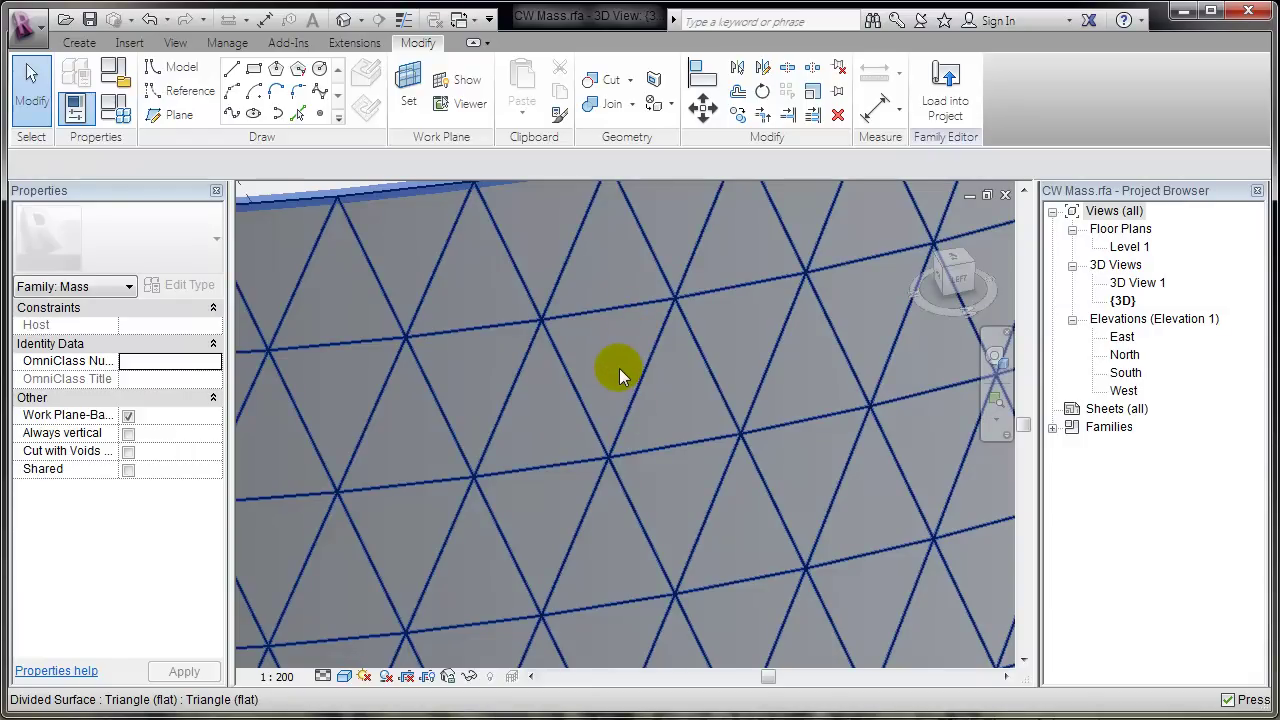
pyautogui.scroll(-3, 619, 368)
pyautogui.moveTo(611, 364); pyautogui.dragTo(657, 433, button='middle')
pyautogui.scroll(5, 639, 429)
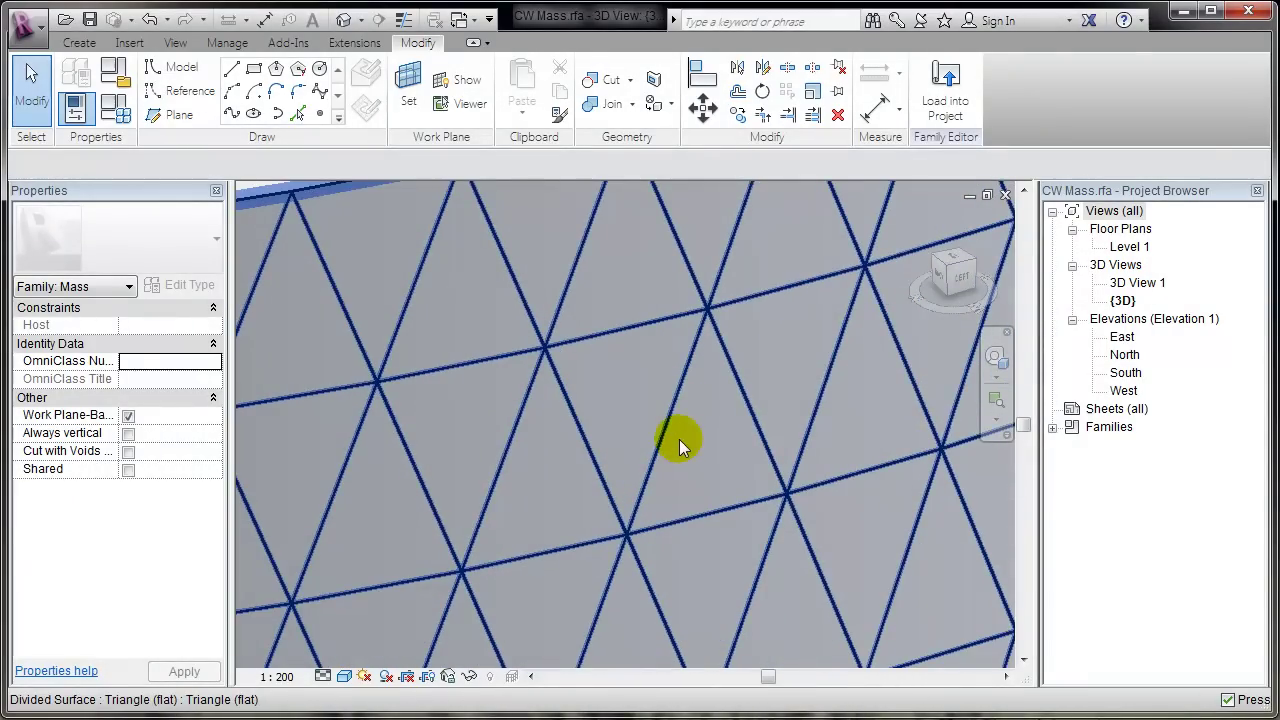
# Create a new family from the Metric Curtain Panel Pattern Based.rft template.
pyautogui.click(37, 38)
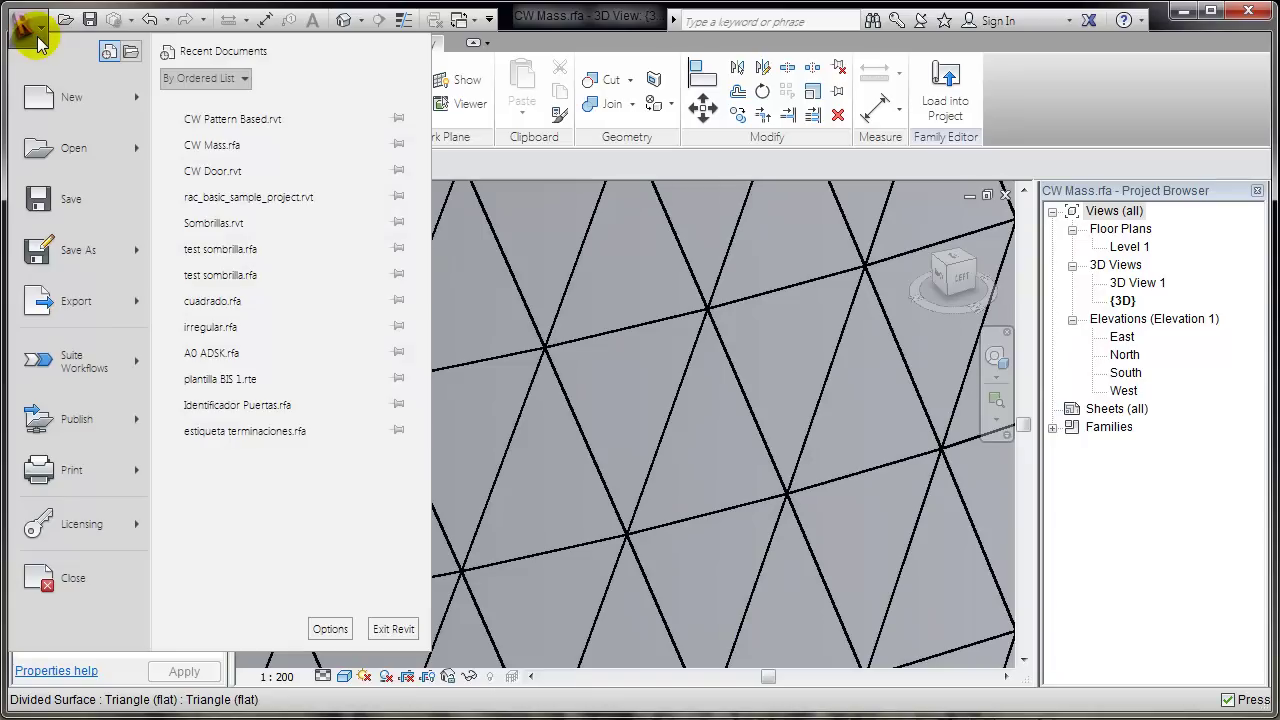
pyautogui.moveTo(63, 94)
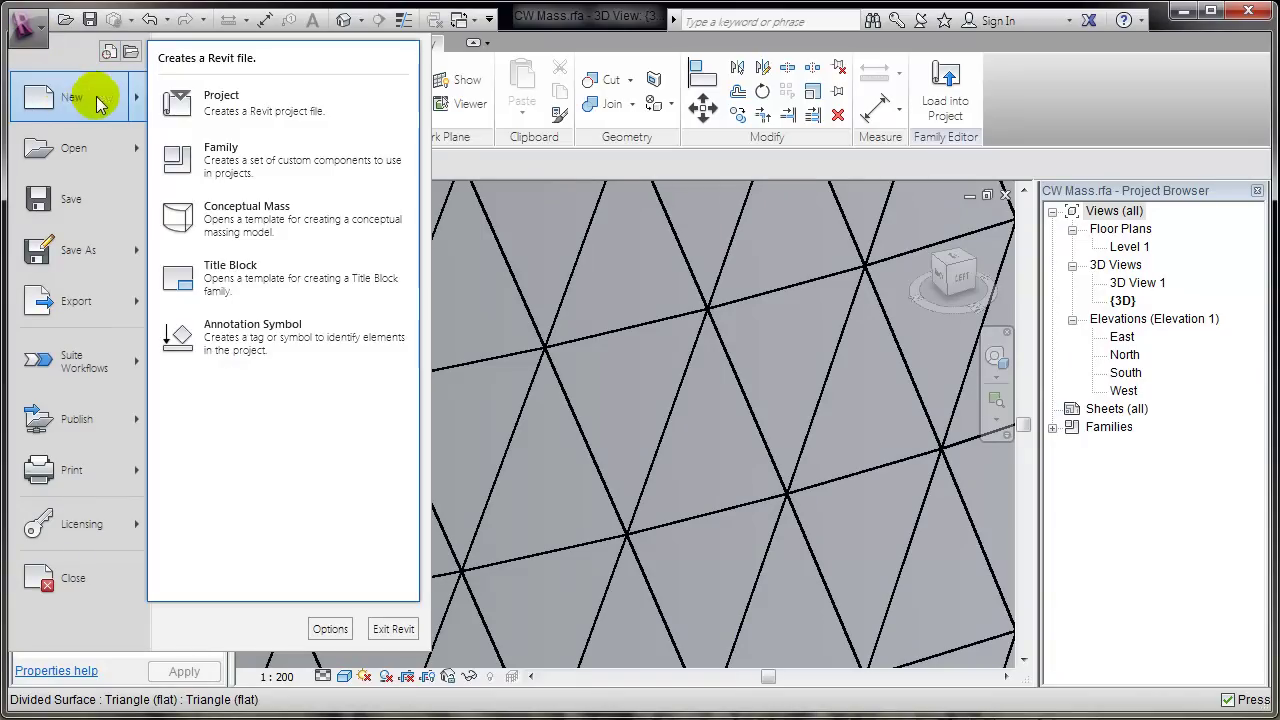
pyautogui.click(222, 160)
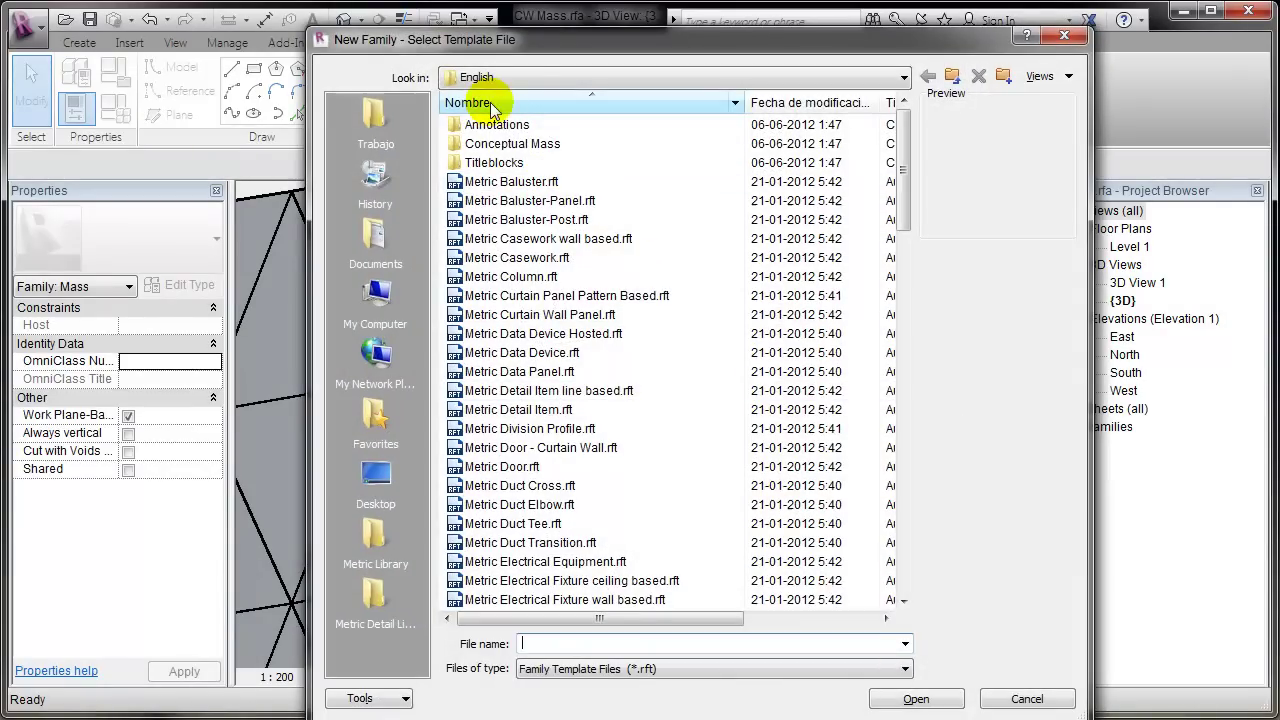
pyautogui.click(530, 298)
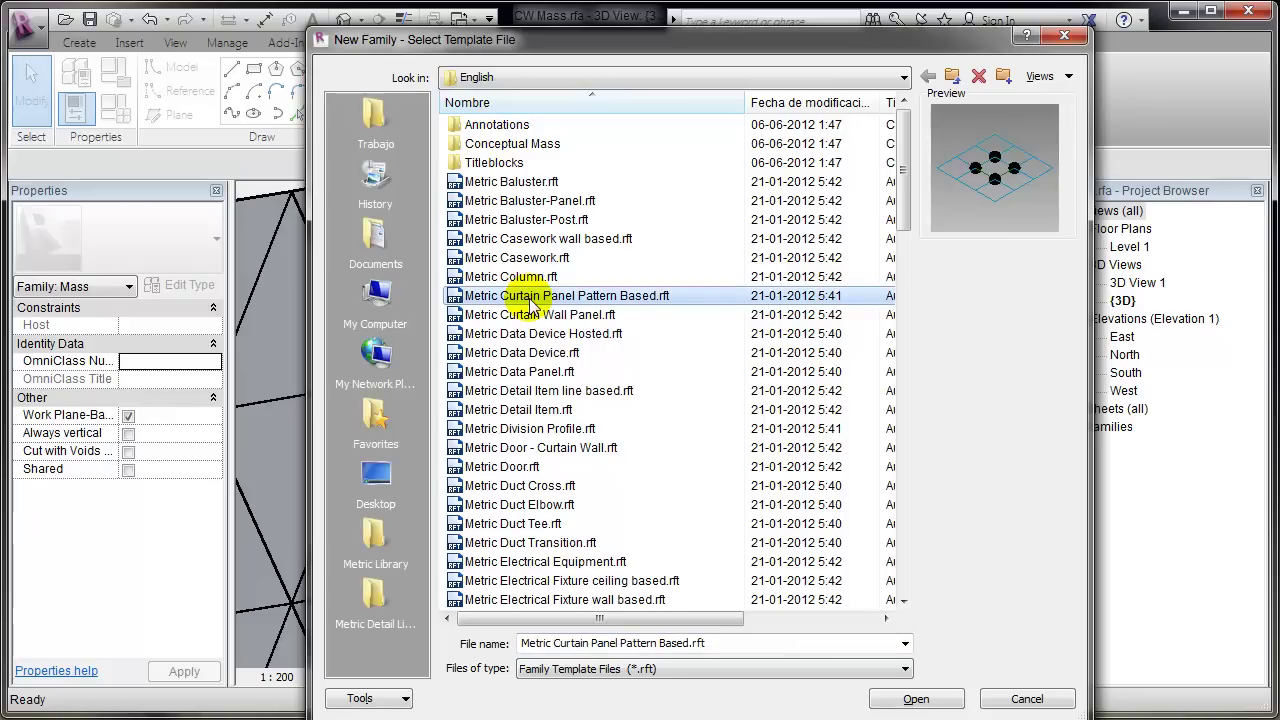
pyautogui.click(908, 700)
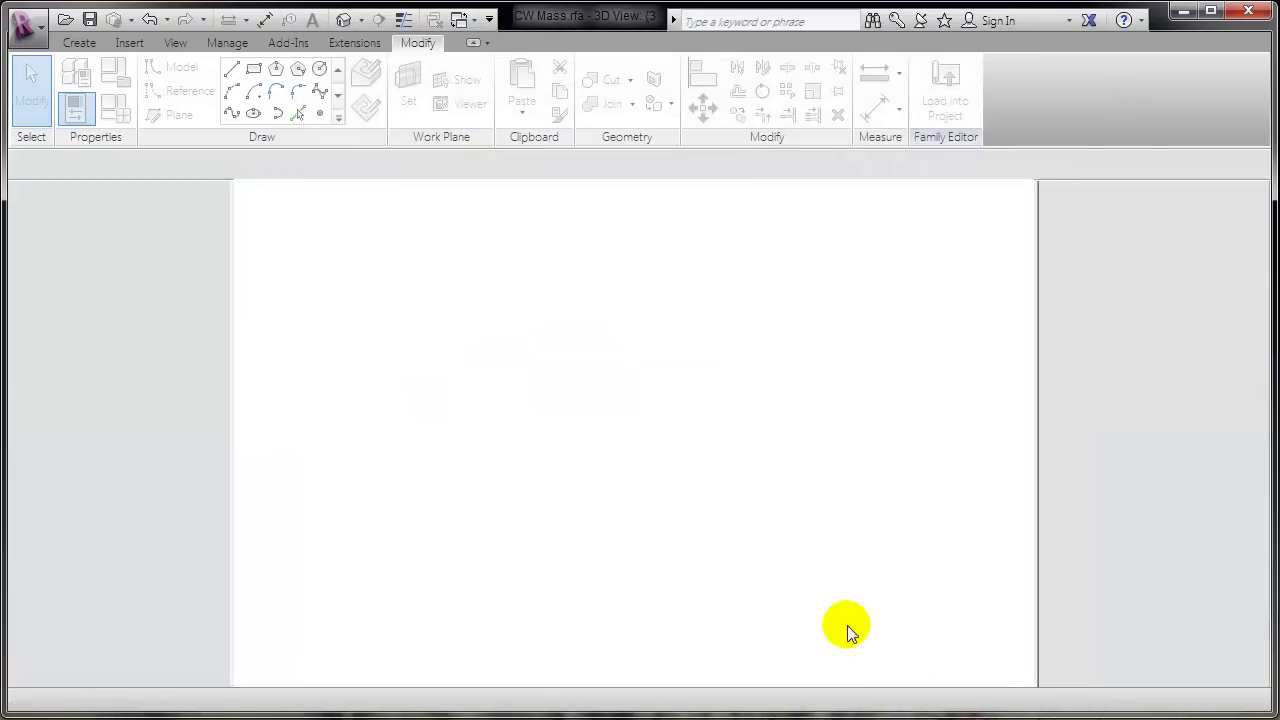
# Change the new family's tile pattern grid to the Triangle (flat) pattern.
pyautogui.scroll(5, 643, 431)
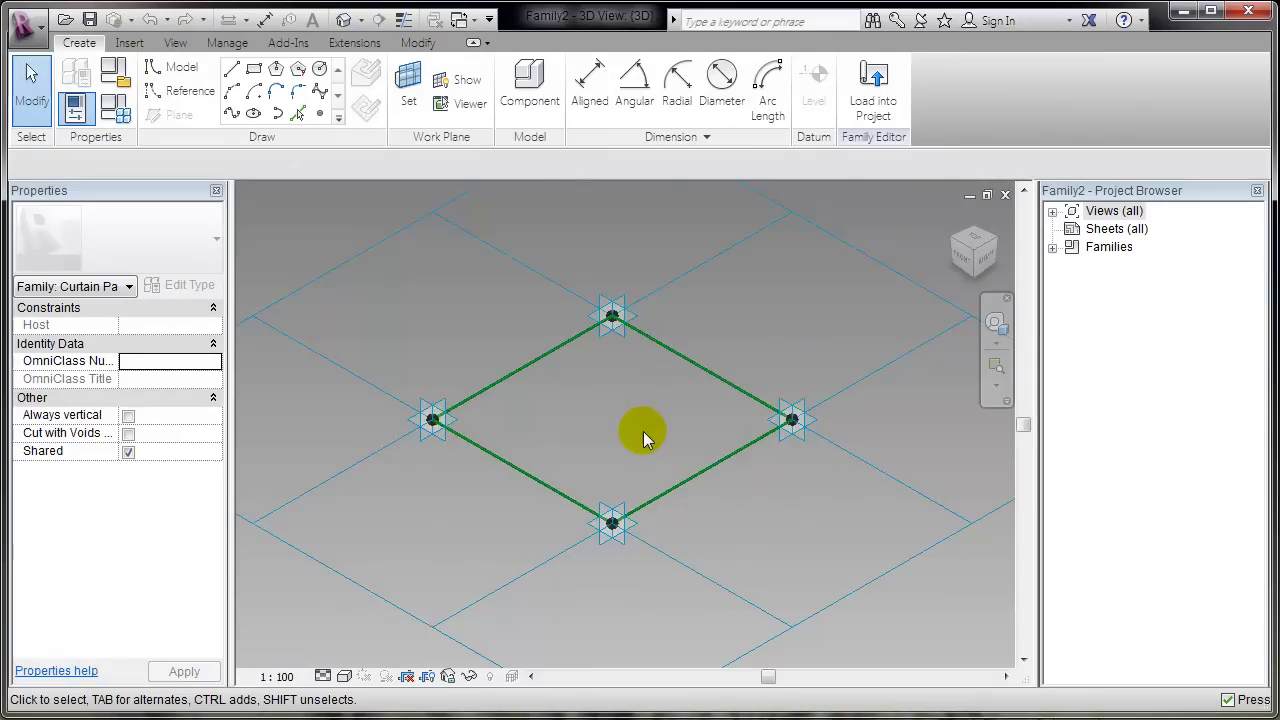
pyautogui.moveTo(634, 415)
pyautogui.mouseDown(button='middle')
pyautogui.moveTo(683, 407)
pyautogui.moveTo(597, 436)
pyautogui.moveTo(610, 418)
pyautogui.mouseUp(button='middle')
pyautogui.scroll(-5, 555, 456)
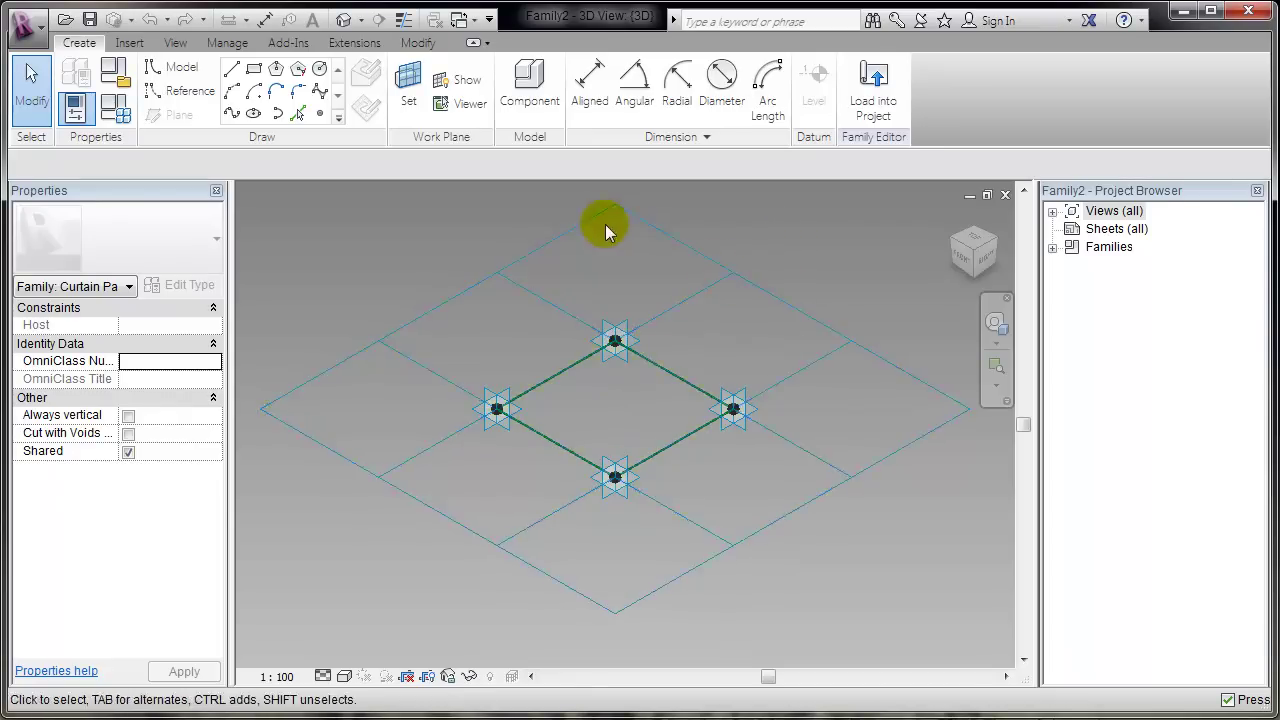
pyautogui.click(795, 307)
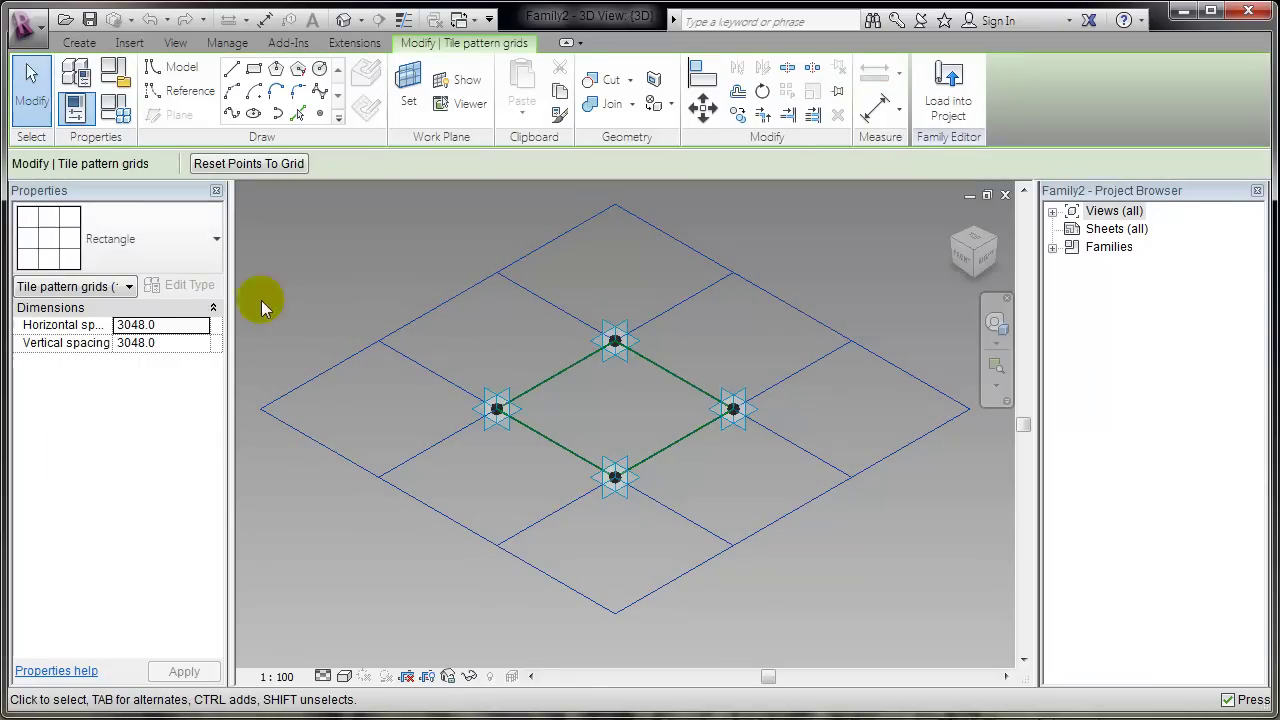
pyautogui.click(185, 245)
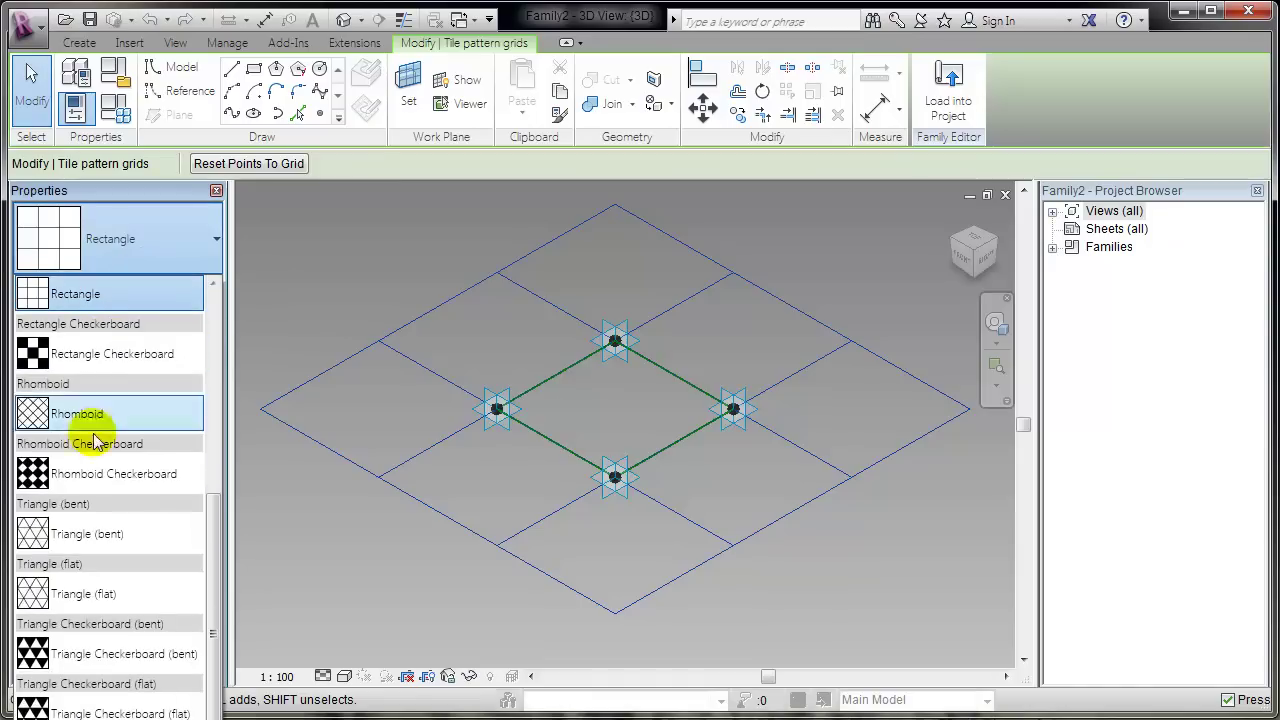
pyautogui.click(83, 597)
# Place a reference point on the reference line between points 1 and 2, nearer to point 1.
pyautogui.moveTo(664, 522); pyautogui.dragTo(534, 483, button='middle')
pyautogui.keyDown('shift'); pyautogui.moveTo(490, 537); pyautogui.dragTo(714, 494, button='middle'); pyautogui.keyUp('shift')
pyautogui.scroll(2, 600, 506)
pyautogui.scroll(2, 714, 494)
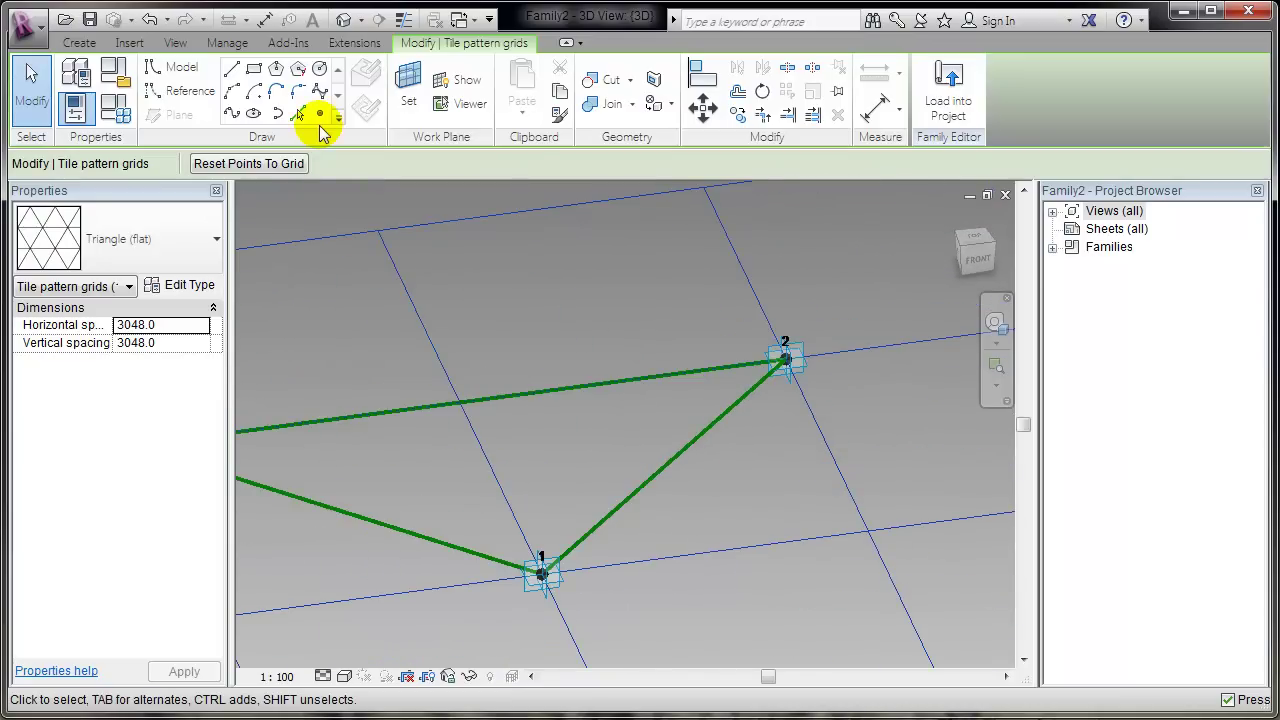
pyautogui.click(321, 117)
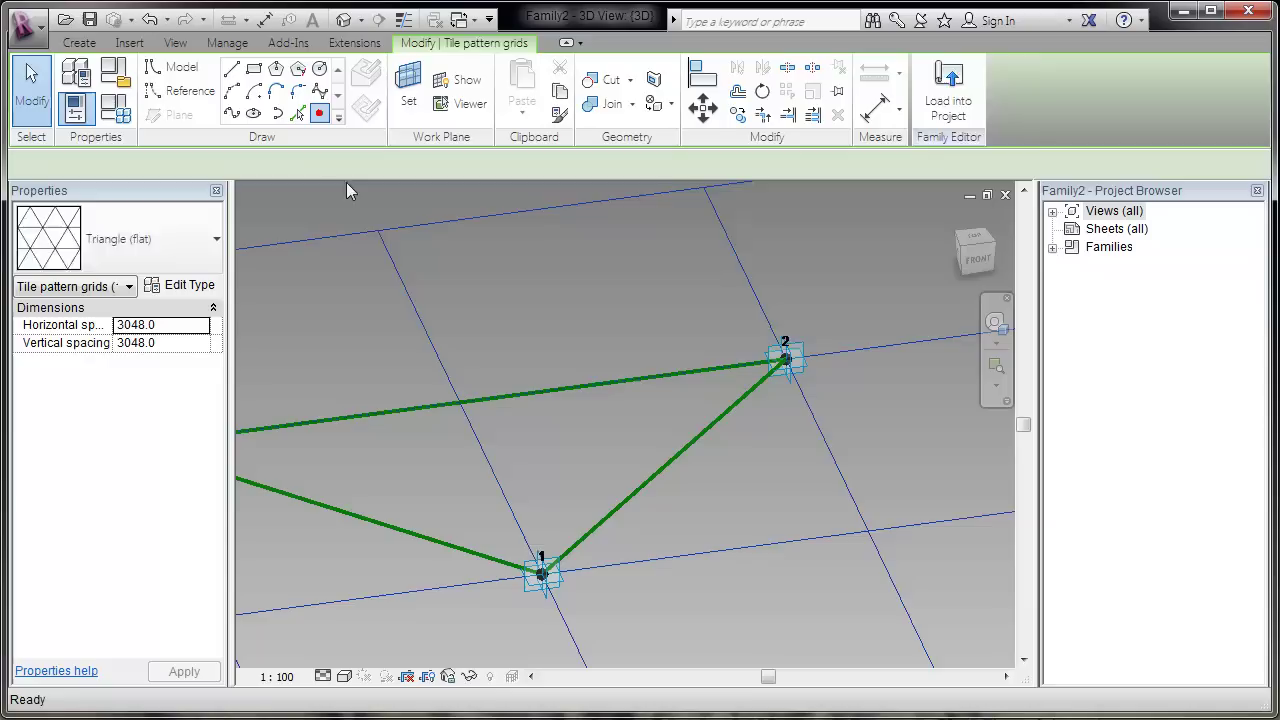
pyautogui.click(611, 517)
pyautogui.scroll(4, 630, 532)
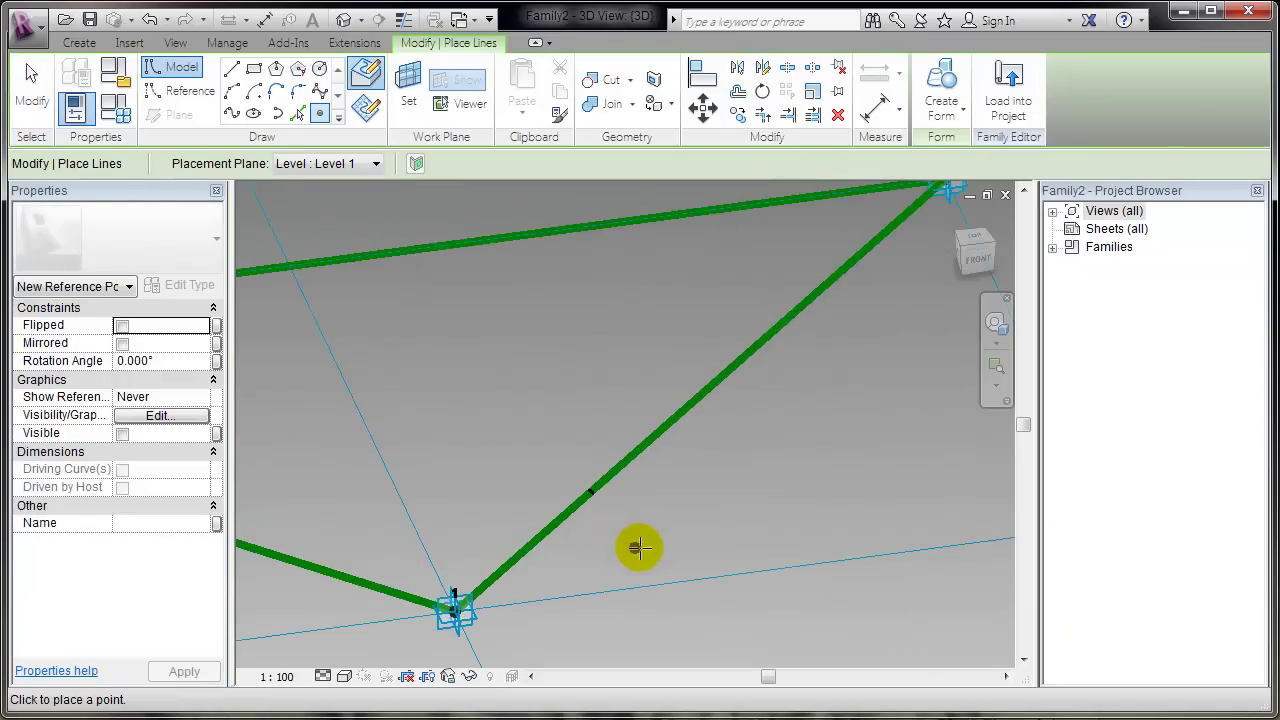
pyautogui.press('Escape')
pyautogui.press('Escape')
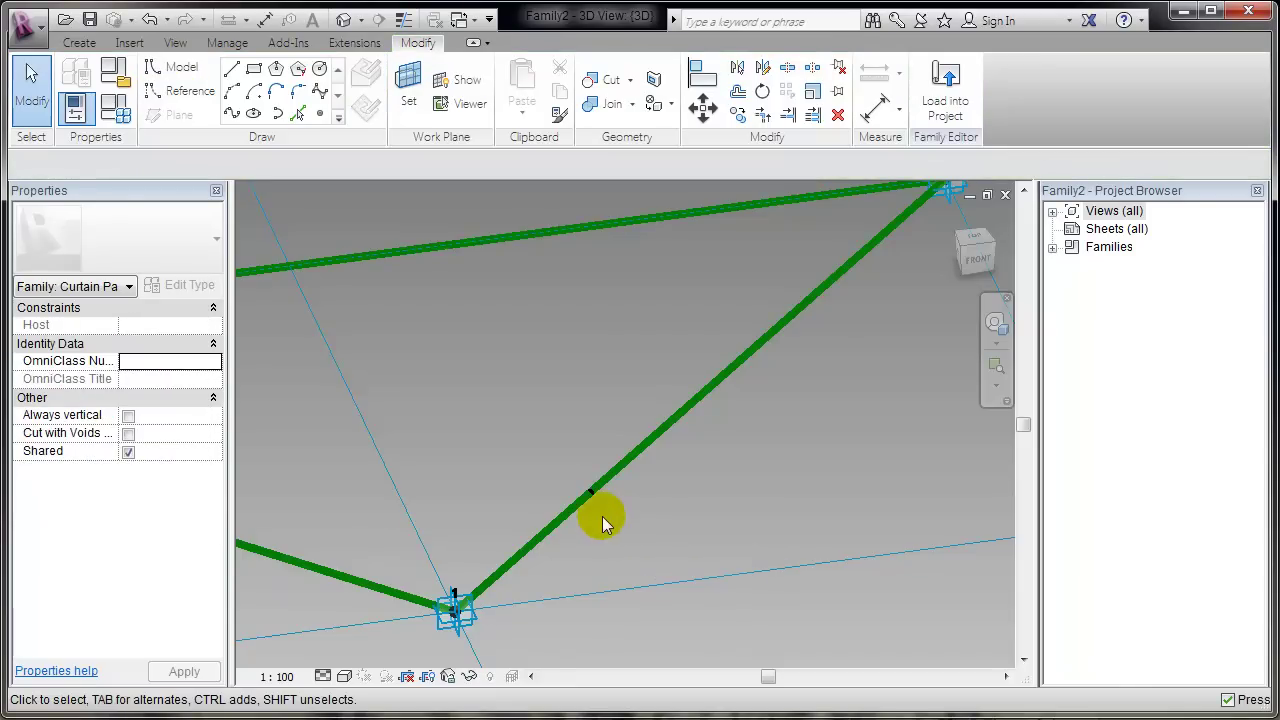
# Draw a model-line circle of about 200 mm radius centred on the hosted reference point, using that point's work plane.
pyautogui.click(590, 494)
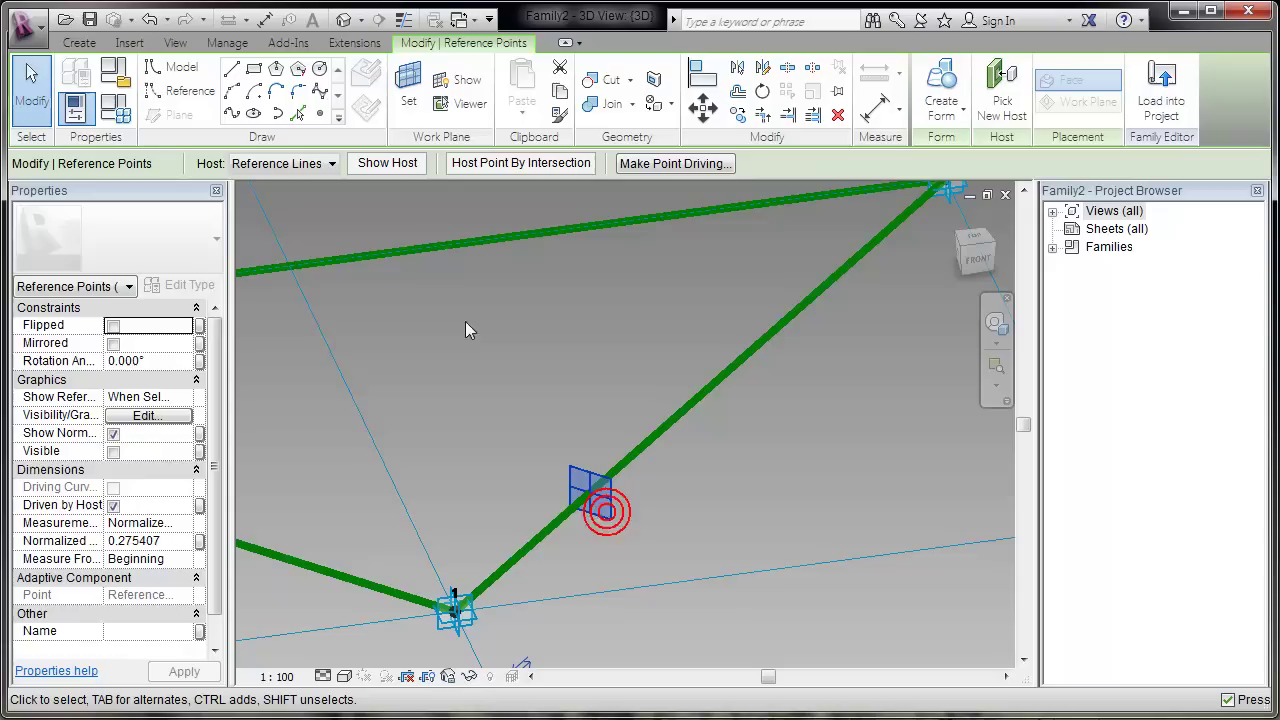
pyautogui.click(320, 70)
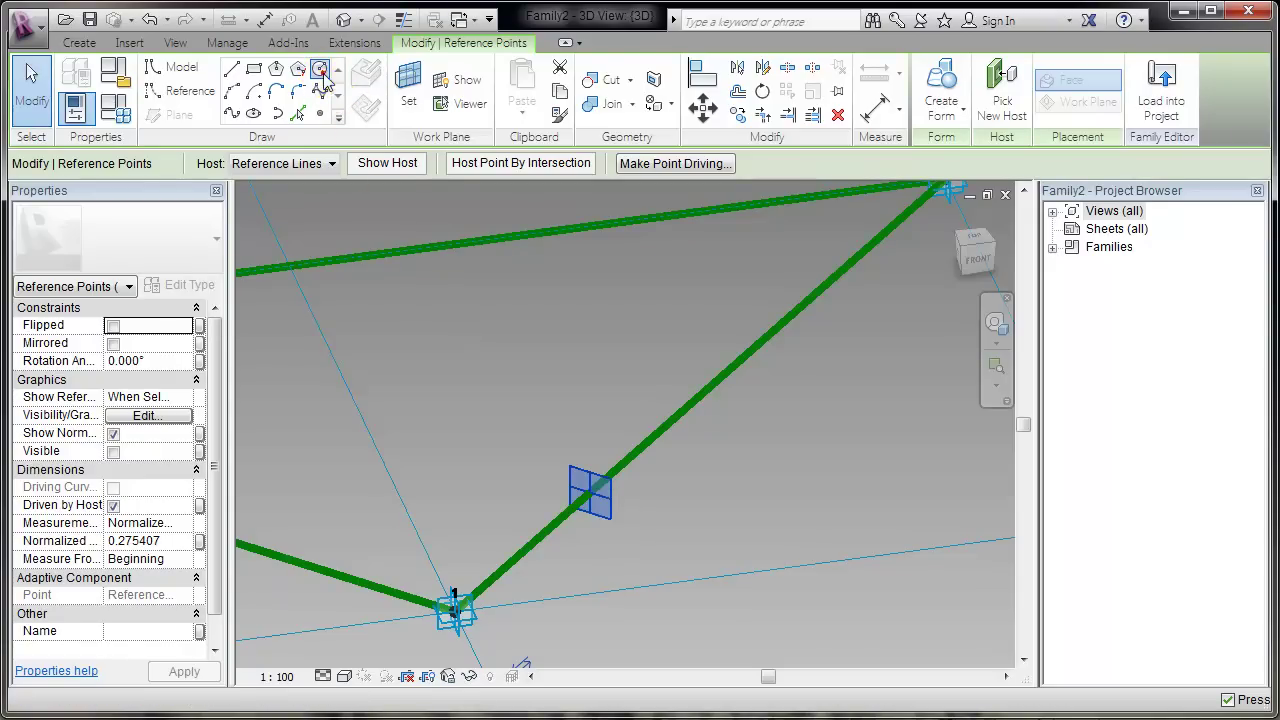
pyautogui.click(591, 493)
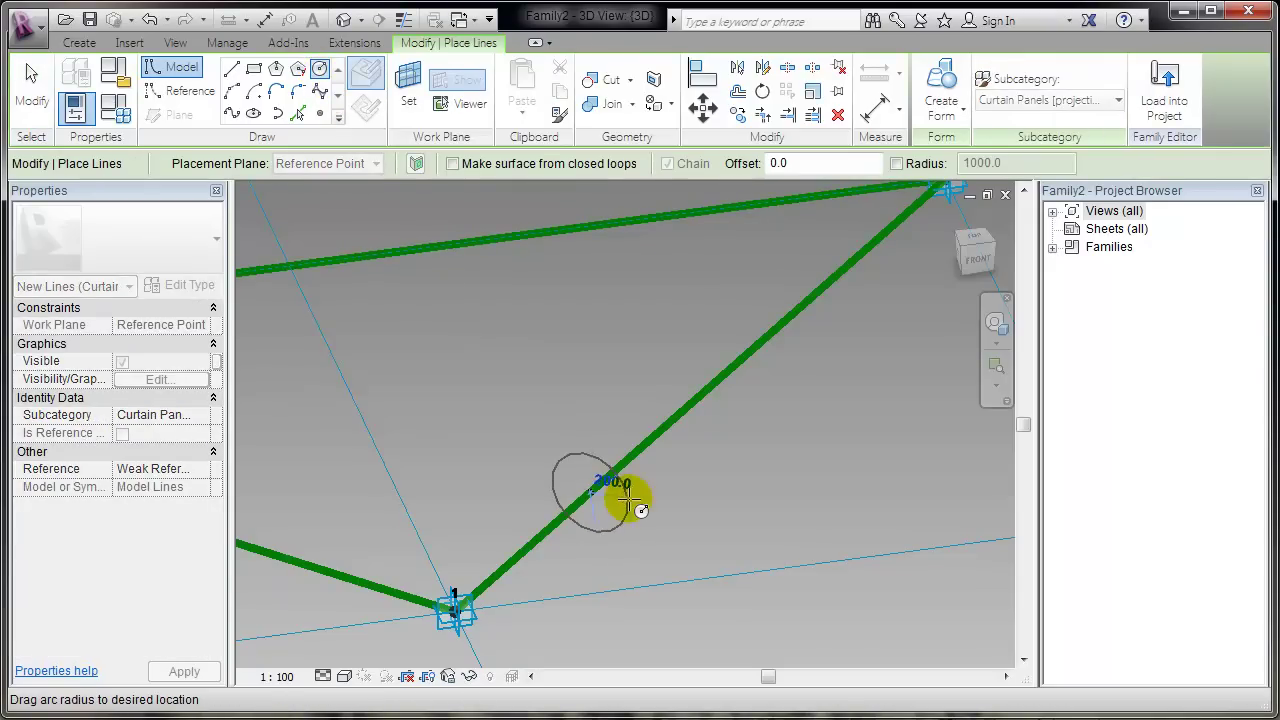
pyautogui.click(626, 504)
pyautogui.moveTo(703, 525)
pyautogui.keyDown('shift'); pyautogui.mouseDown(button='middle')
pyautogui.moveTo(586, 514)
pyautogui.moveTo(434, 429)
pyautogui.moveTo(594, 514)
pyautogui.moveTo(676, 542)
pyautogui.moveTo(686, 523)
pyautogui.mouseUp(button='middle'); pyautogui.keyUp('shift')
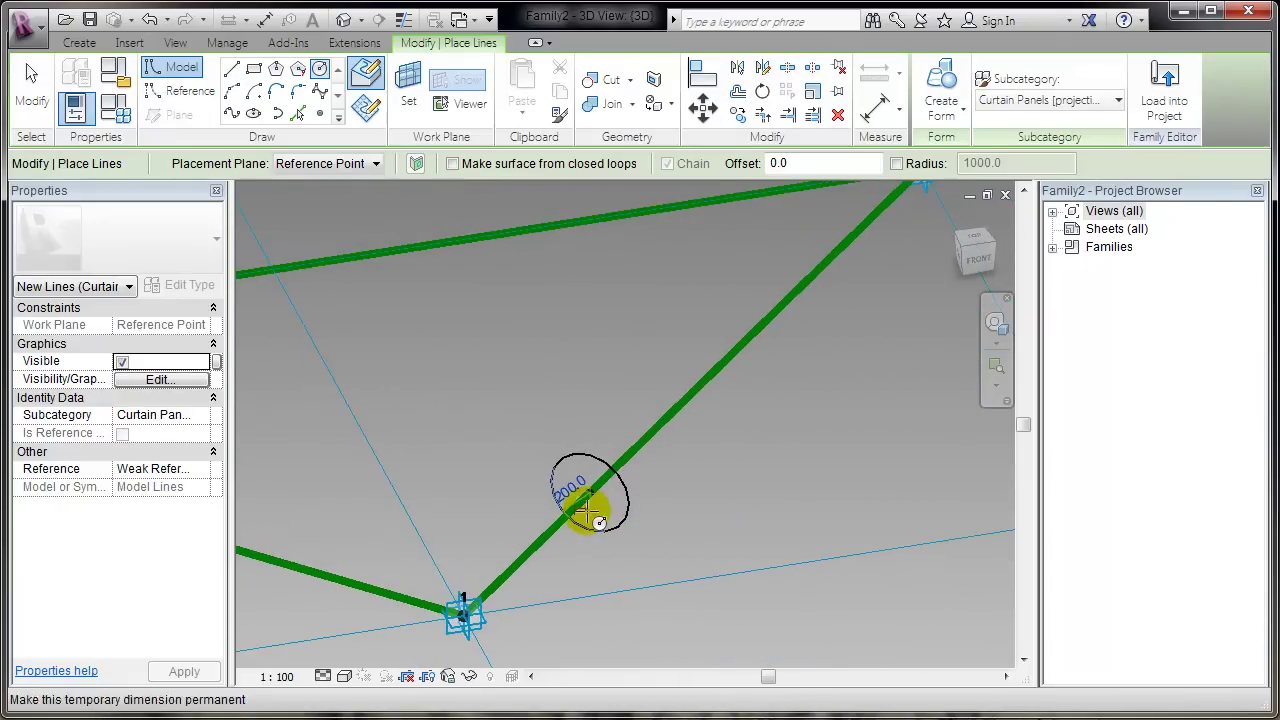
# Set the circle's radius to 100 mm.
pyautogui.click(566, 484)
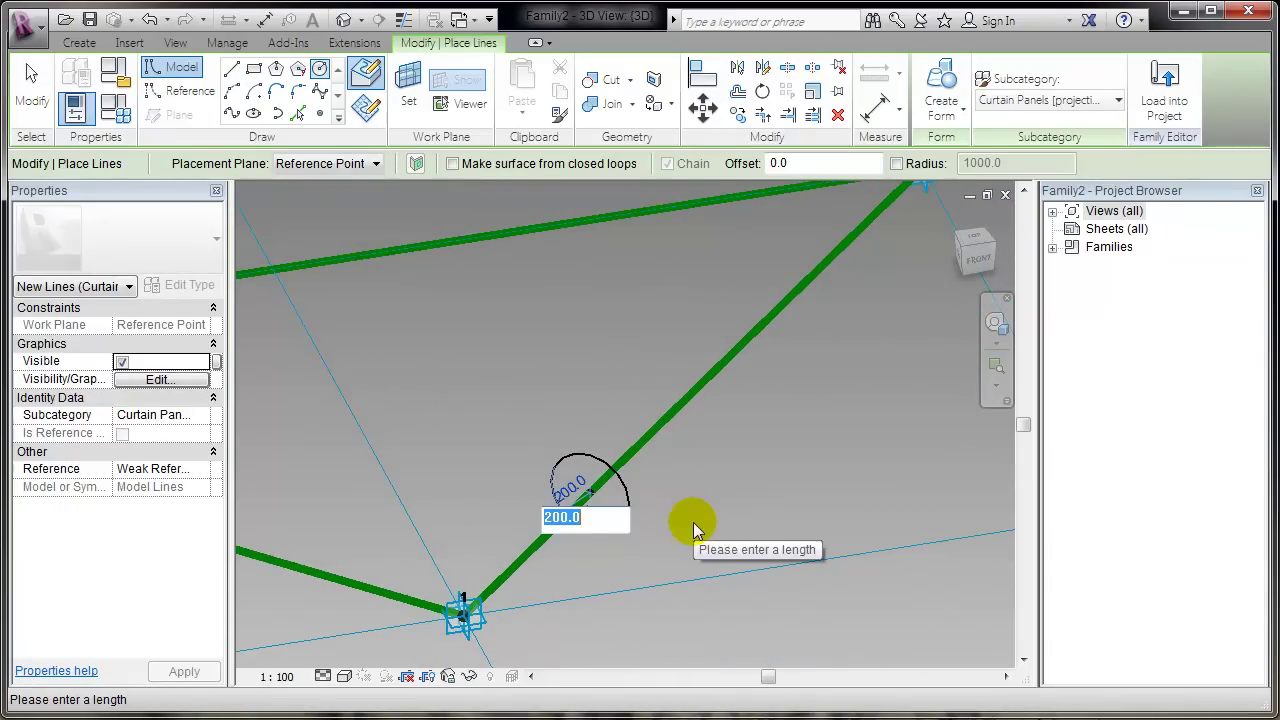
pyautogui.write('1')
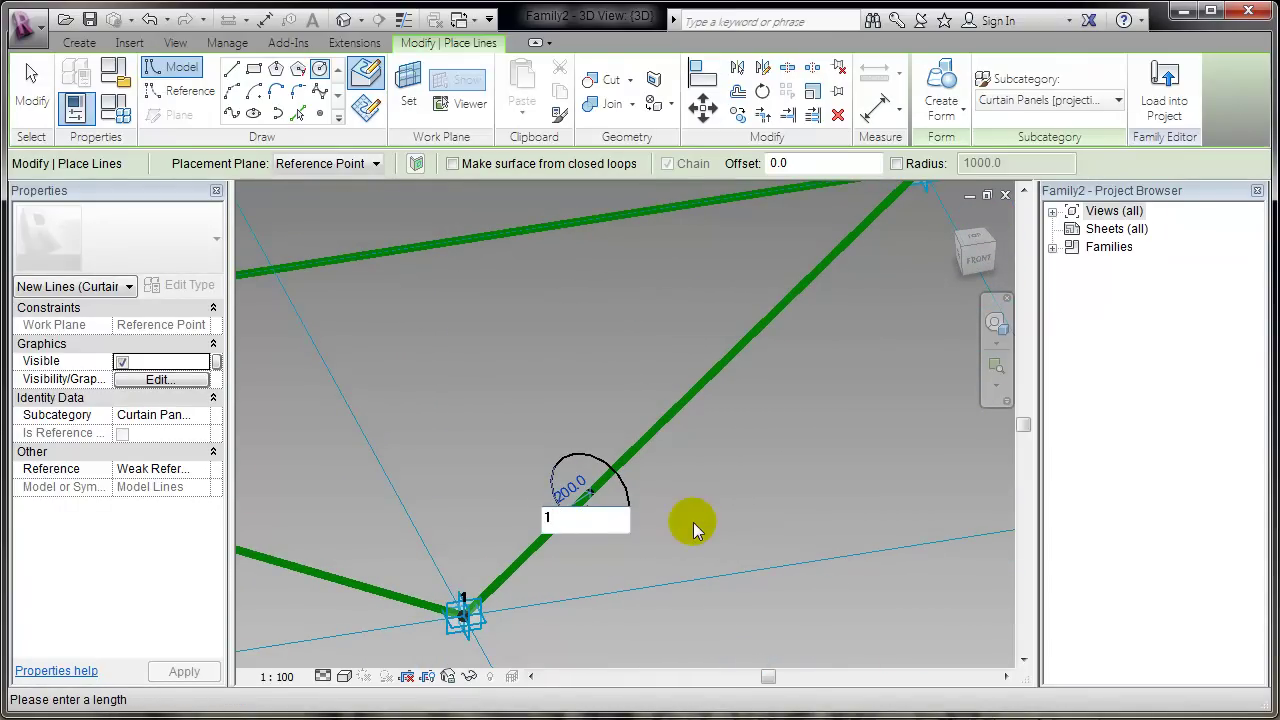
pyautogui.write('100')
pyautogui.press('Return')
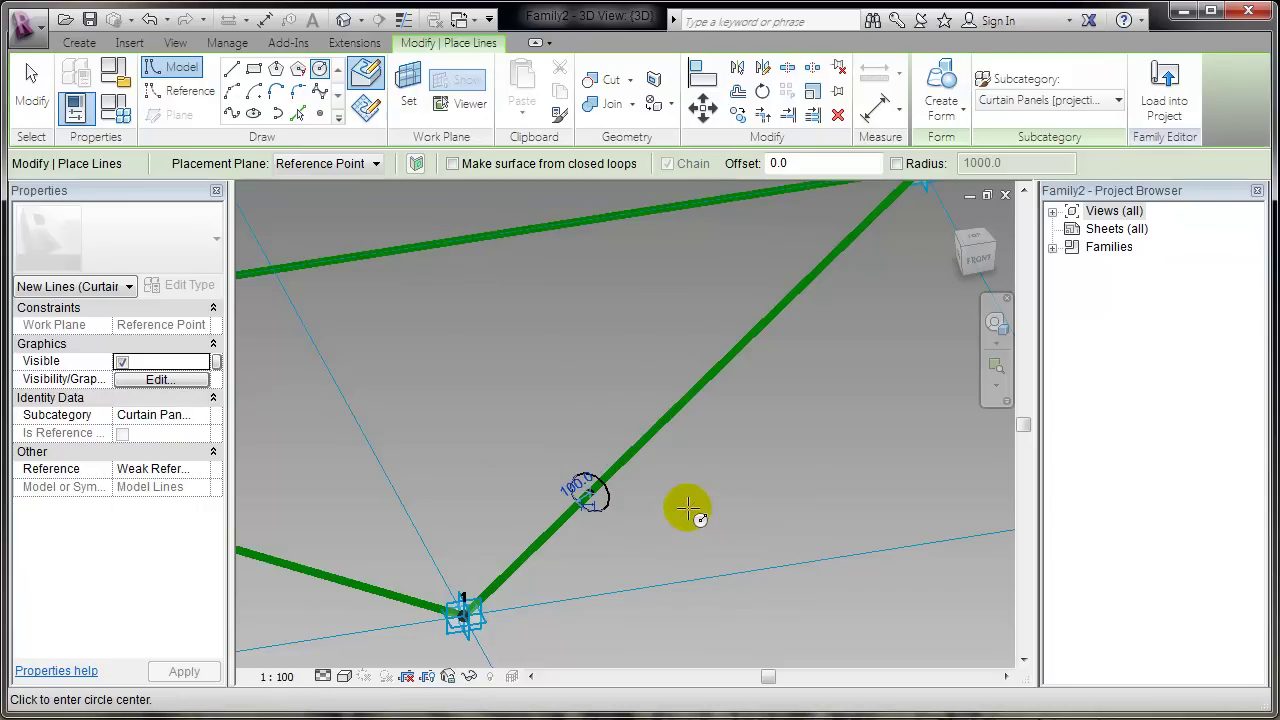
pyautogui.press('Escape')
pyautogui.press('Escape')
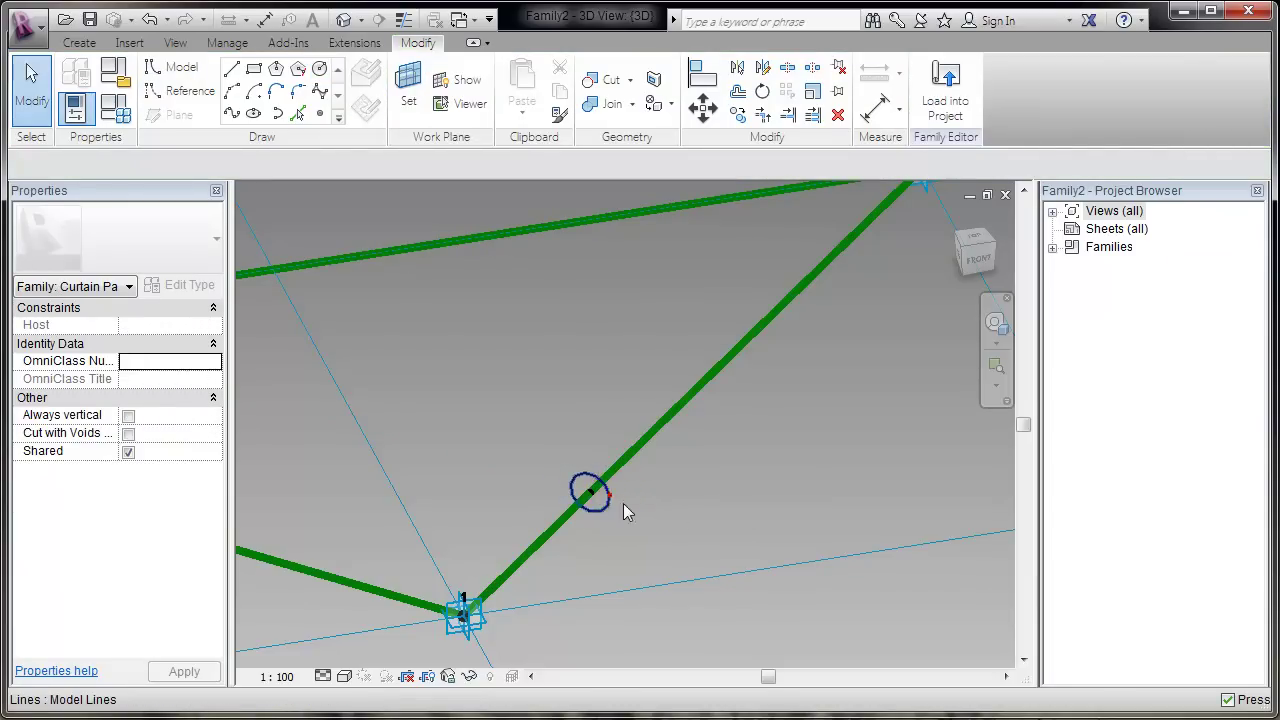
# Create a solid form by sweeping the circle along the full chain of triangular reference lines.
pyautogui.click(612, 500)
pyautogui.press('Tab')
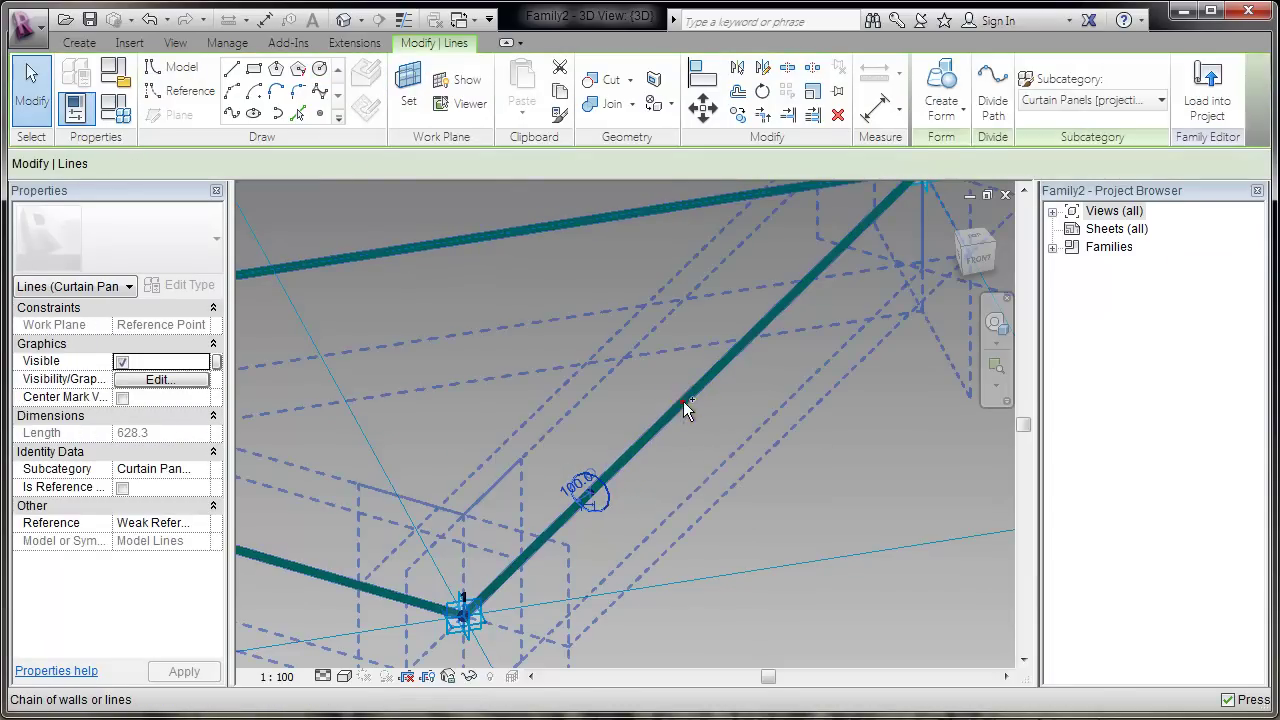
pyautogui.click(683, 401)
pyautogui.keyDown('shift'); pyautogui.moveTo(817, 514); pyautogui.dragTo(701, 582, button='middle'); pyautogui.keyUp('shift')
pyautogui.click(941, 92)
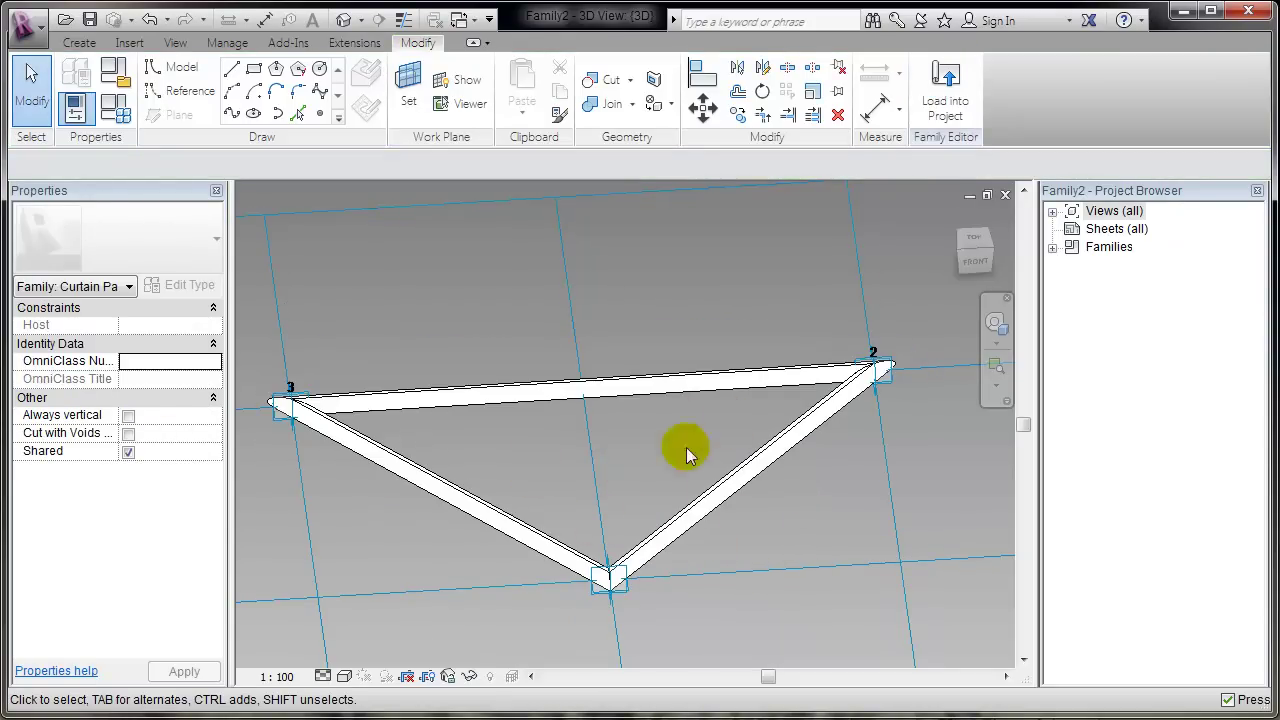
# Save the panel family as Triangle Panel in the CW Pattern Based folder.
pyautogui.keyDown('shift'); pyautogui.moveTo(558, 458); pyautogui.dragTo(680, 420, button='middle'); pyautogui.keyUp('shift')
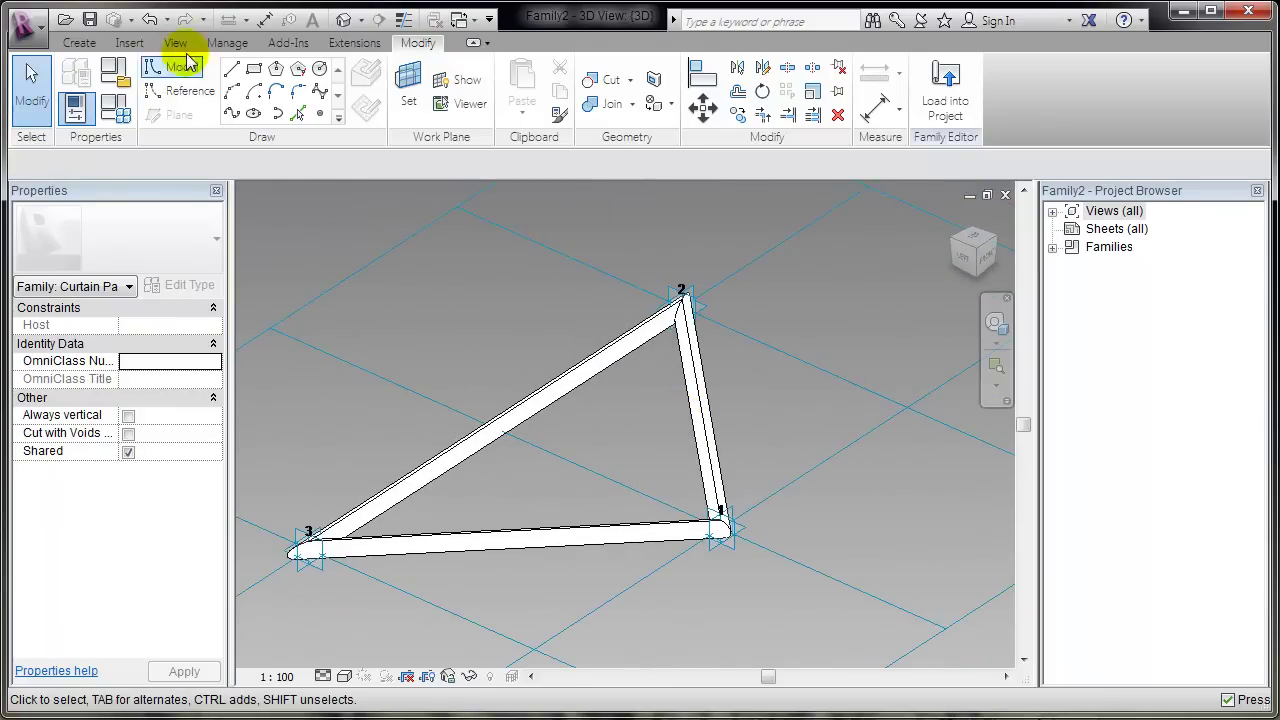
pyautogui.click(90, 20)
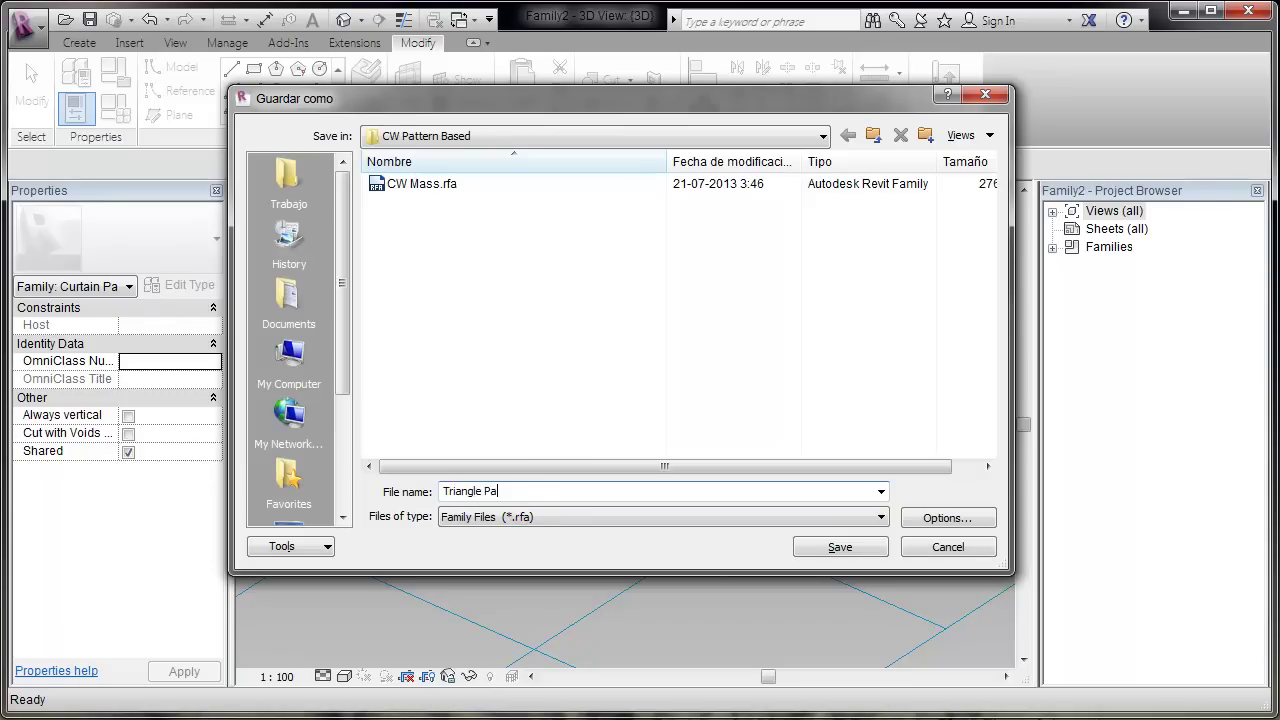
pyautogui.press('Return')
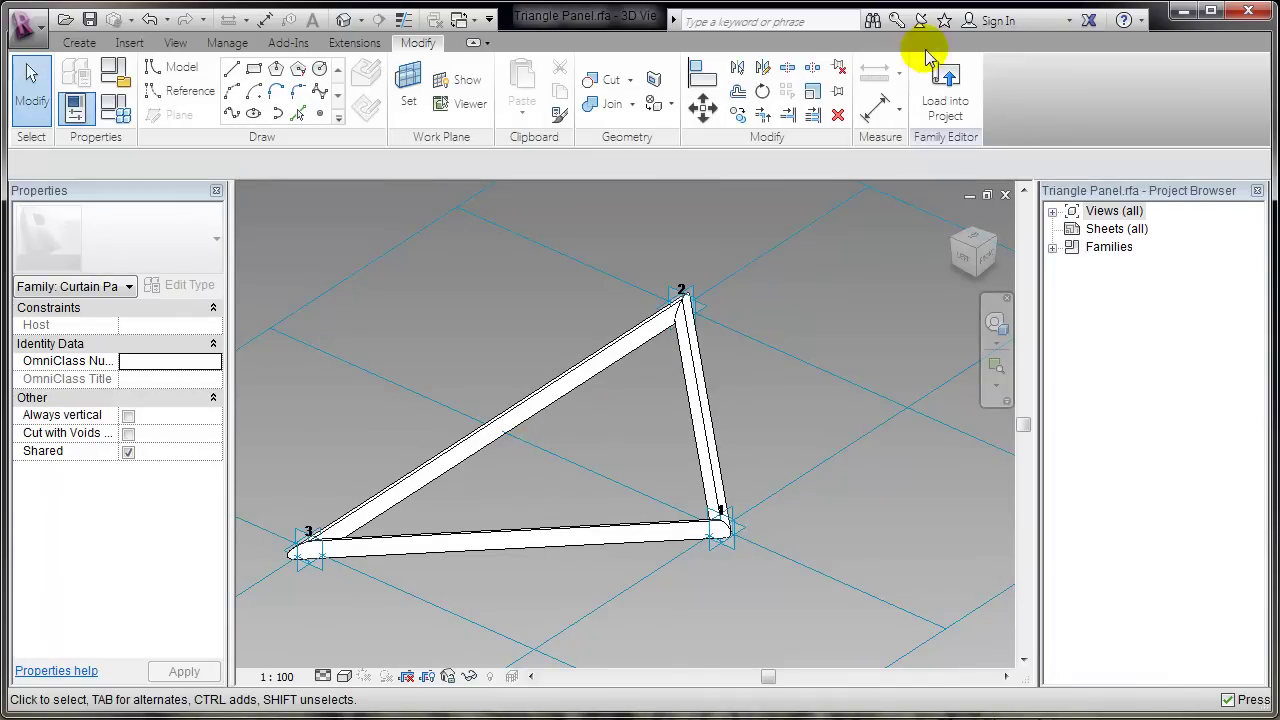
# Load the panel family into CW Mass.rfa only, excluding CW Pattern Based.rvt.
pyautogui.click(950, 92)
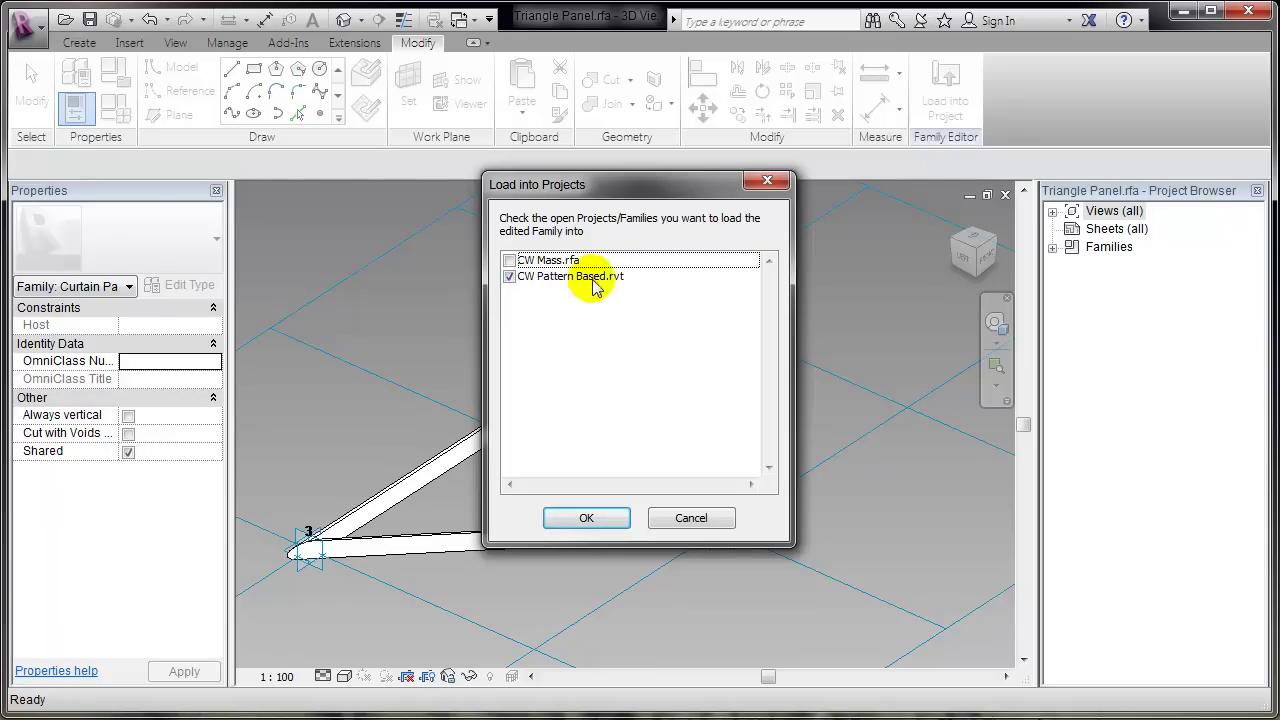
pyautogui.click(509, 277)
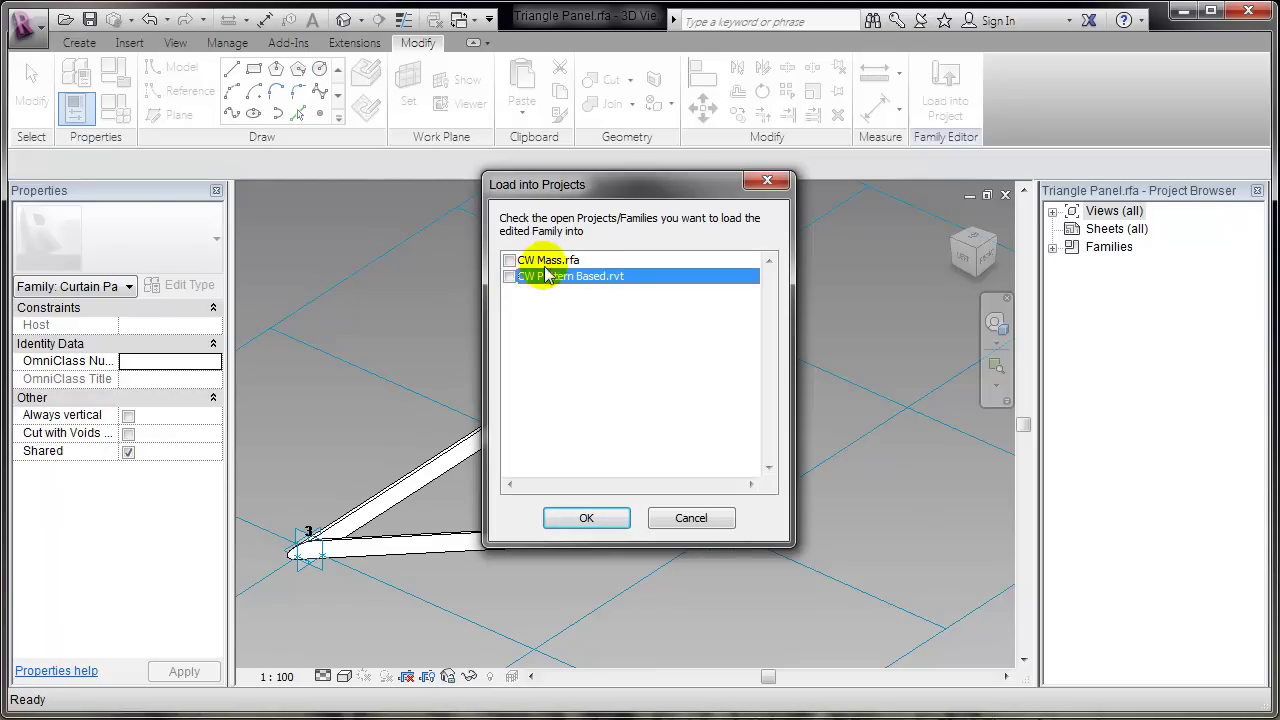
pyautogui.click(543, 264)
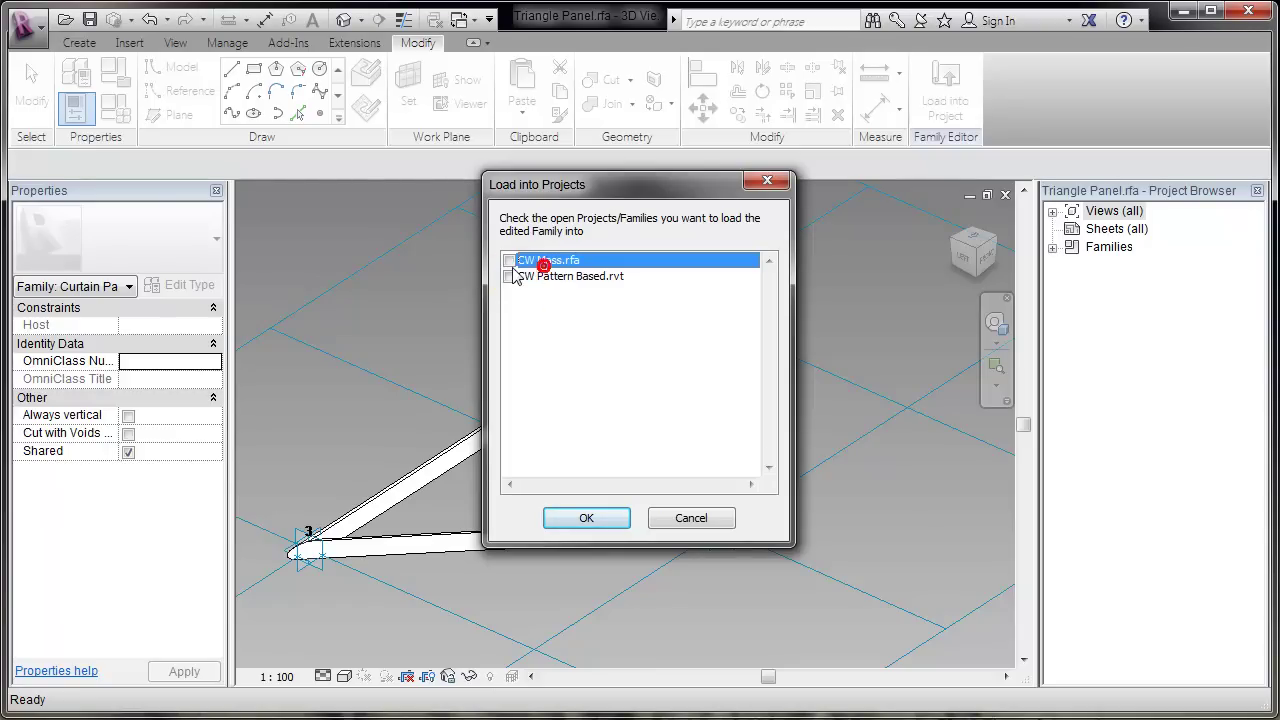
pyautogui.click(580, 518)
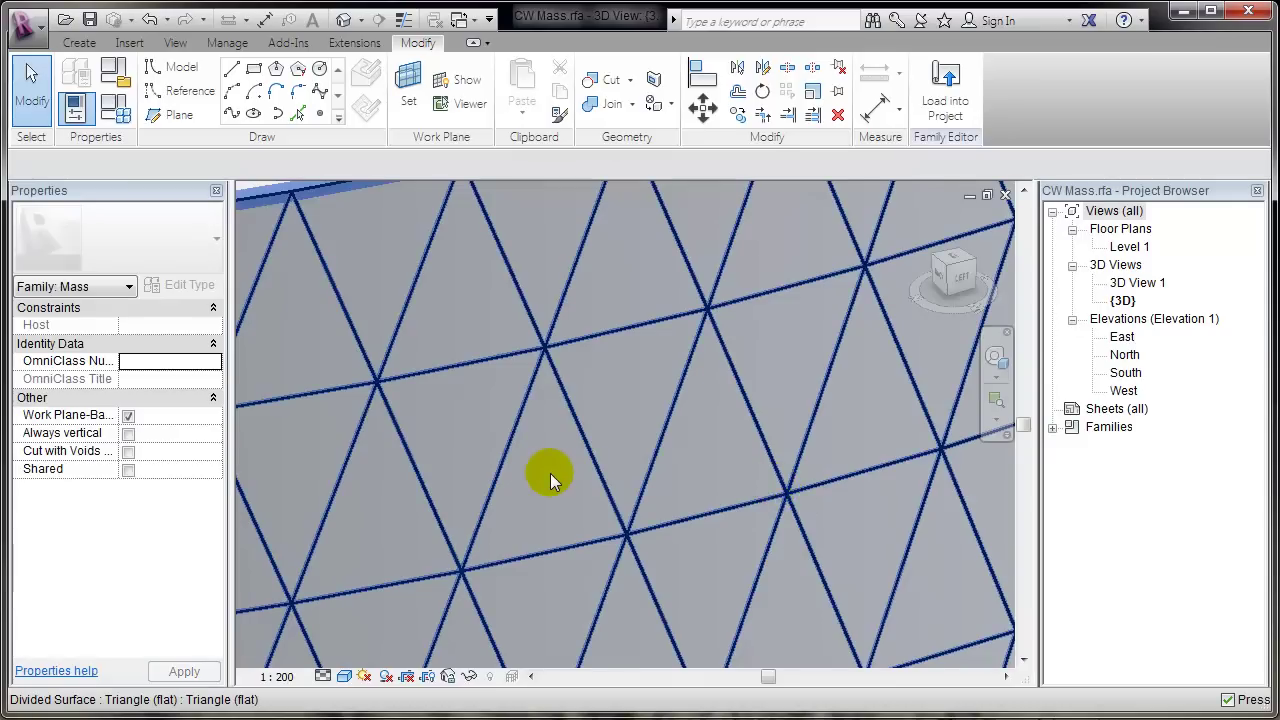
# Locate the Triangle Panel family among the mass family's loaded curtain panels.
pyautogui.scroll(-3, 550, 478)
pyautogui.click(1052, 427)
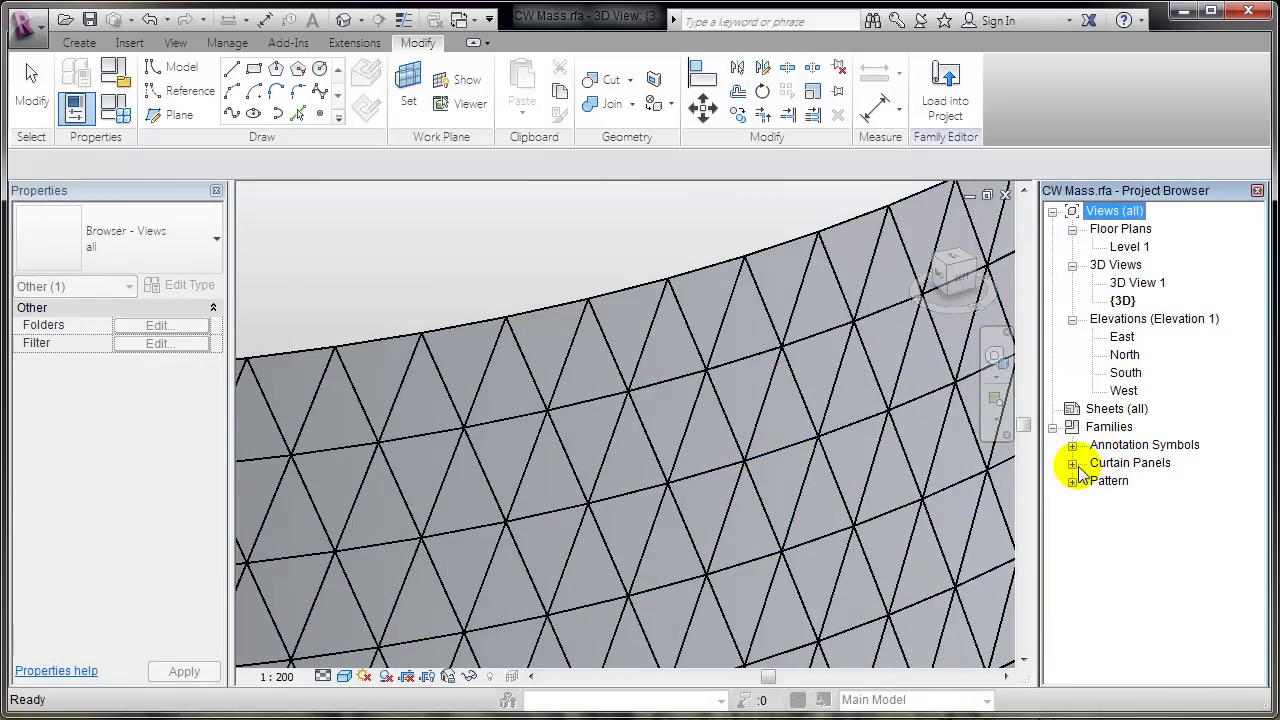
pyautogui.click(1171, 481)
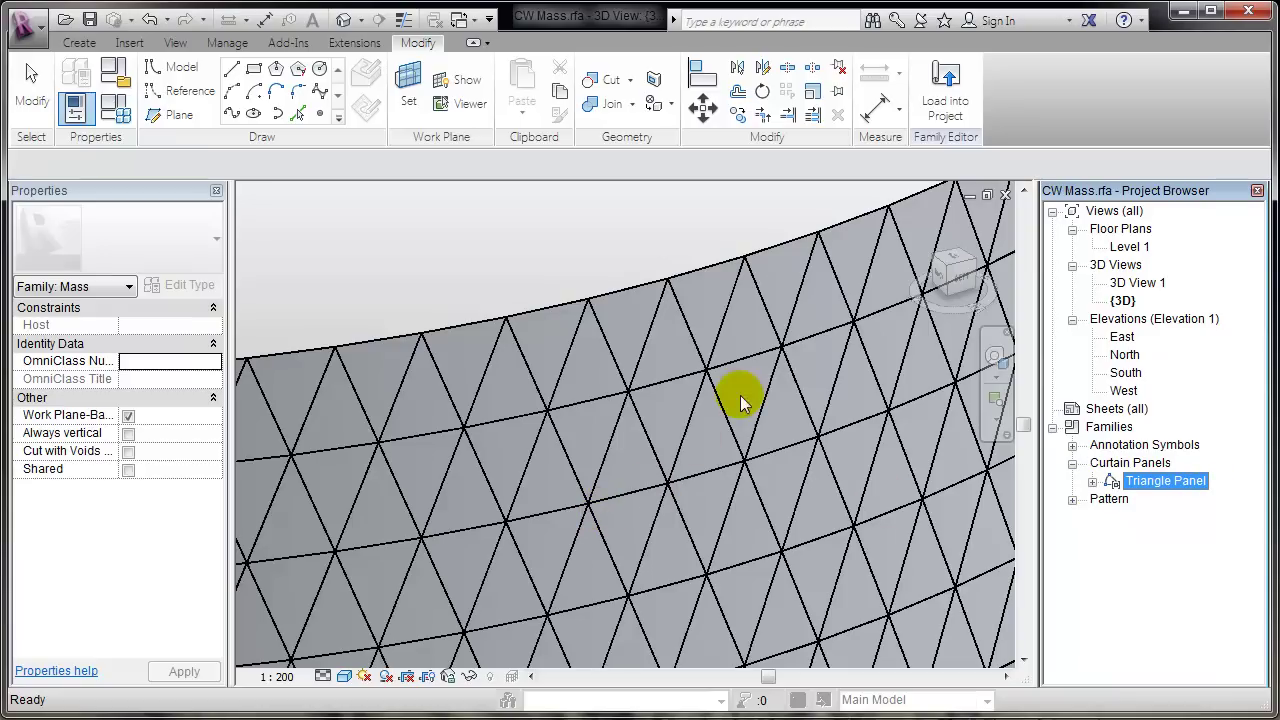
# Apply the Triangle Panel component of the Triangle (flat) pattern to the mass's divided surface and save the mass family.
pyautogui.click(768, 330)
pyautogui.click(329, 337)
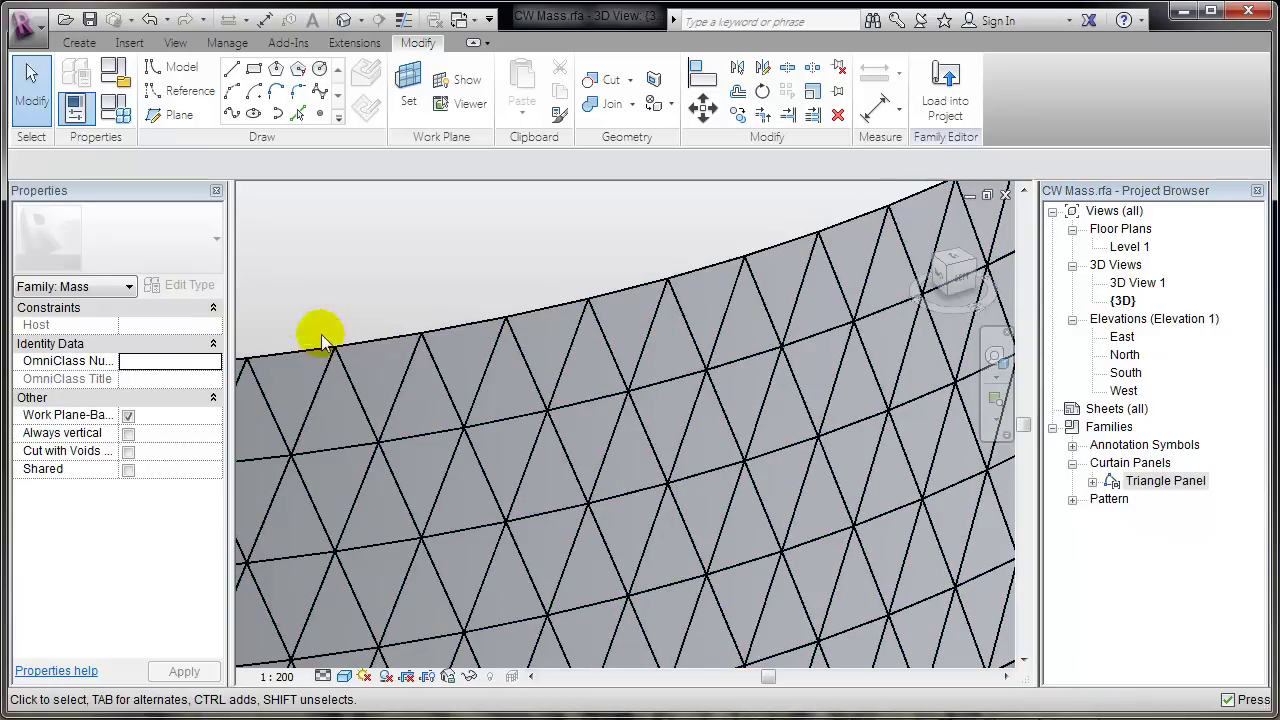
pyautogui.click(160, 237)
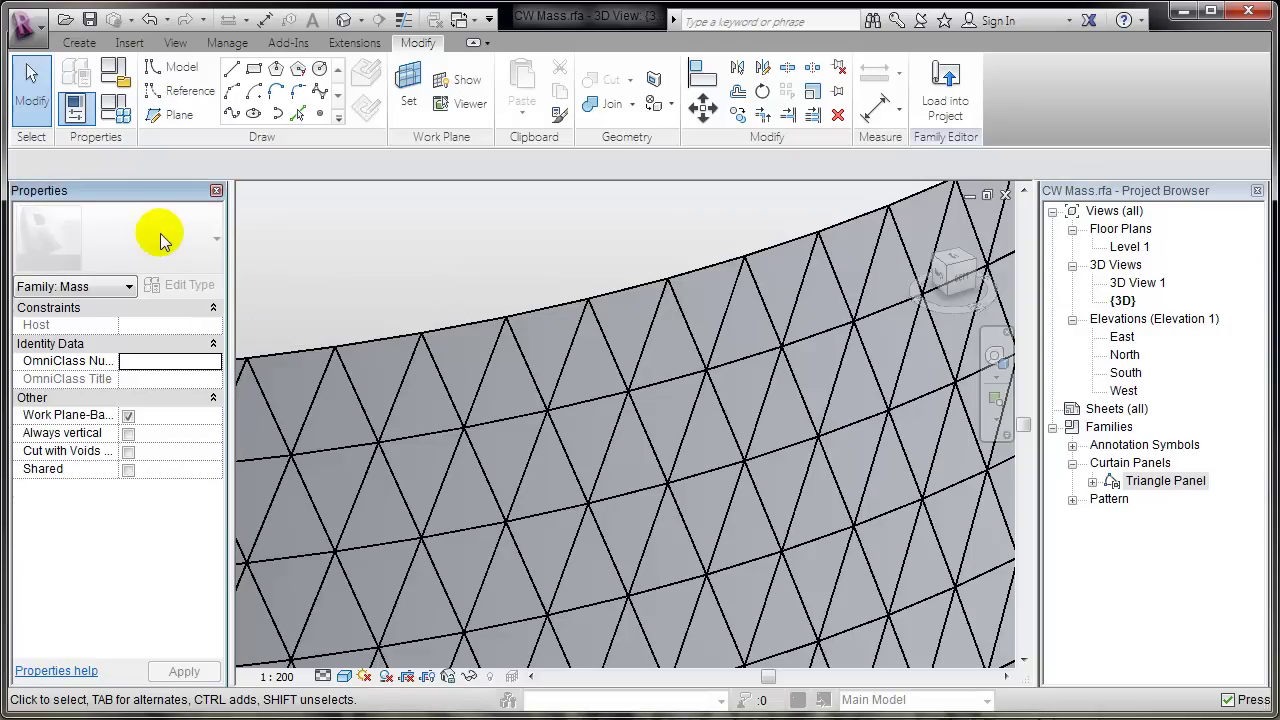
pyautogui.click(545, 373)
pyautogui.click(192, 245)
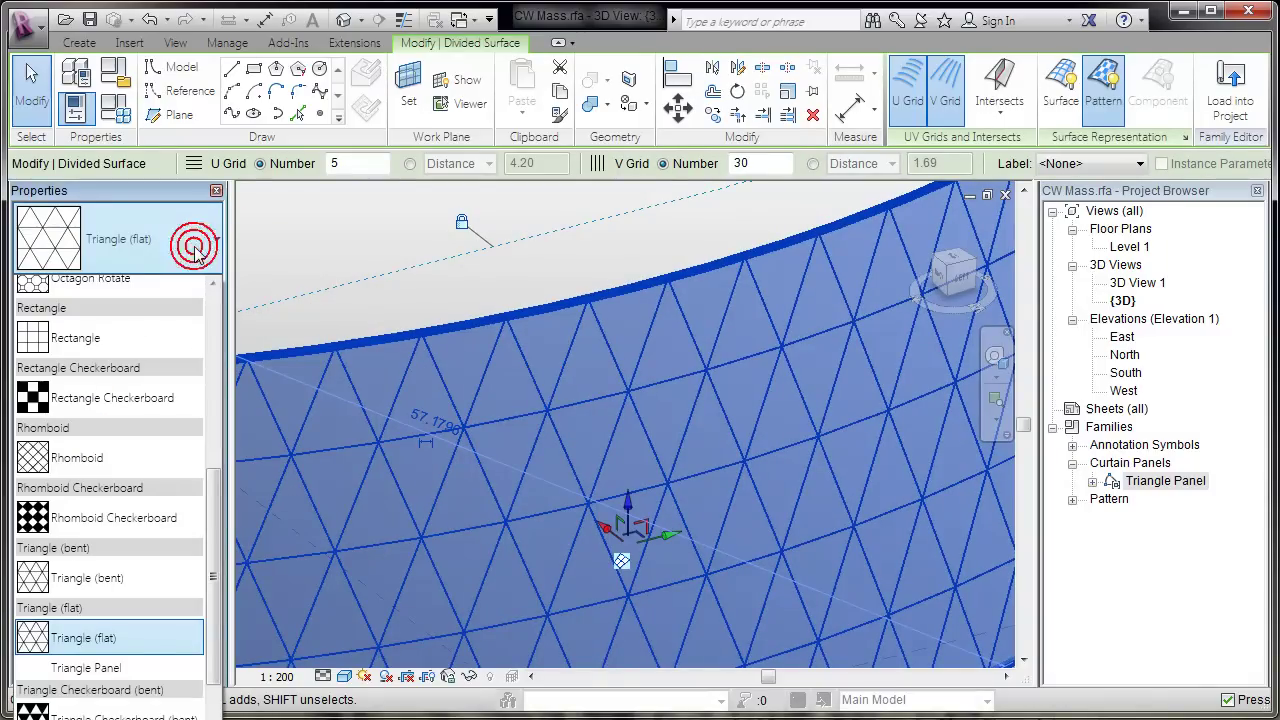
pyautogui.moveTo(213, 500); pyautogui.dragTo(209, 571)
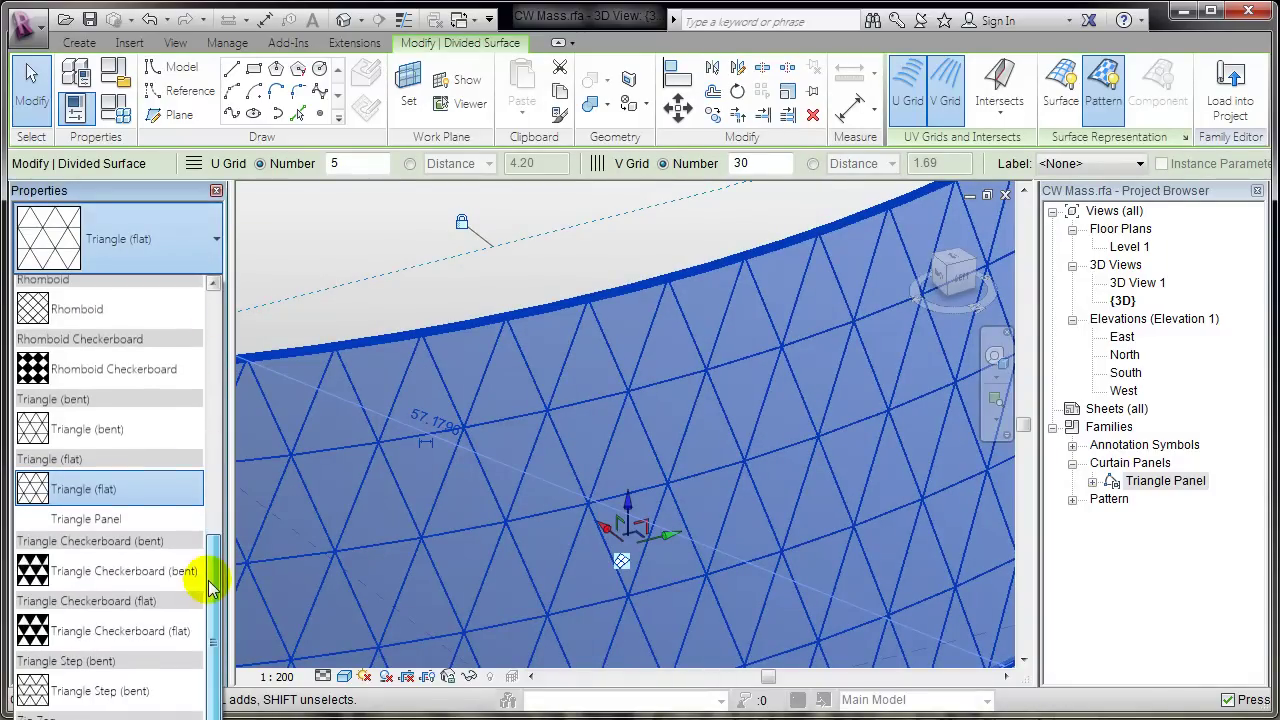
pyautogui.click(97, 519)
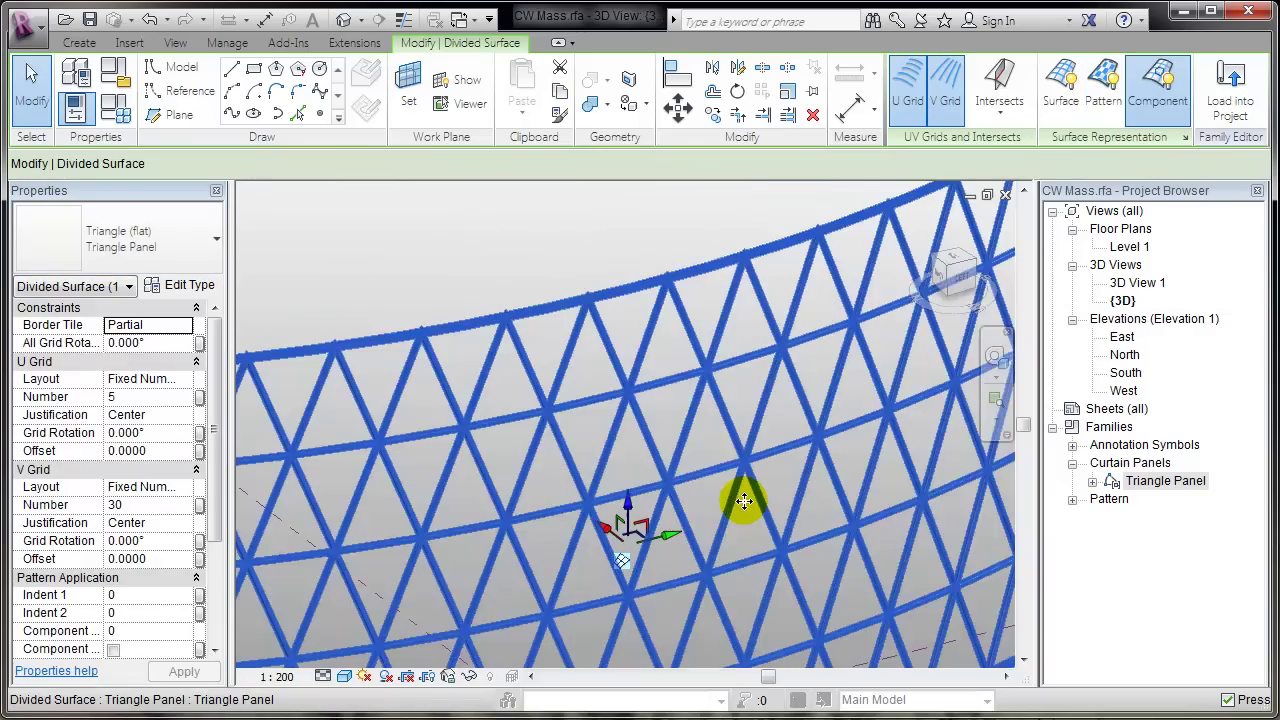
pyautogui.click(553, 210)
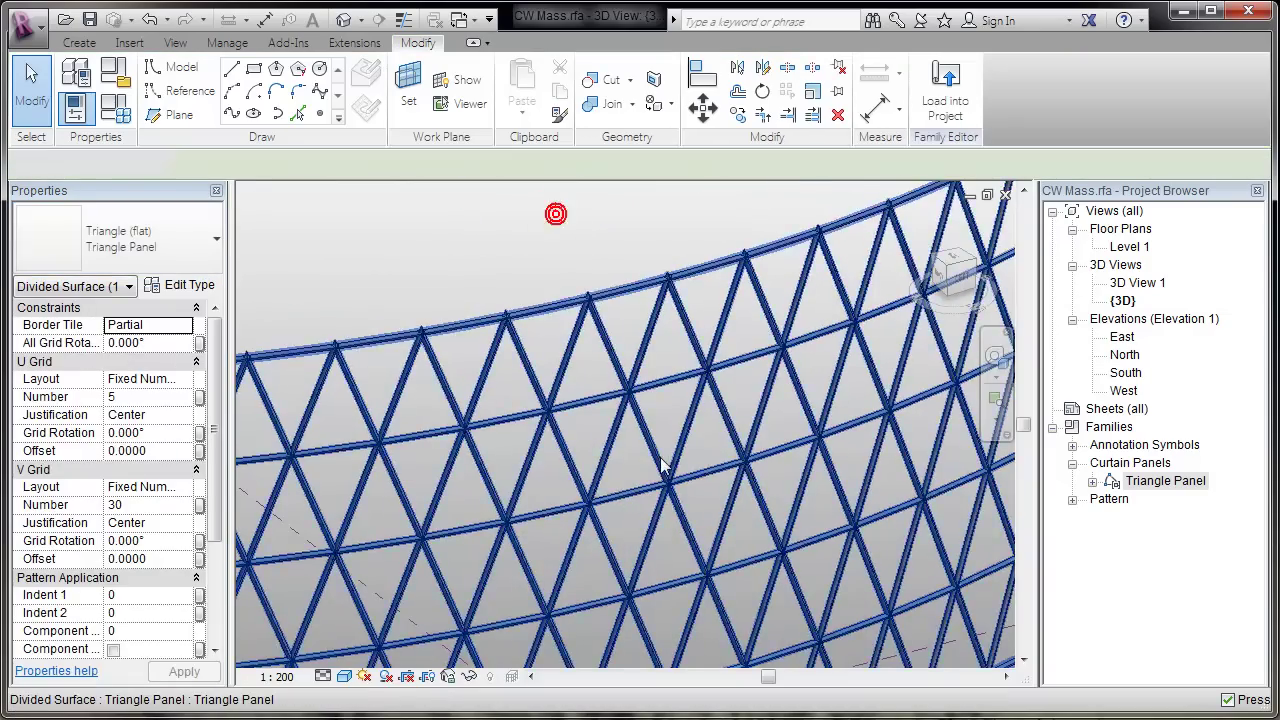
pyautogui.scroll(-2, 660, 462)
pyautogui.keyDown('shift'); pyautogui.moveTo(703, 540); pyautogui.dragTo(749, 543, button='middle'); pyautogui.keyUp('shift')
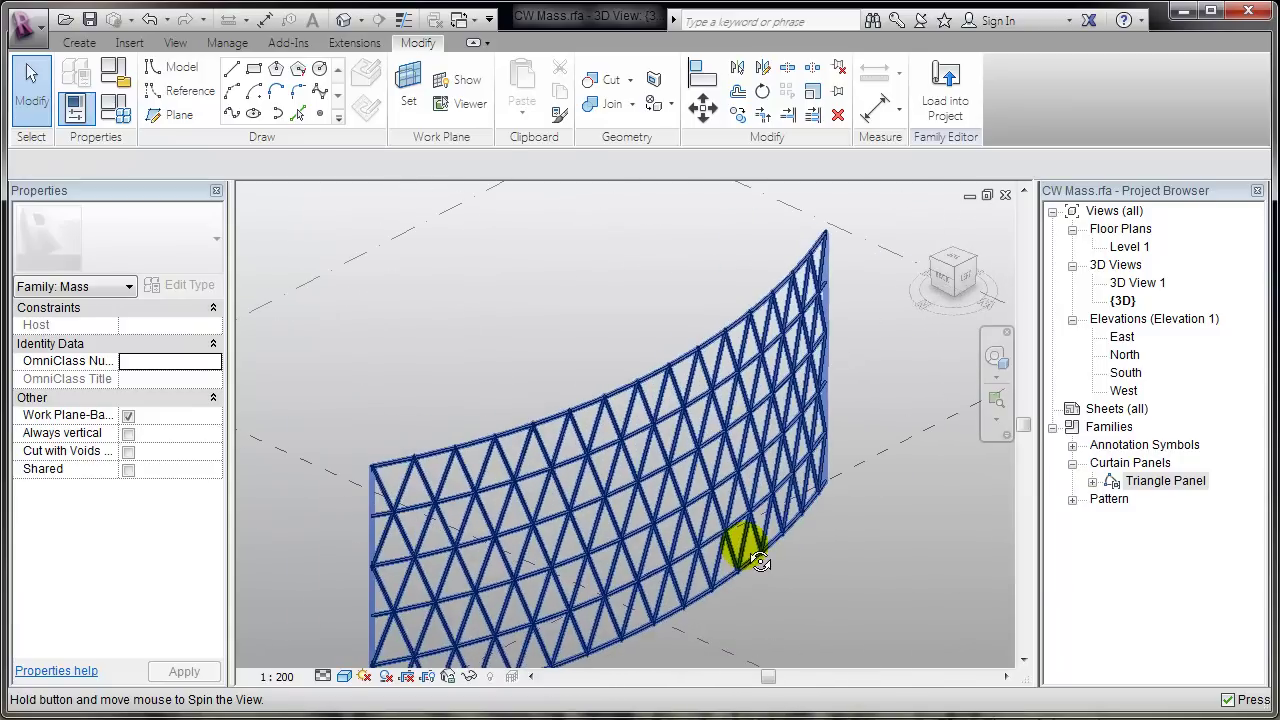
pyautogui.click(92, 21)
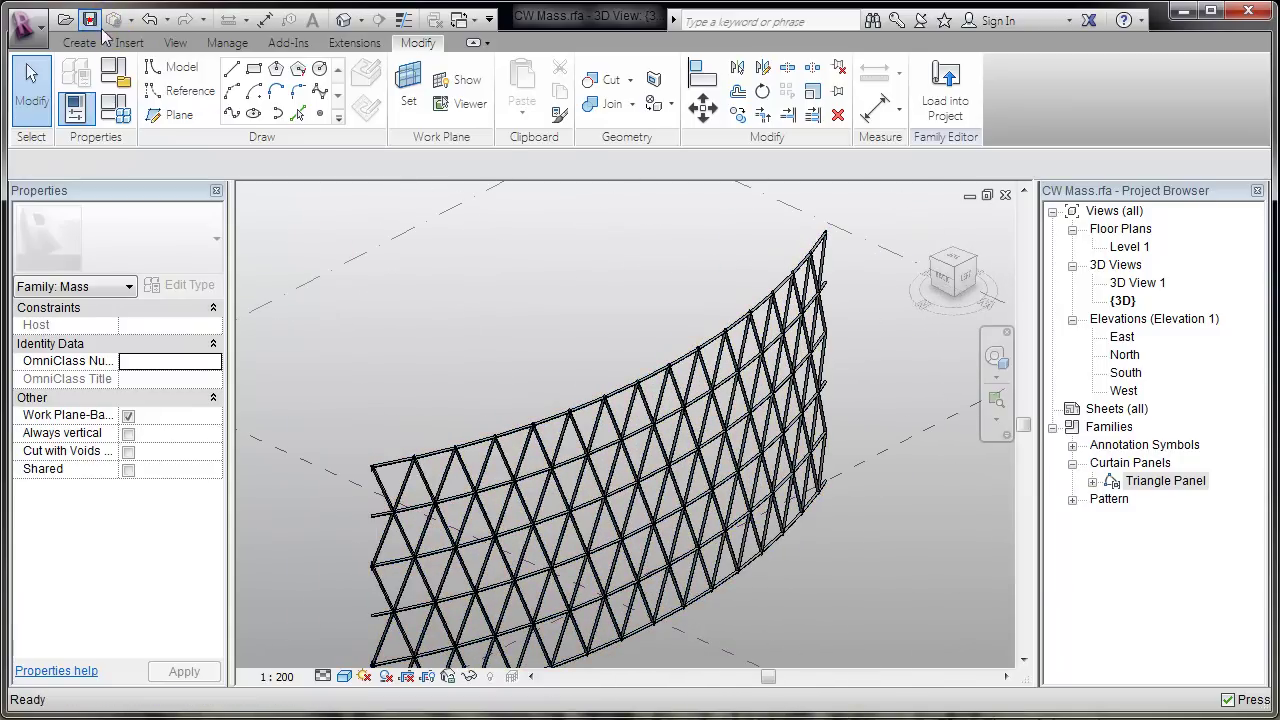
# Switch to CW Pattern Based.rvt and display the mass with Show Mass Form and Floors.
pyautogui.click(461, 22)
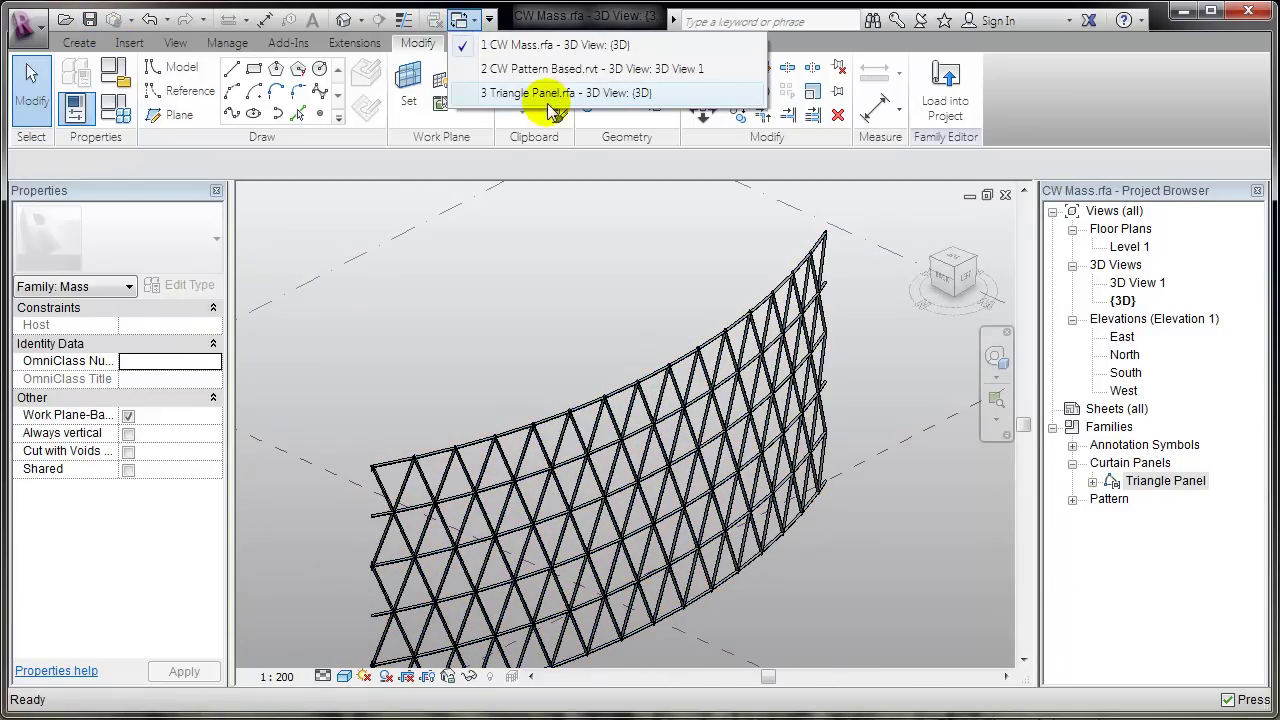
pyautogui.click(550, 68)
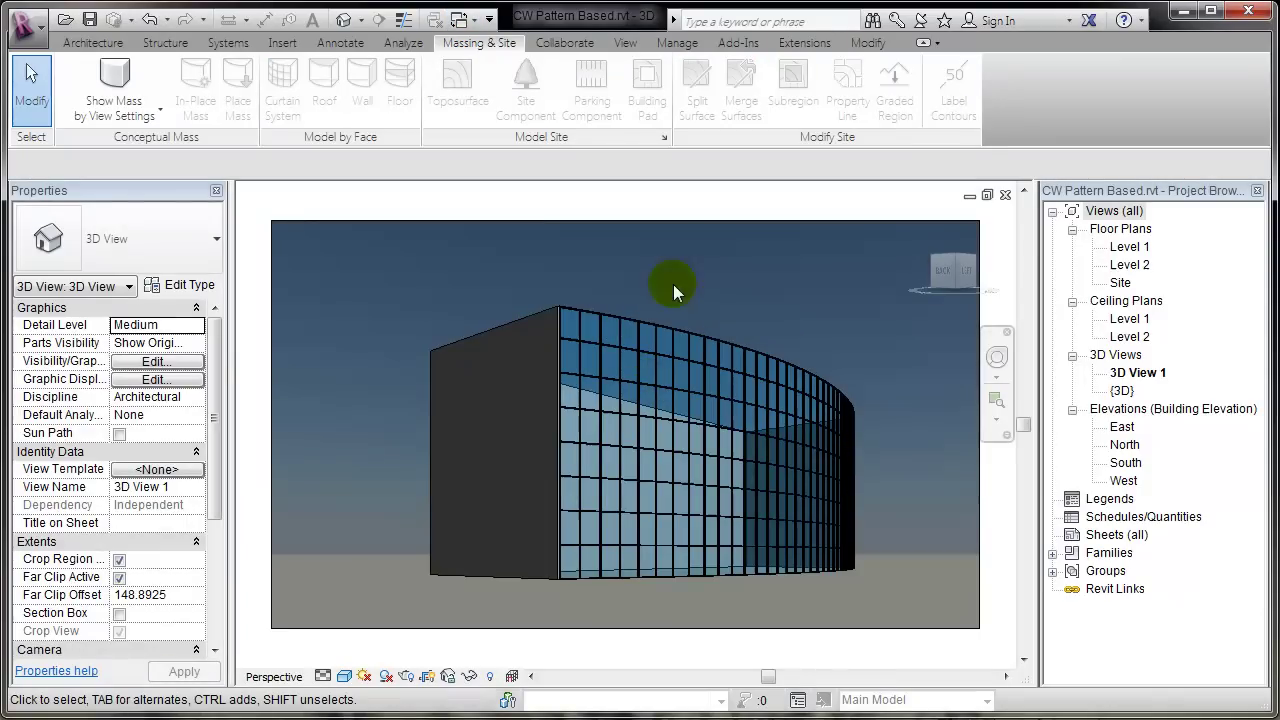
pyautogui.click(113, 80)
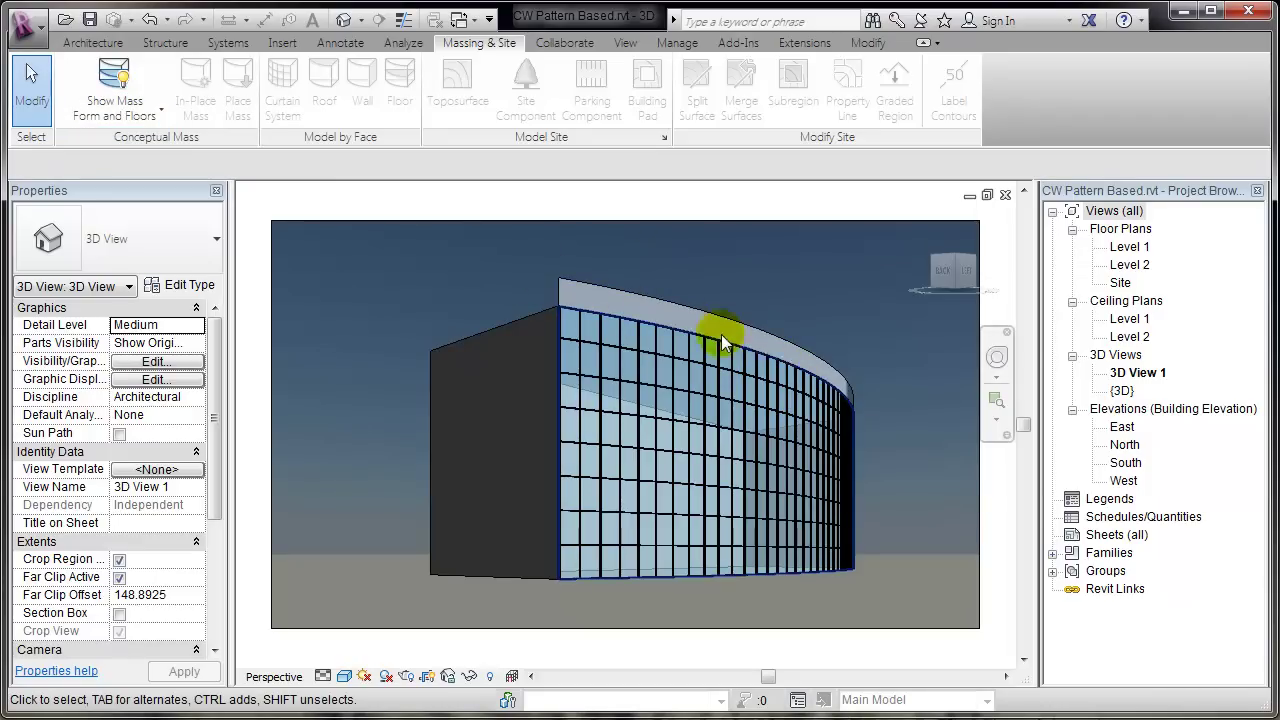
# Load the CW Mass family into CW Pattern Based.rvt only, overwriting the existing version without its parameter values.
pyautogui.click(463, 22)
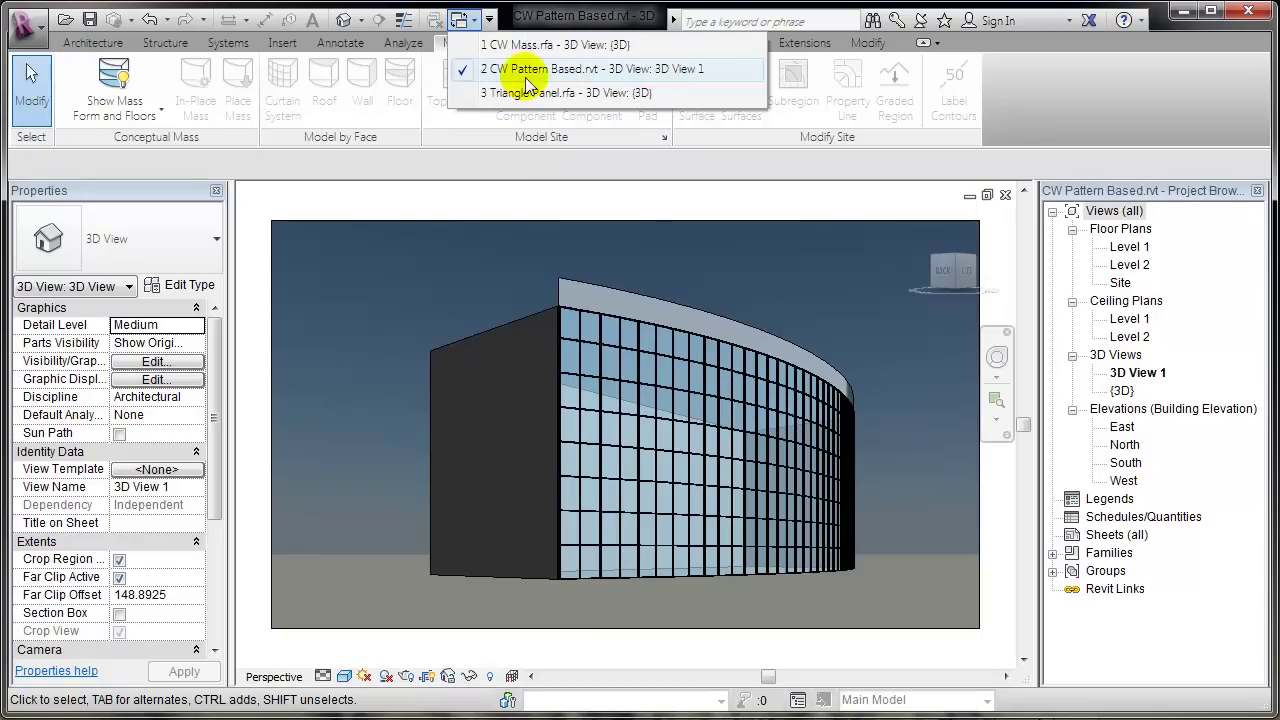
pyautogui.click(540, 50)
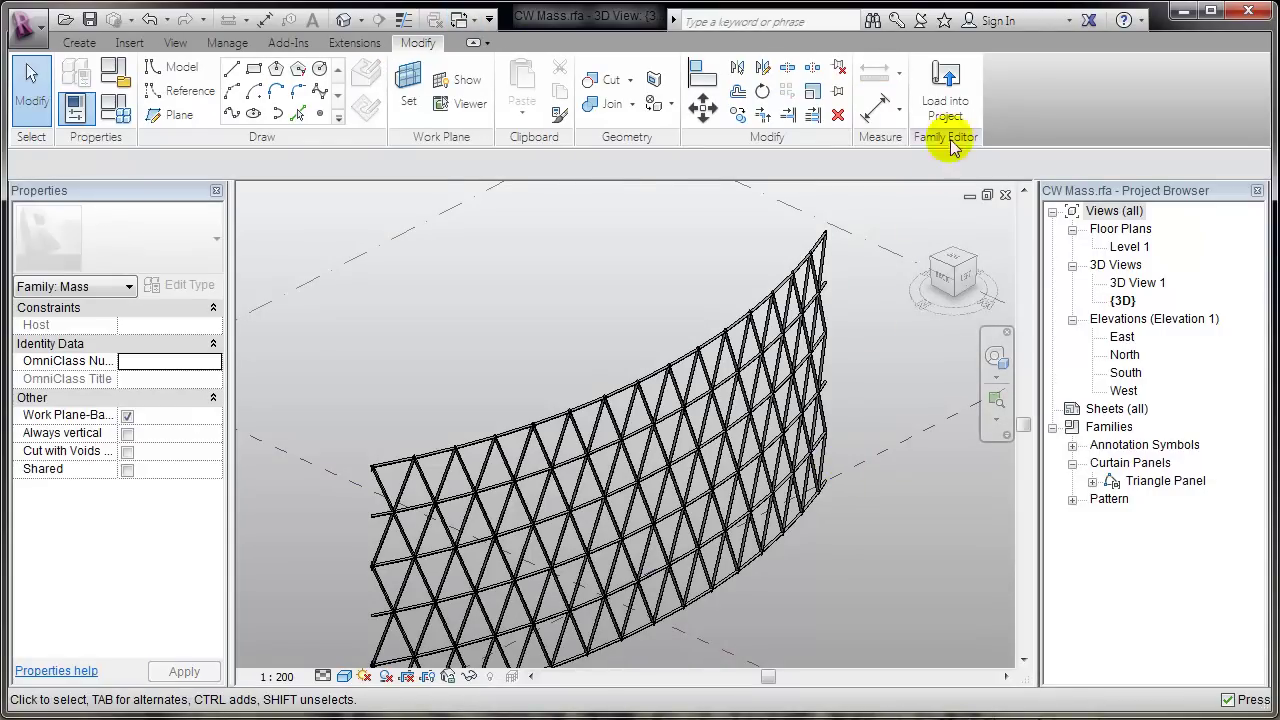
pyautogui.click(942, 92)
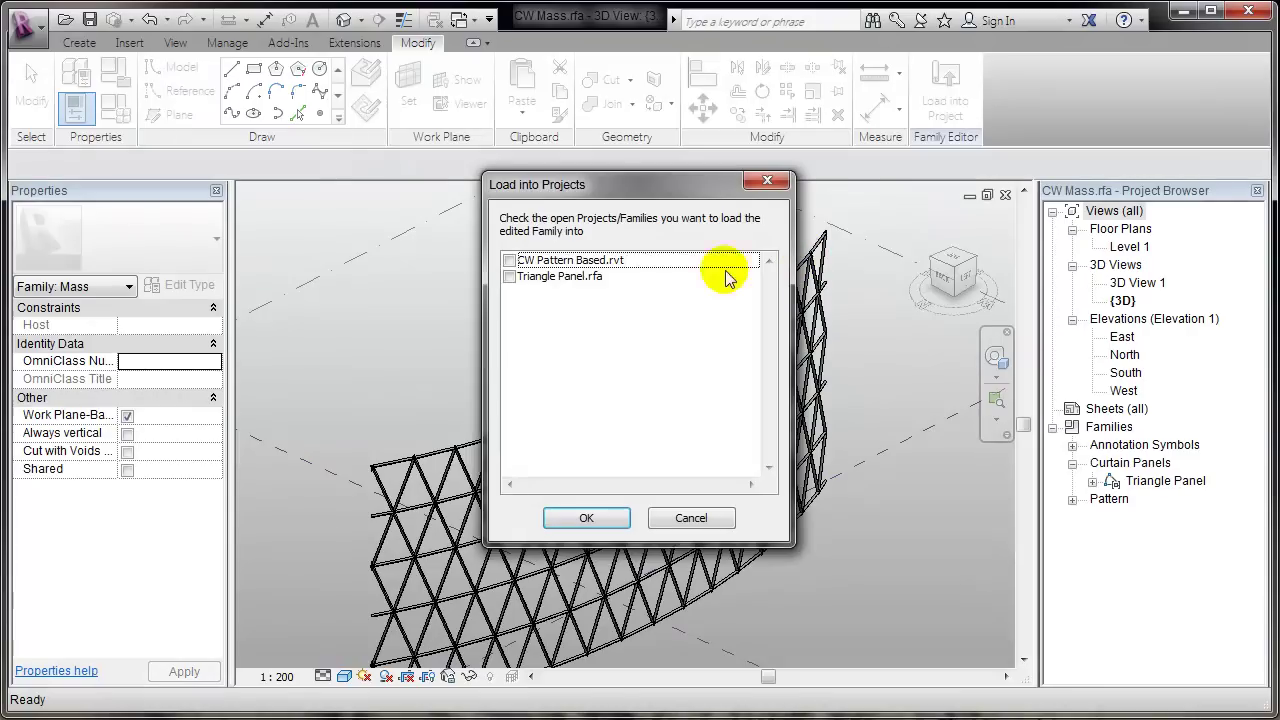
pyautogui.click(509, 261)
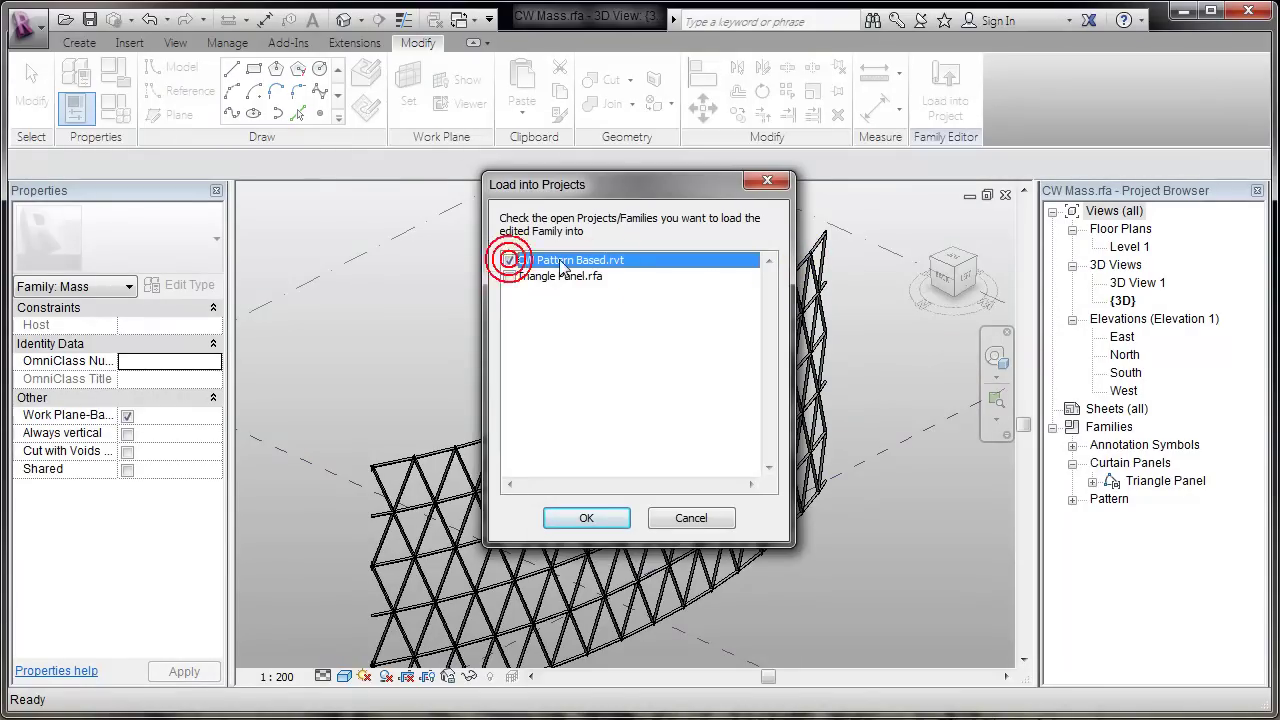
pyautogui.click(586, 517)
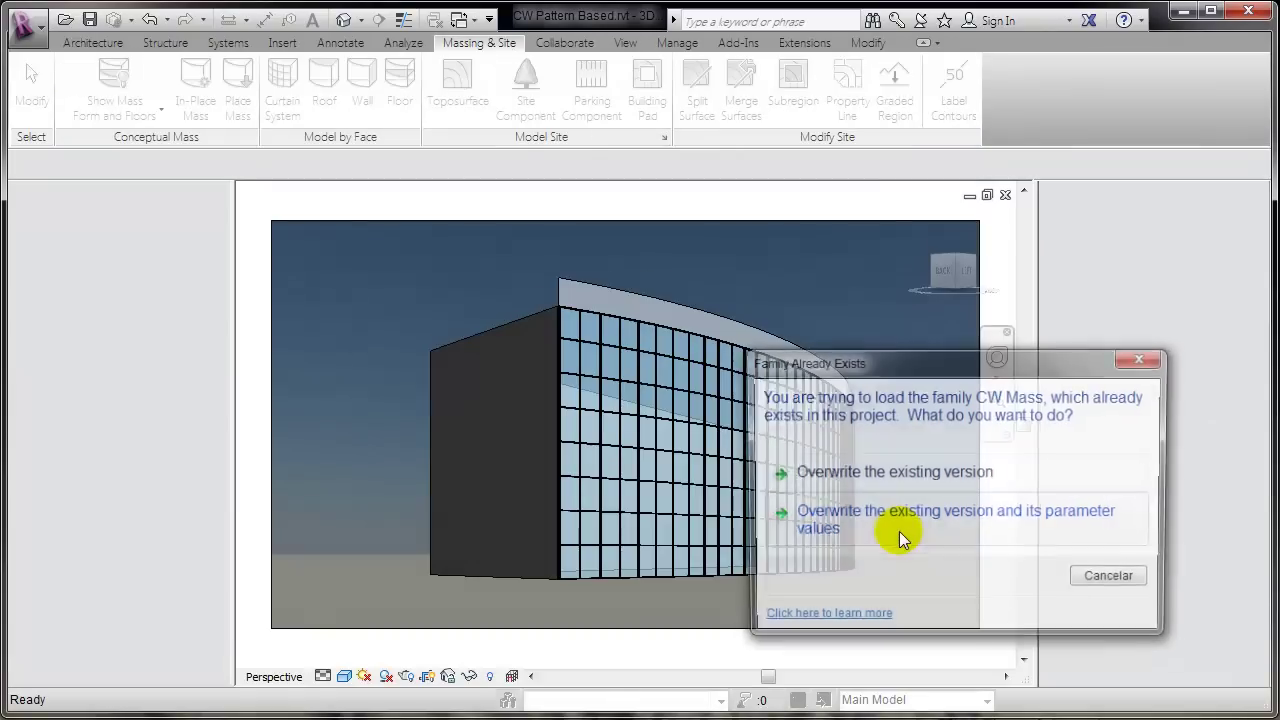
pyautogui.click(865, 478)
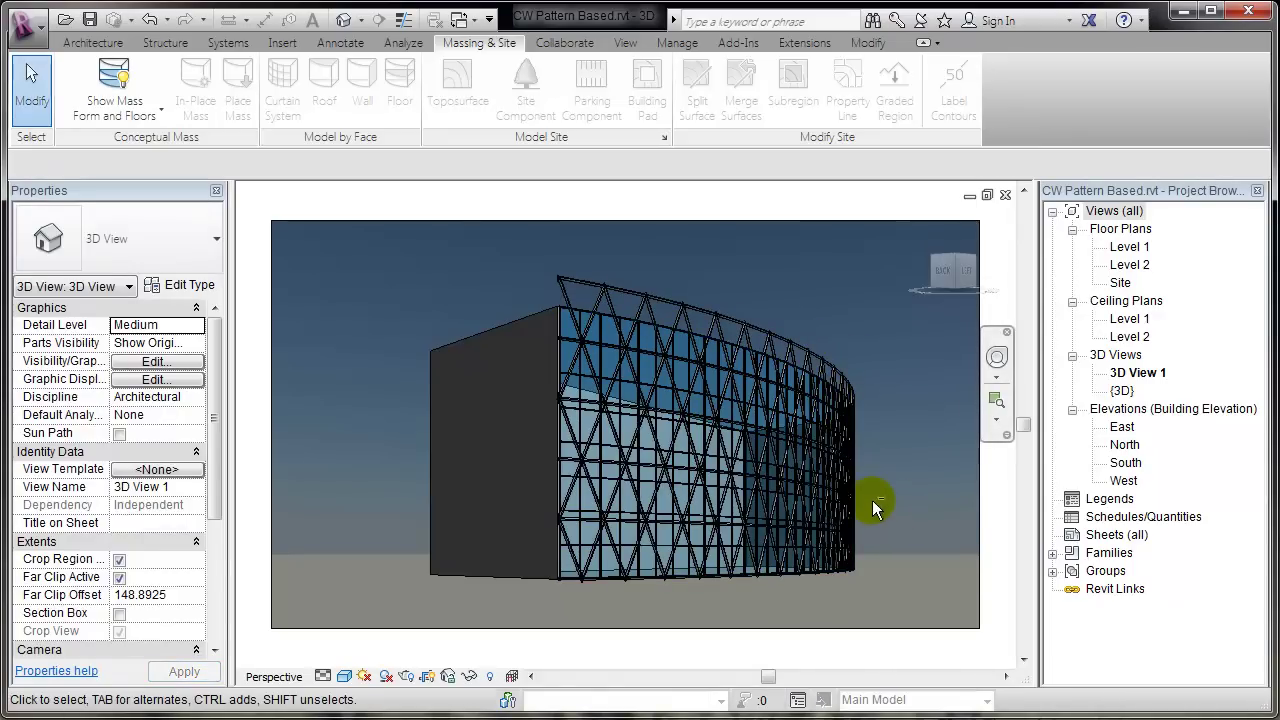
# Open the default 3D view and delete the Storefront curtain wall behind the triangular panels.
pyautogui.click(685, 335)
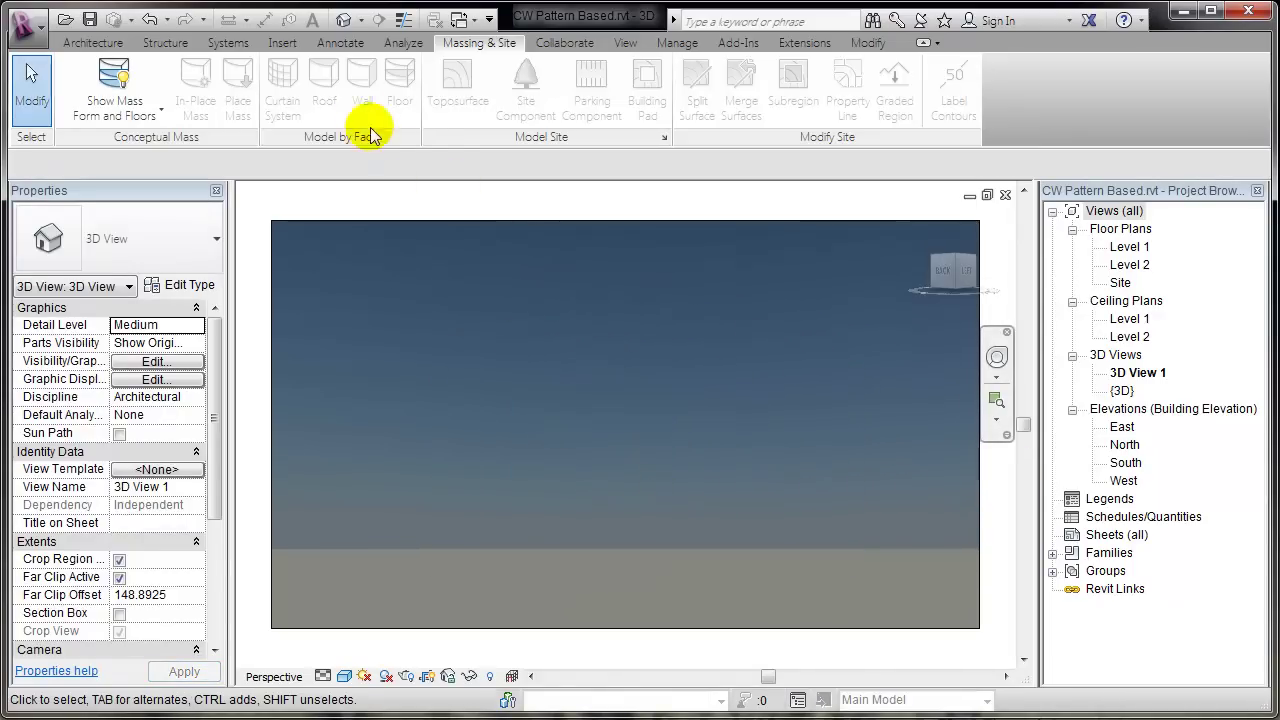
pyautogui.click(343, 22)
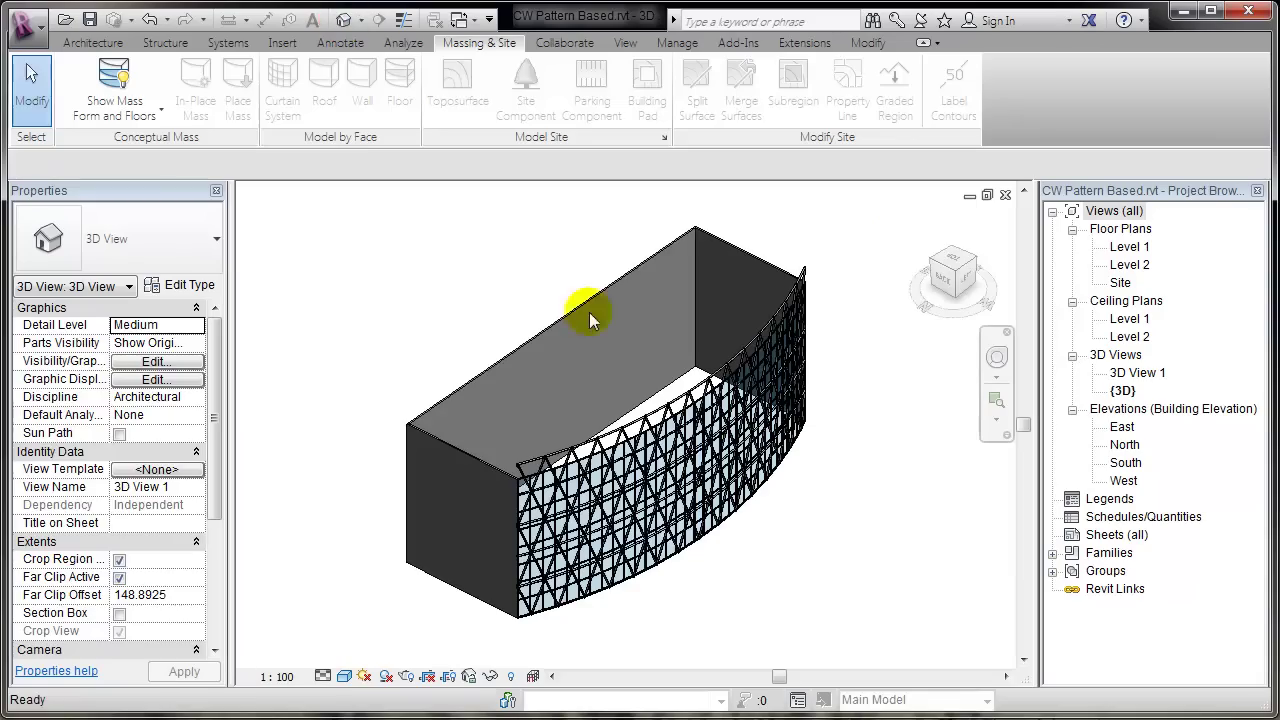
pyautogui.keyDown('shift'); pyautogui.moveTo(791, 517); pyautogui.dragTo(820, 494, button='middle'); pyautogui.keyUp('shift')
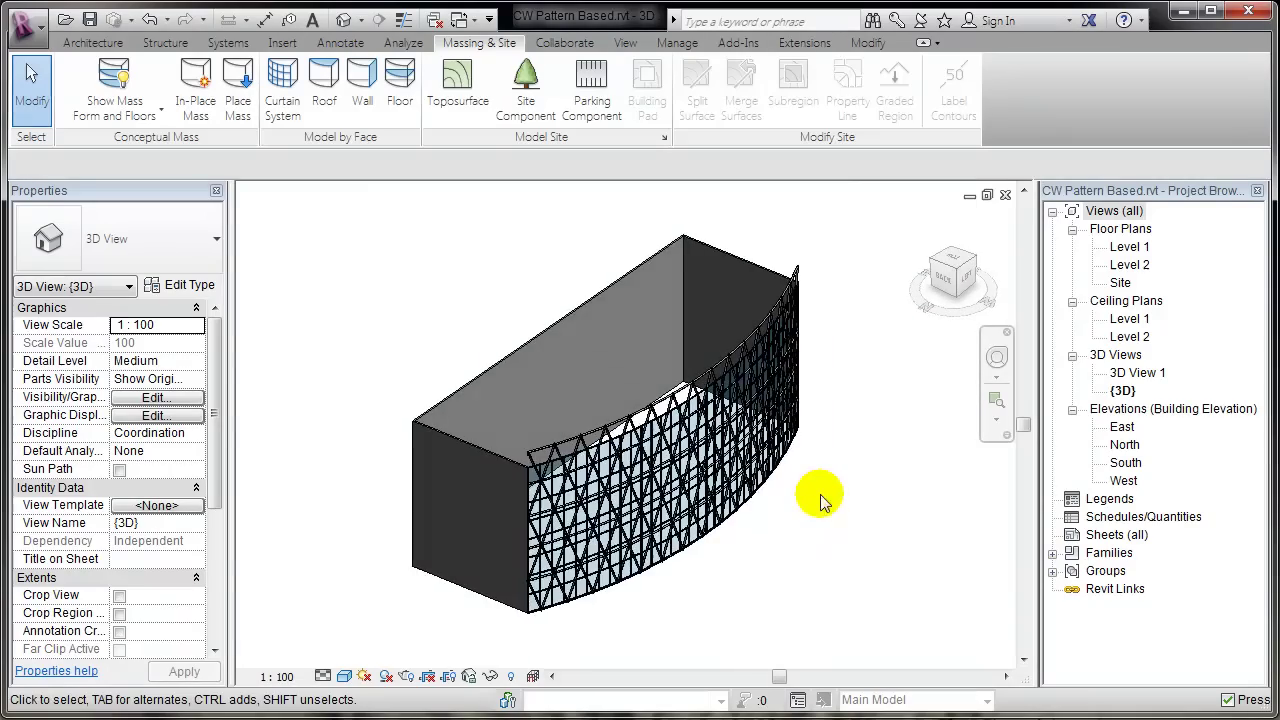
pyautogui.scroll(3, 766, 514)
pyautogui.scroll(2, 775, 555)
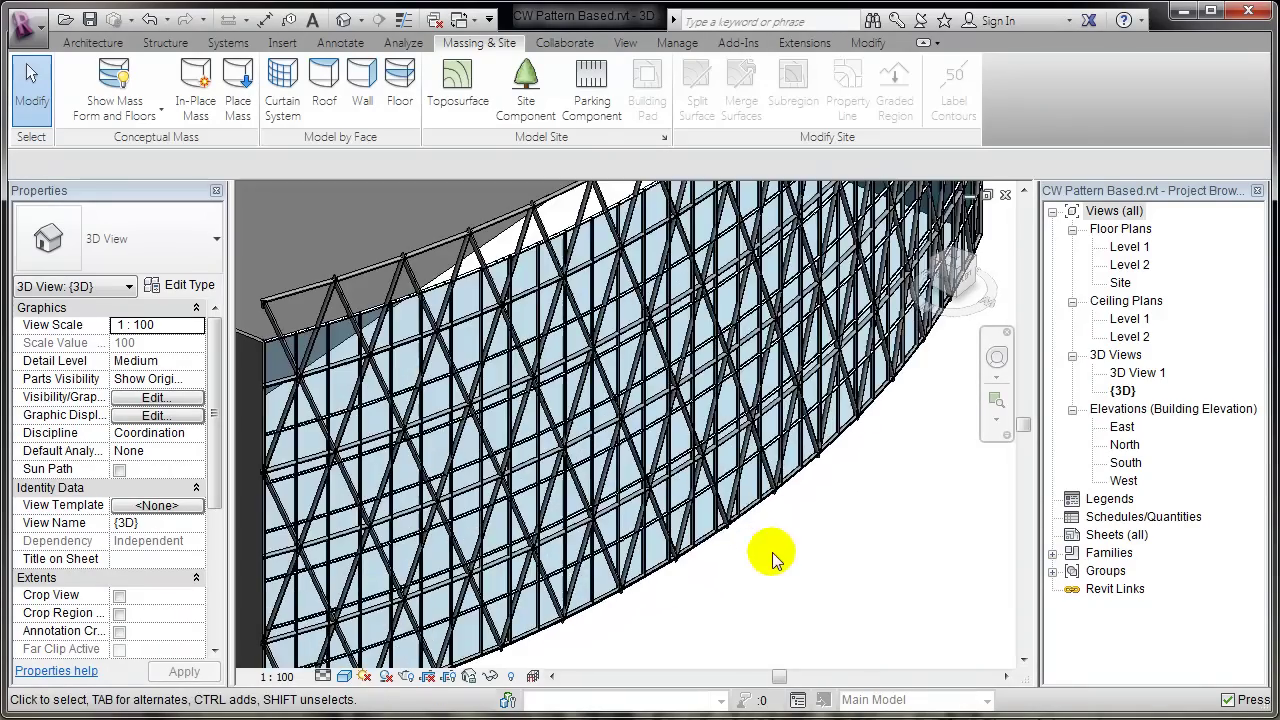
pyautogui.scroll(4, 551, 471)
pyautogui.scroll(2, 475, 370)
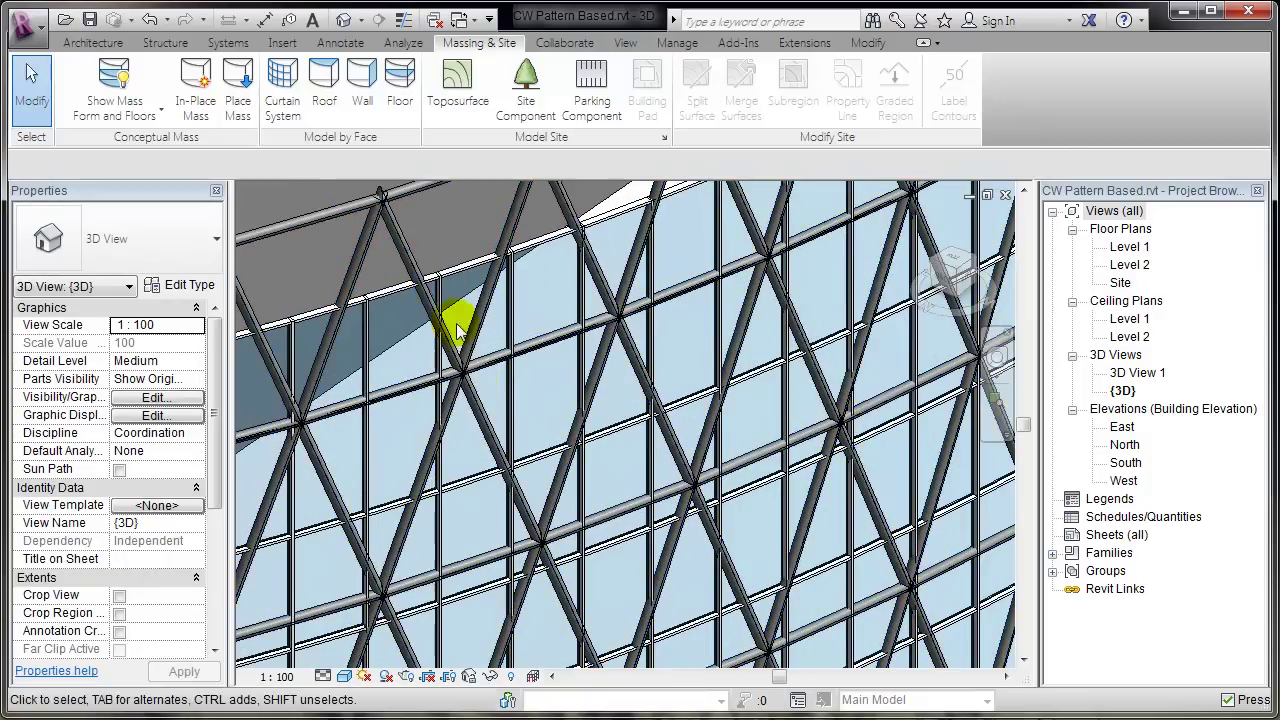
pyautogui.click(541, 237)
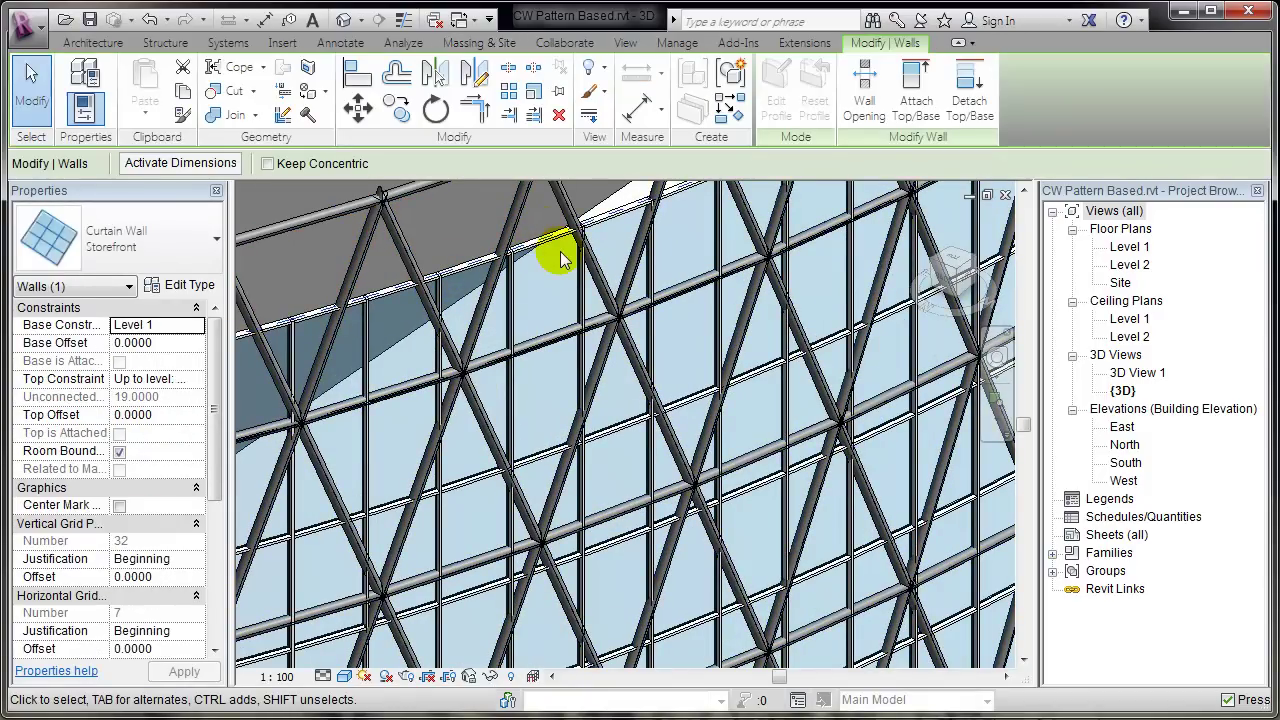
pyautogui.press('Escape')
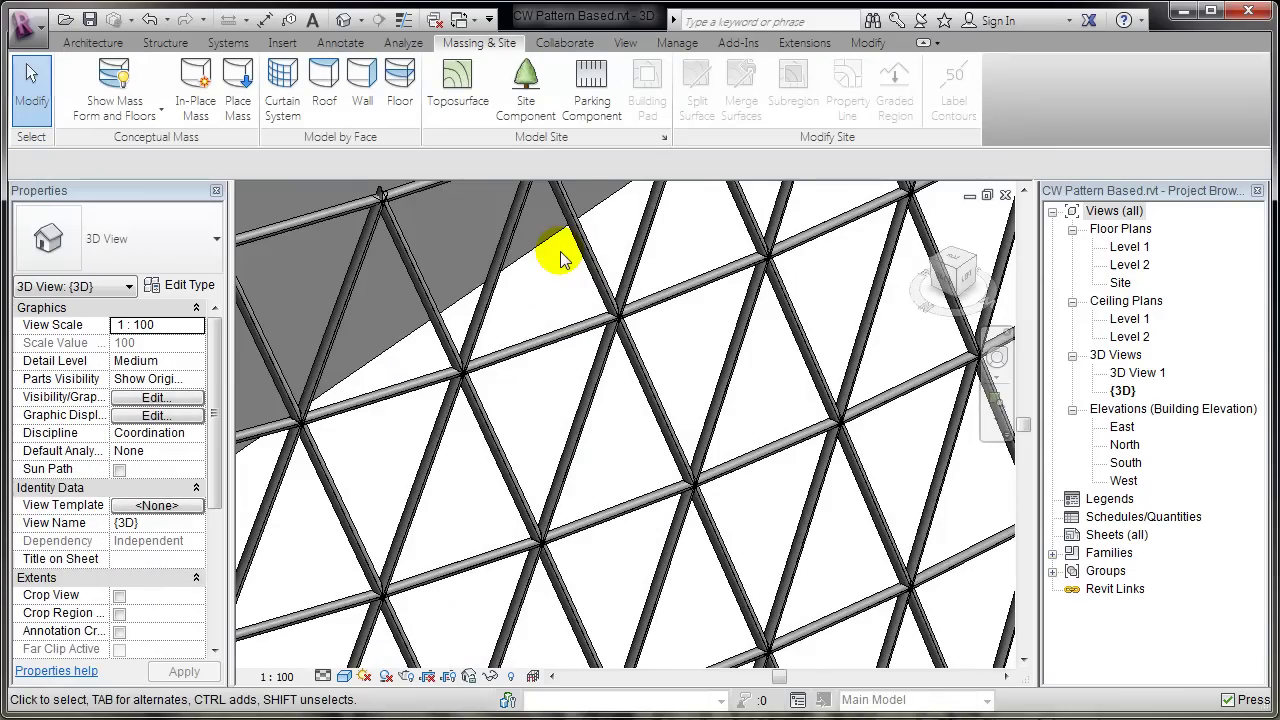
# Examine how the panel grid's top edge meets the adjacent wall in 3D, and check the wall's top level in the South elevation.
pyautogui.scroll(-5, 580, 314)
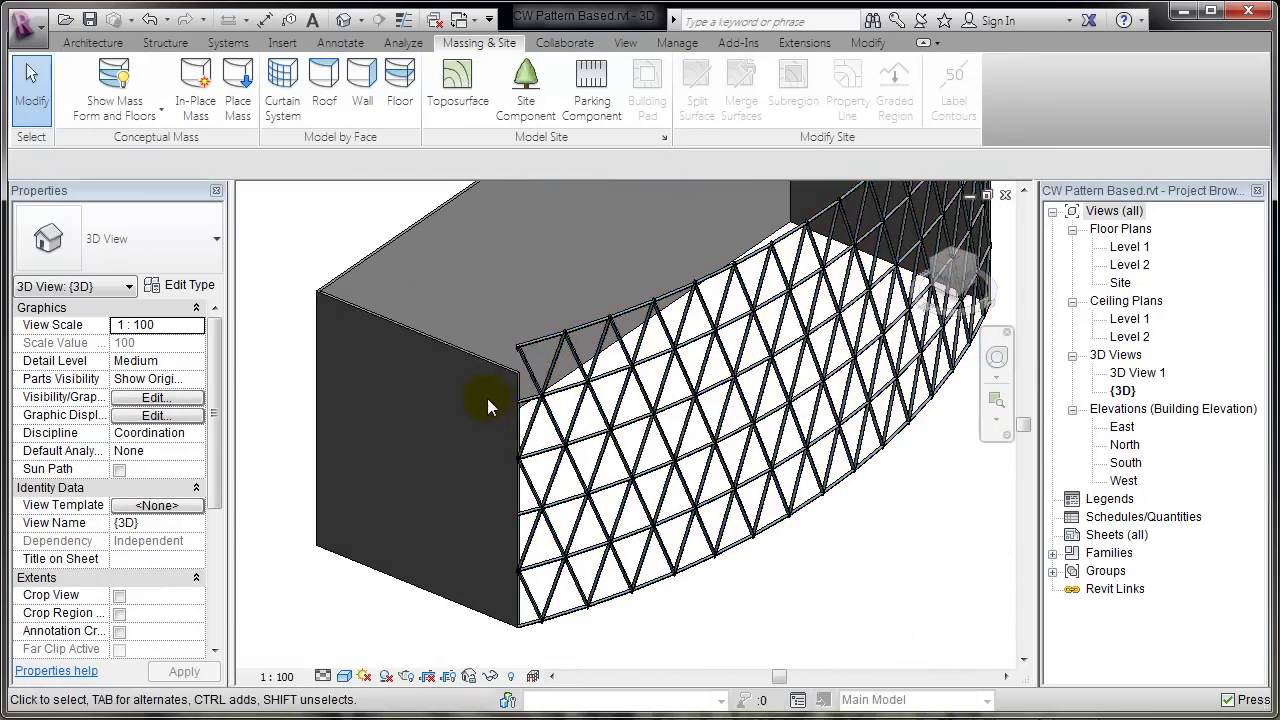
pyautogui.scroll(5, 518, 349)
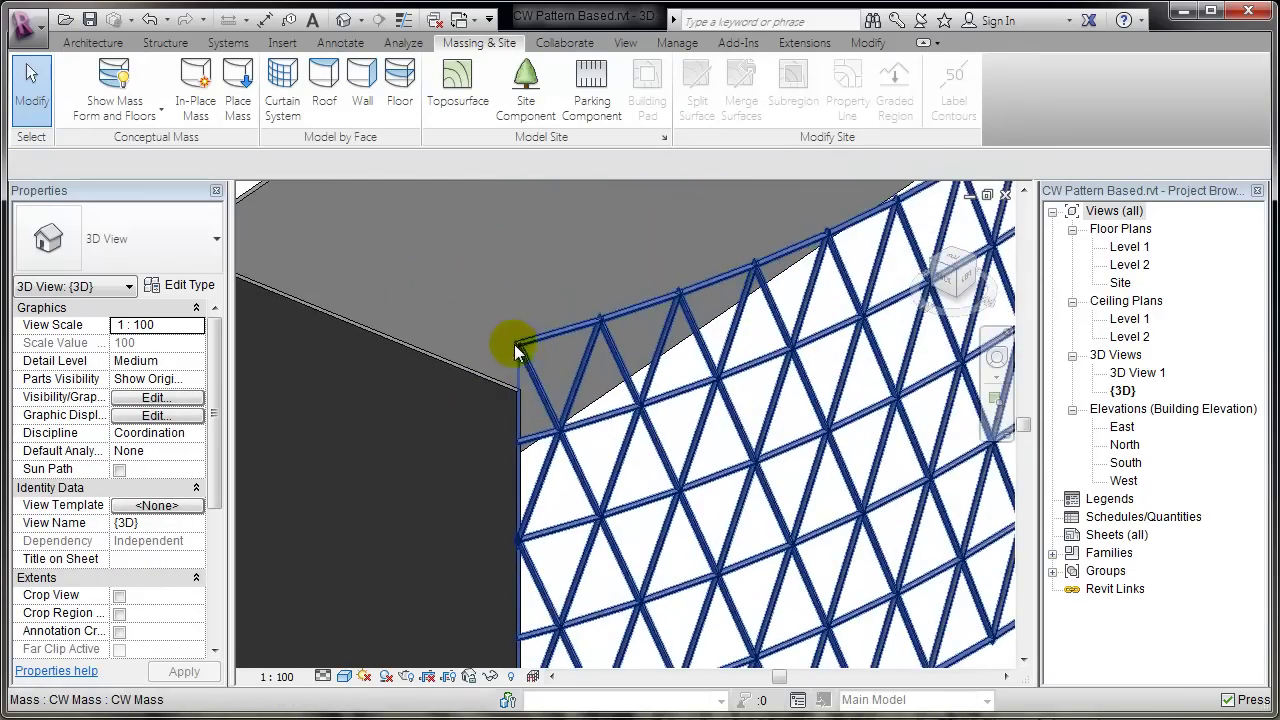
pyautogui.scroll(-4, 510, 368)
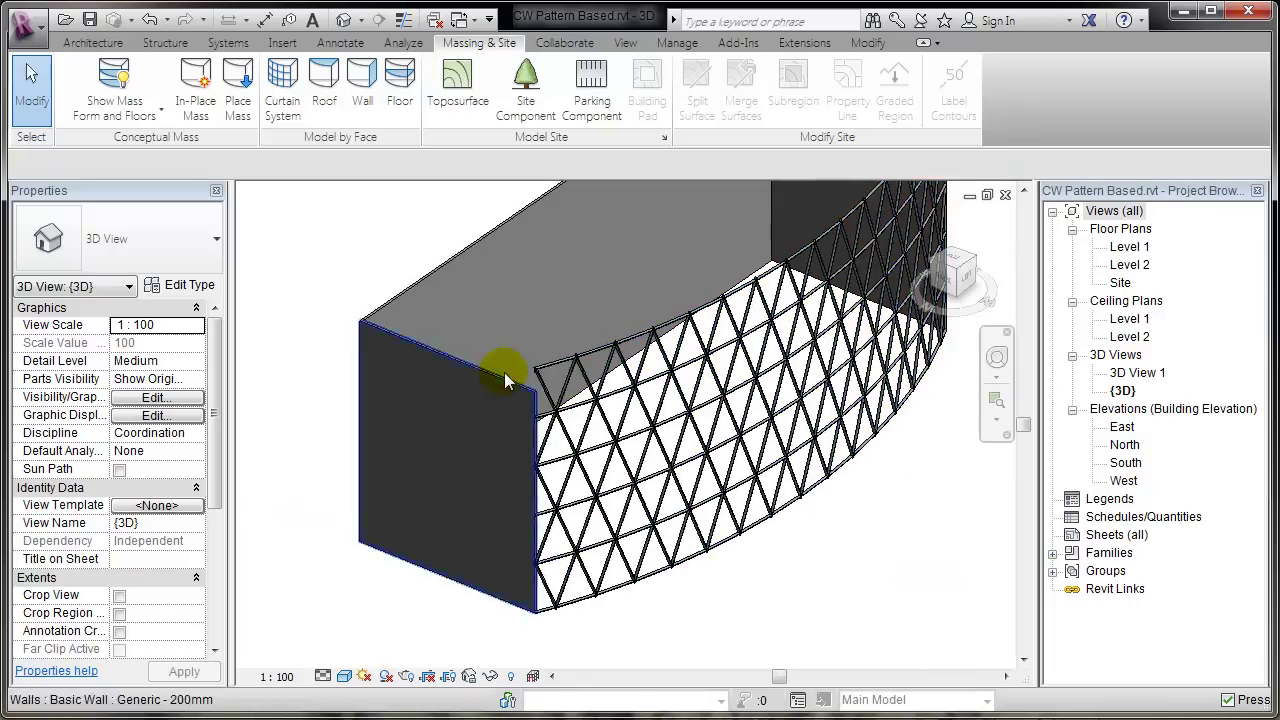
pyautogui.keyDown('shift'); pyautogui.moveTo(737, 349); pyautogui.dragTo(760, 390, button='middle'); pyautogui.keyUp('shift')
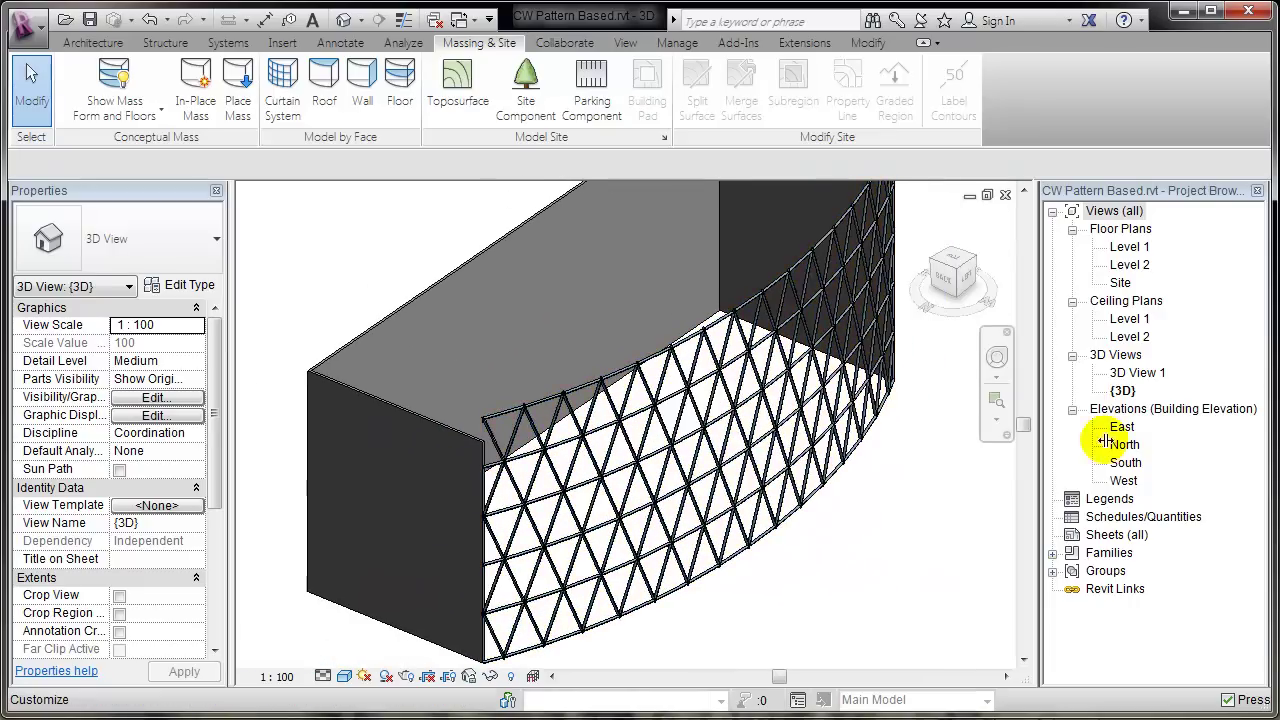
pyautogui.doubleClick(1125, 462)
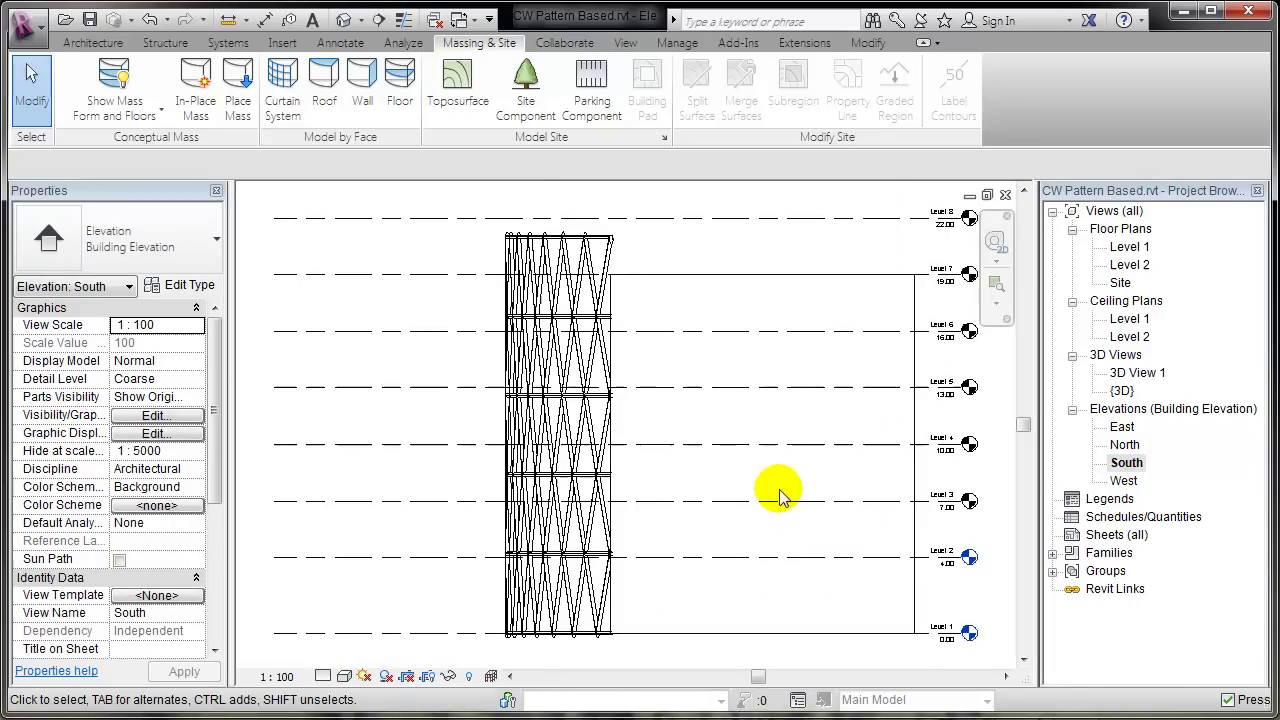
pyautogui.scroll(5, 800, 365)
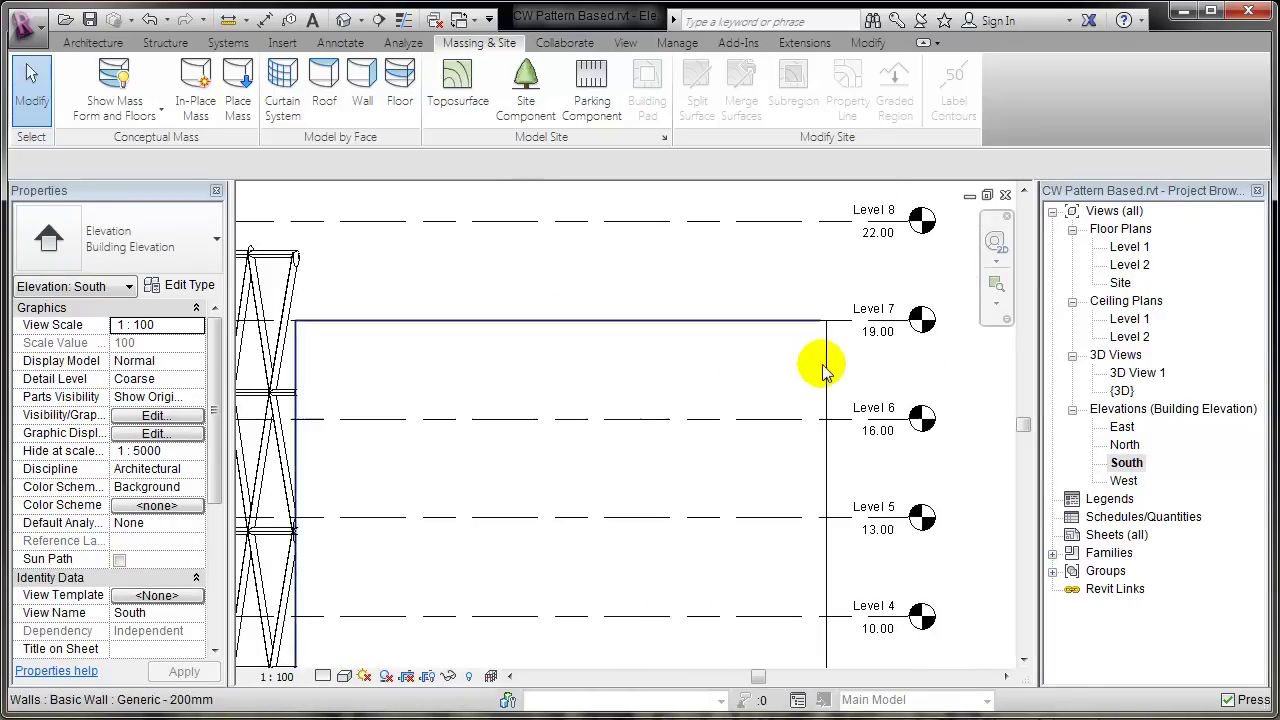
pyautogui.moveTo(903, 372); pyautogui.dragTo(751, 409, button='middle')
pyautogui.scroll(3, 751, 412)
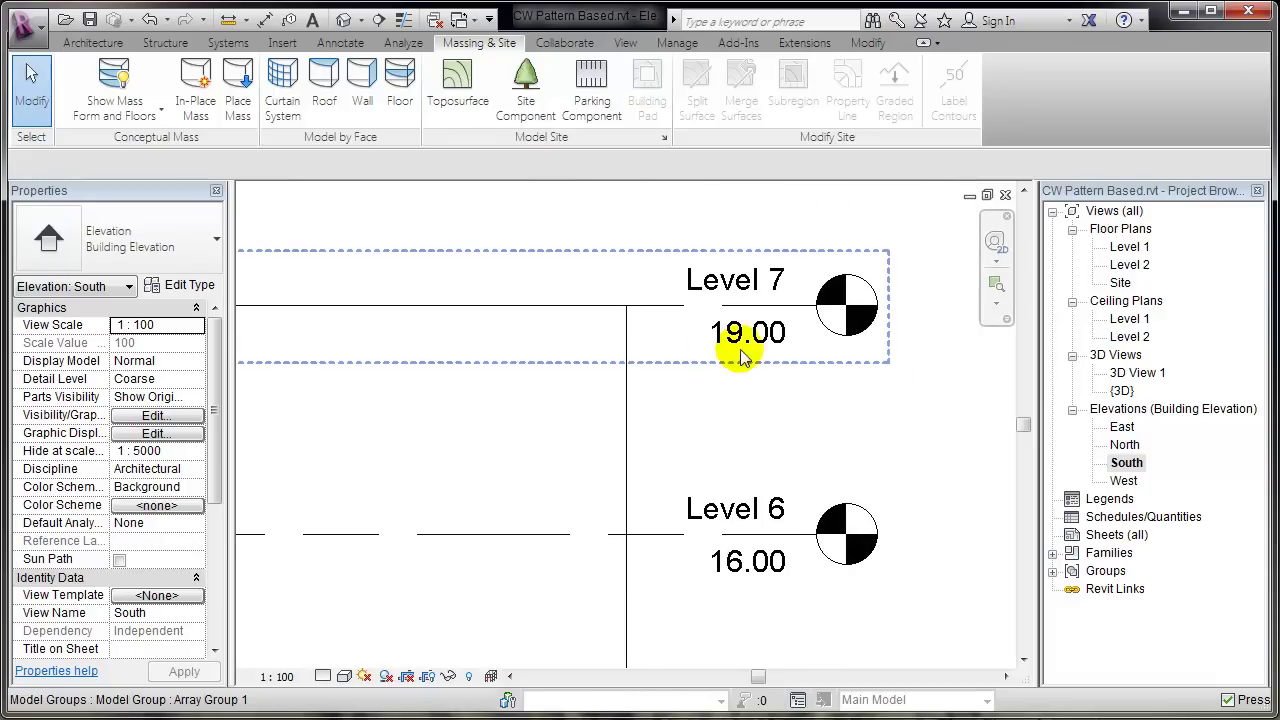
pyautogui.scroll(-8, 855, 403)
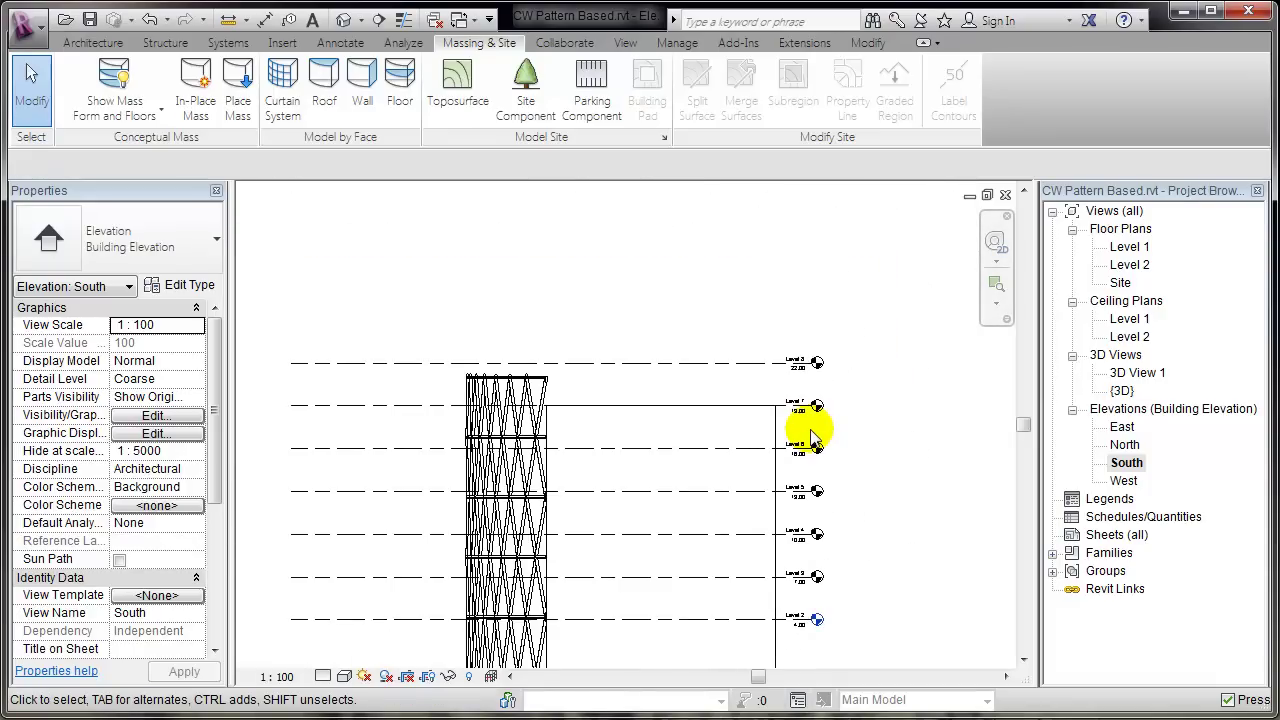
pyautogui.moveTo(808, 428); pyautogui.dragTo(853, 371, button='middle')
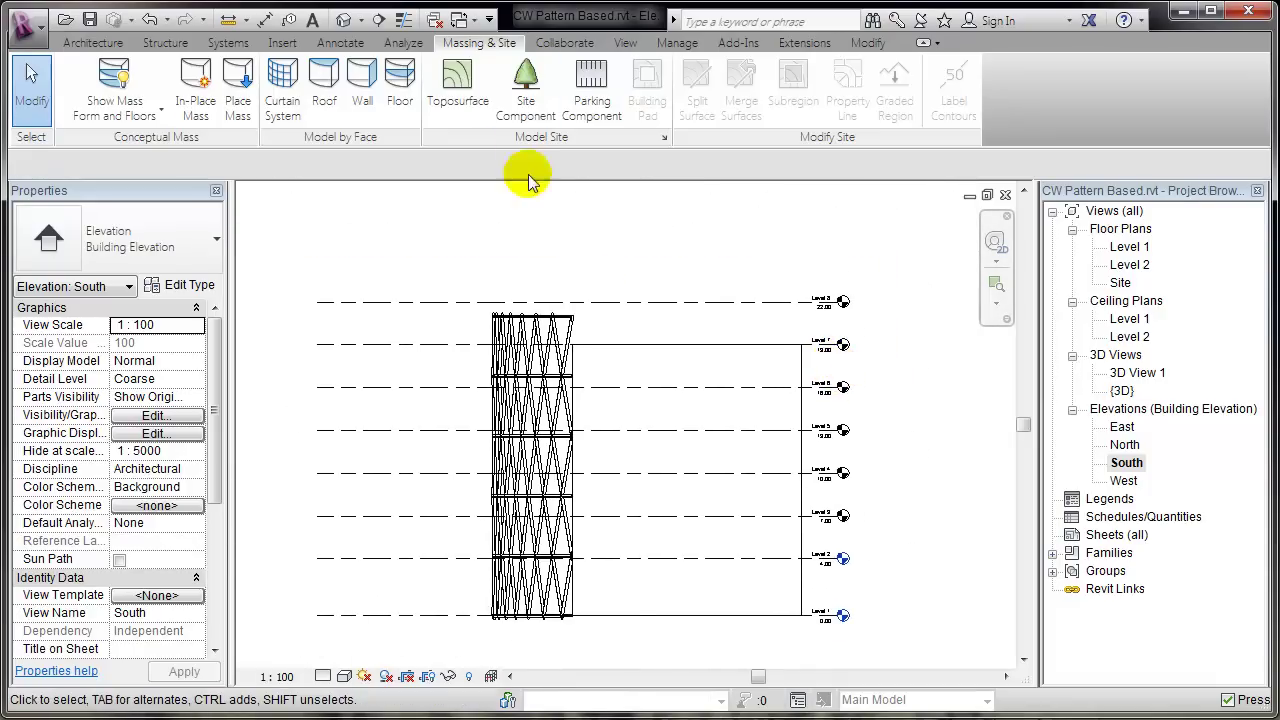
# Switch to the 3D view of CW Mass.rfa and set the elevation of Level 2 to 19.
pyautogui.click(465, 27)
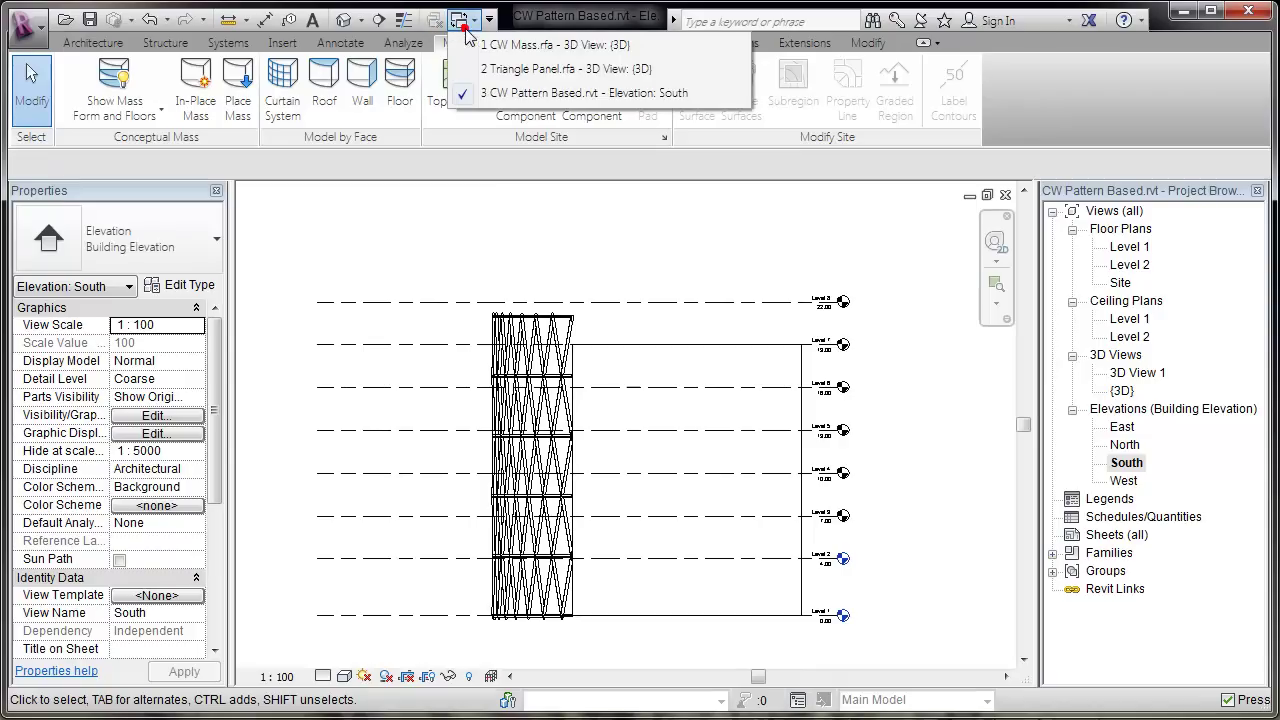
pyautogui.click(558, 46)
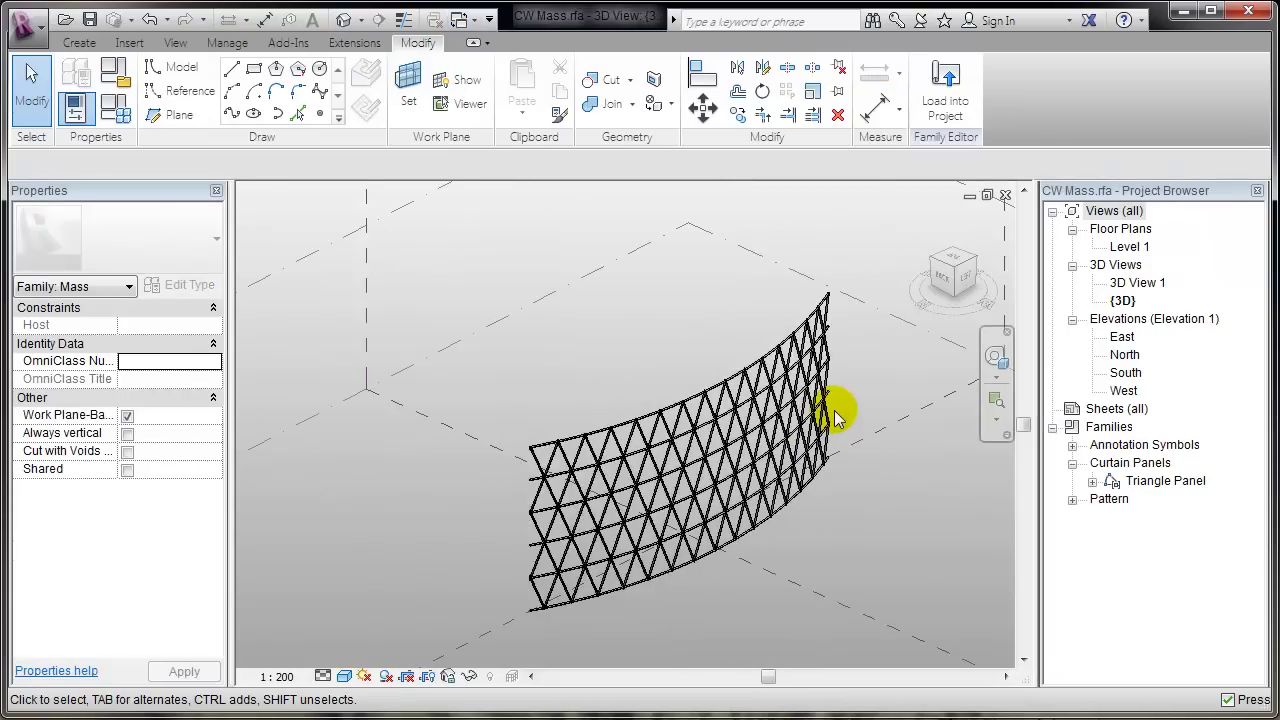
pyautogui.moveTo(863, 440); pyautogui.dragTo(623, 457, button='middle')
pyautogui.scroll(-2, 709, 505)
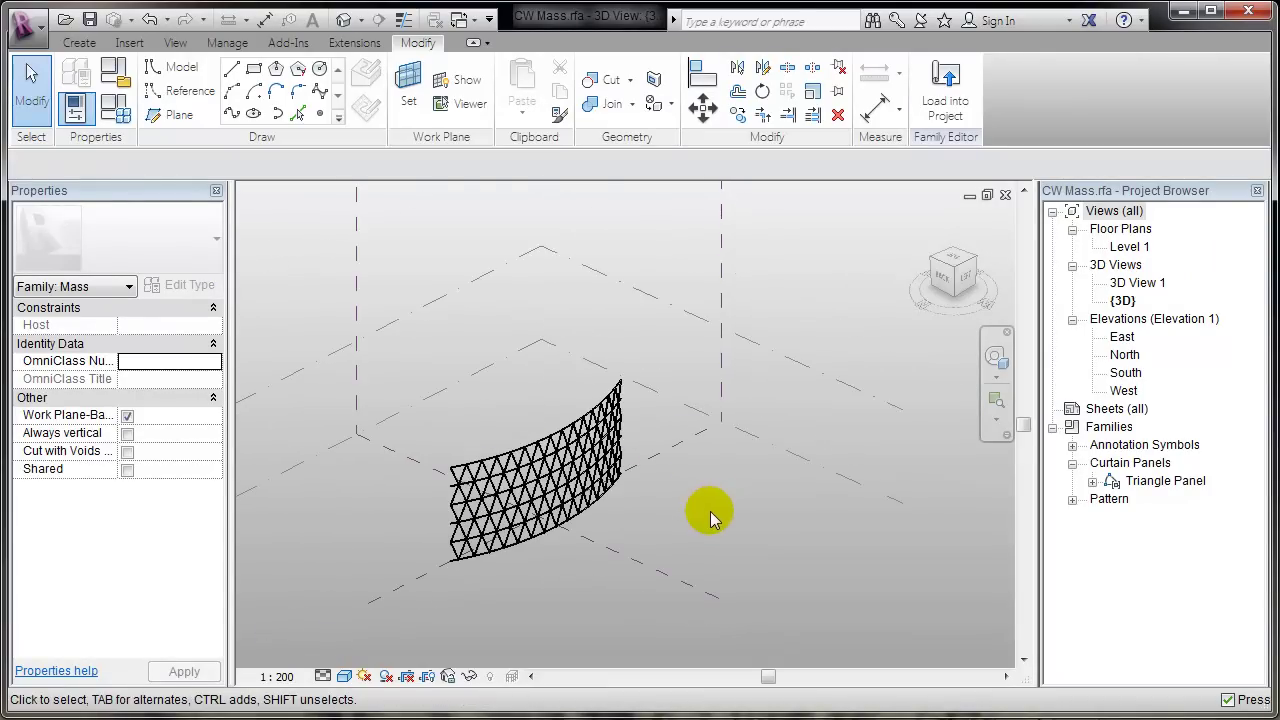
pyautogui.moveTo(709, 515); pyautogui.dragTo(794, 491, button='middle')
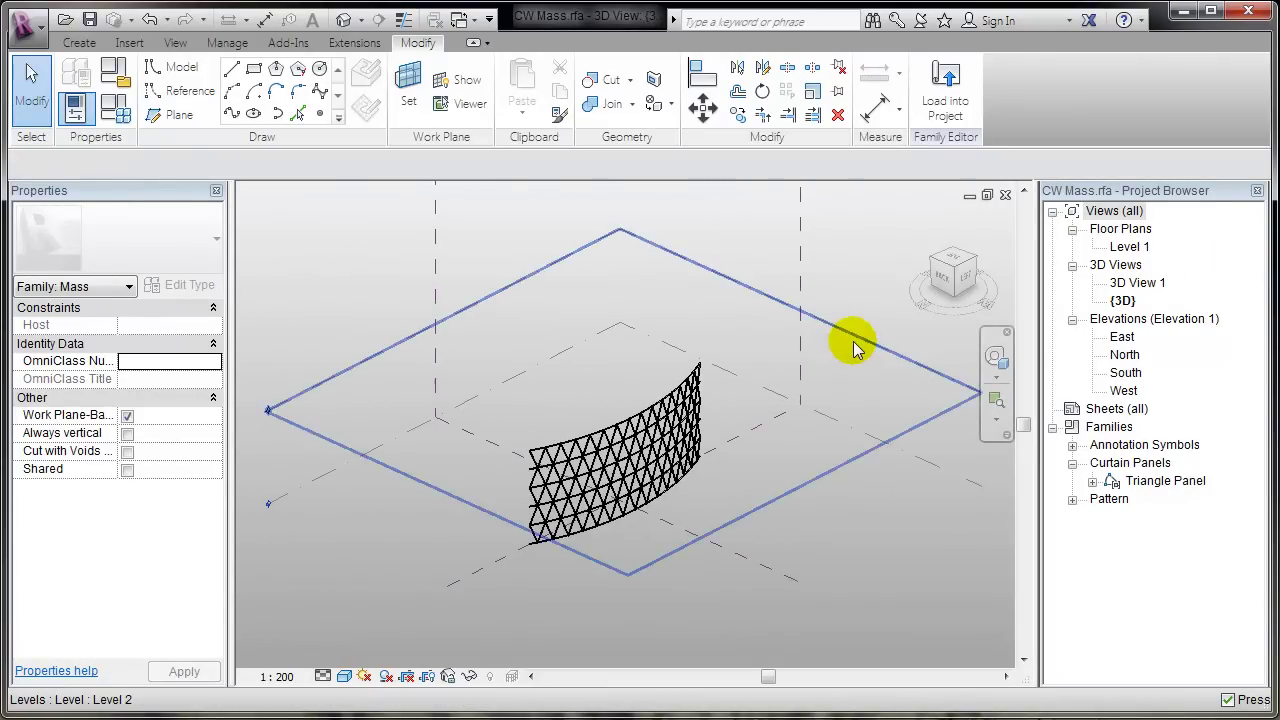
pyautogui.click(855, 347)
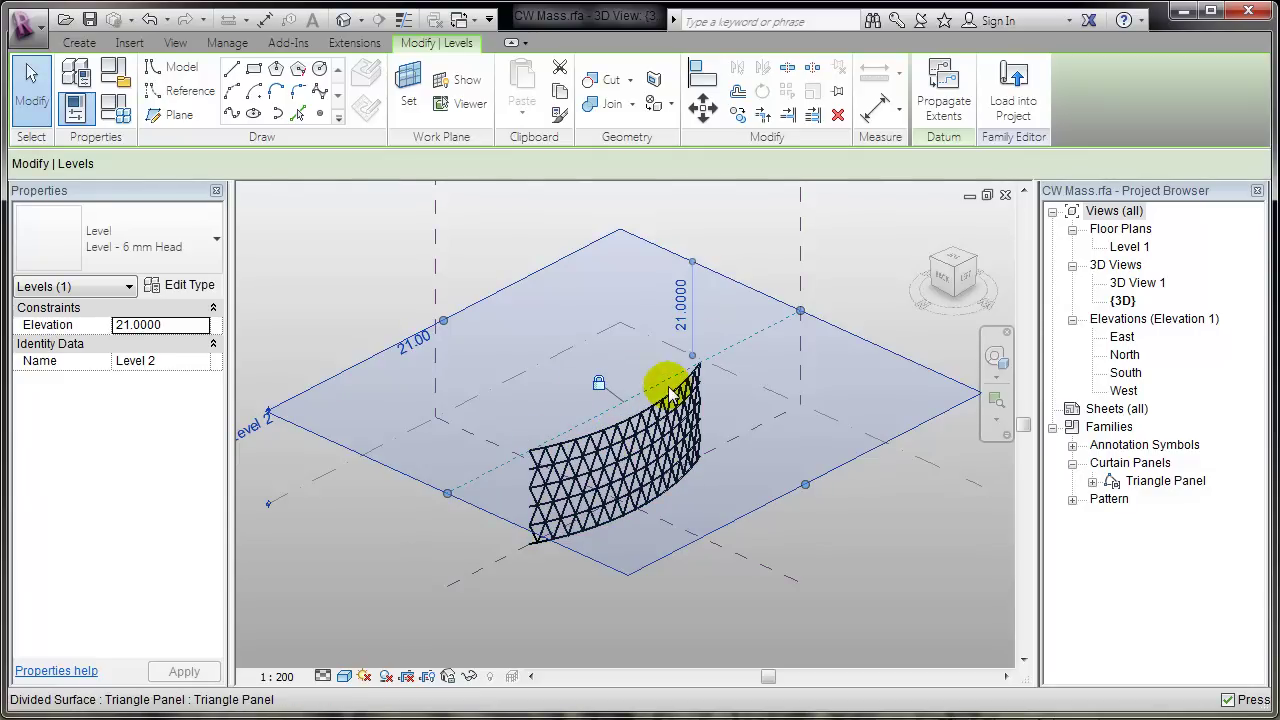
pyautogui.moveTo(528, 337); pyautogui.dragTo(563, 363, button='middle')
pyautogui.click(777, 280)
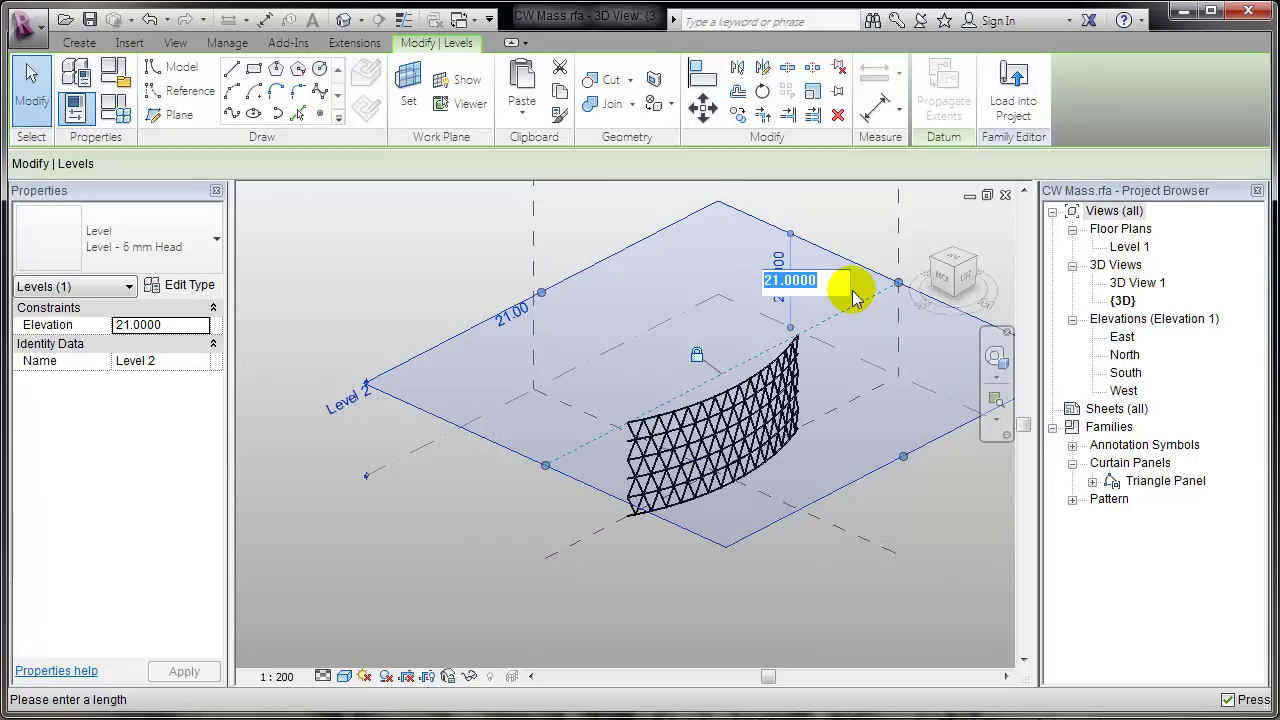
pyautogui.write('19')
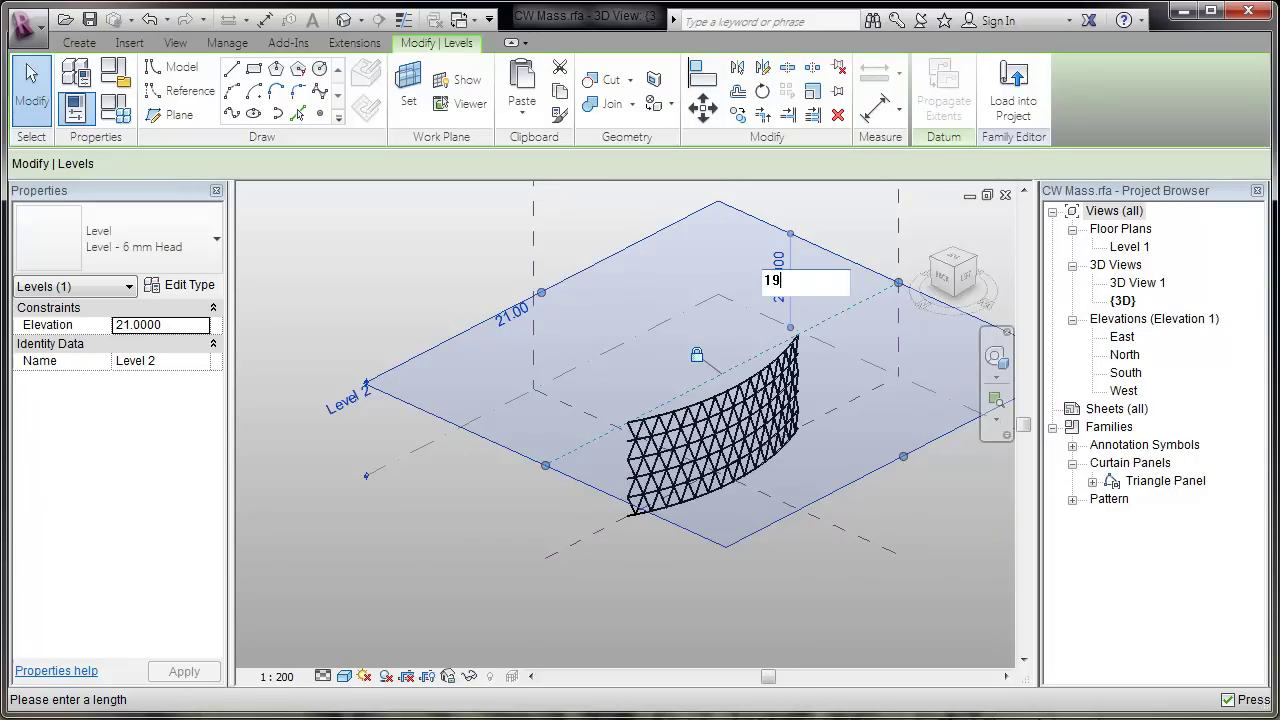
pyautogui.press('Return')
pyautogui.scroll(3, 766, 460)
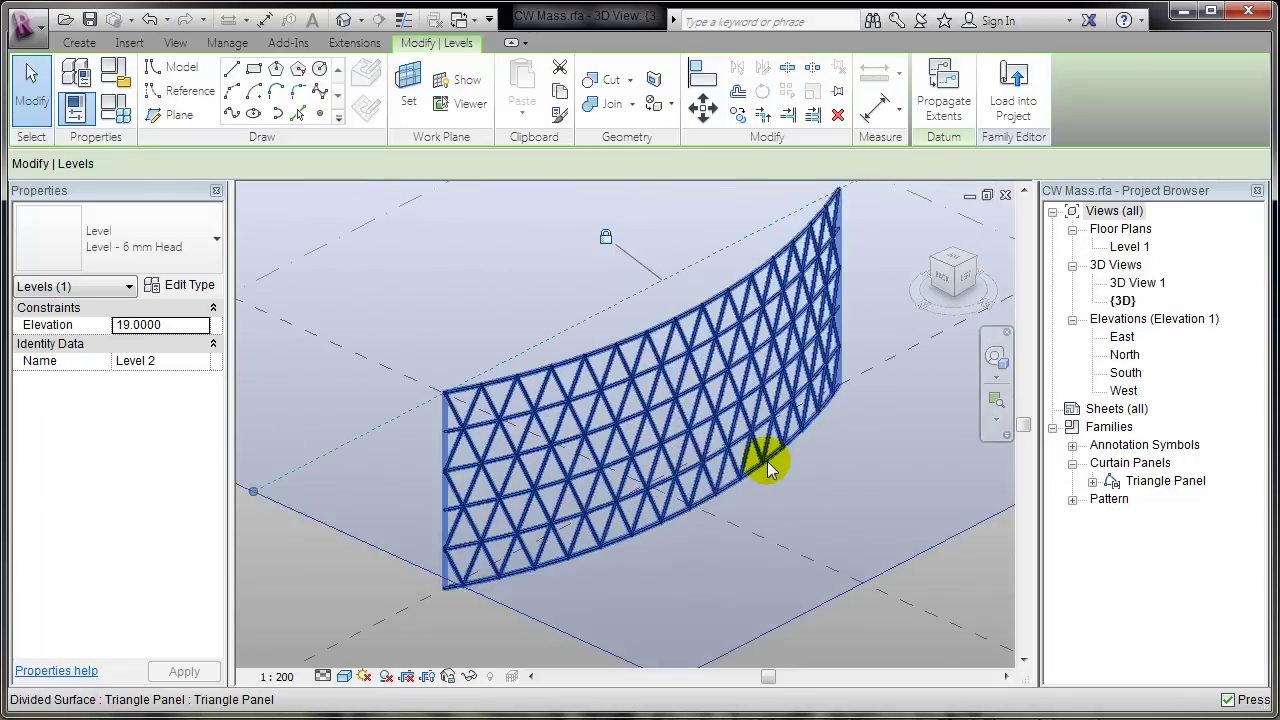
pyautogui.click(634, 543)
pyautogui.keyDown('shift'); pyautogui.moveTo(634, 543); pyautogui.dragTo(737, 534, button='middle'); pyautogui.keyUp('shift')
pyautogui.click(851, 492)
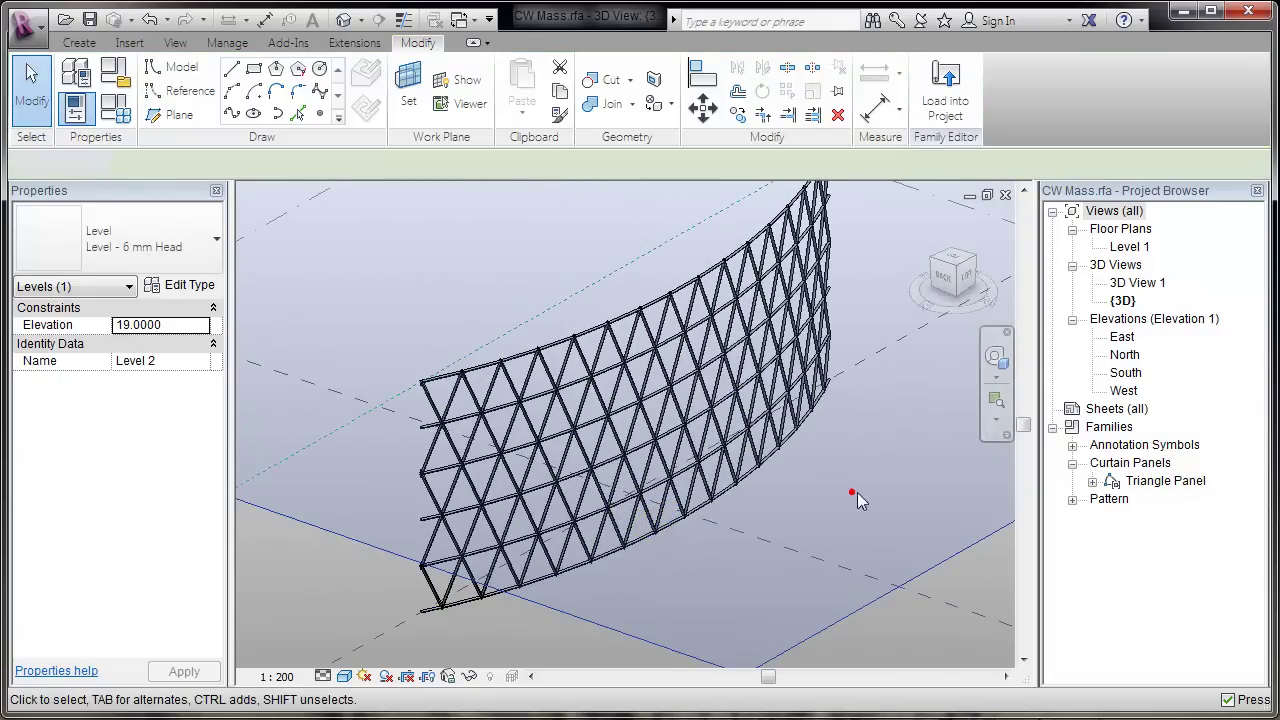
# Save the CW Mass family and load it into CW Pattern Based.rvt only, overwriting the existing version.
pyautogui.click(88, 22)
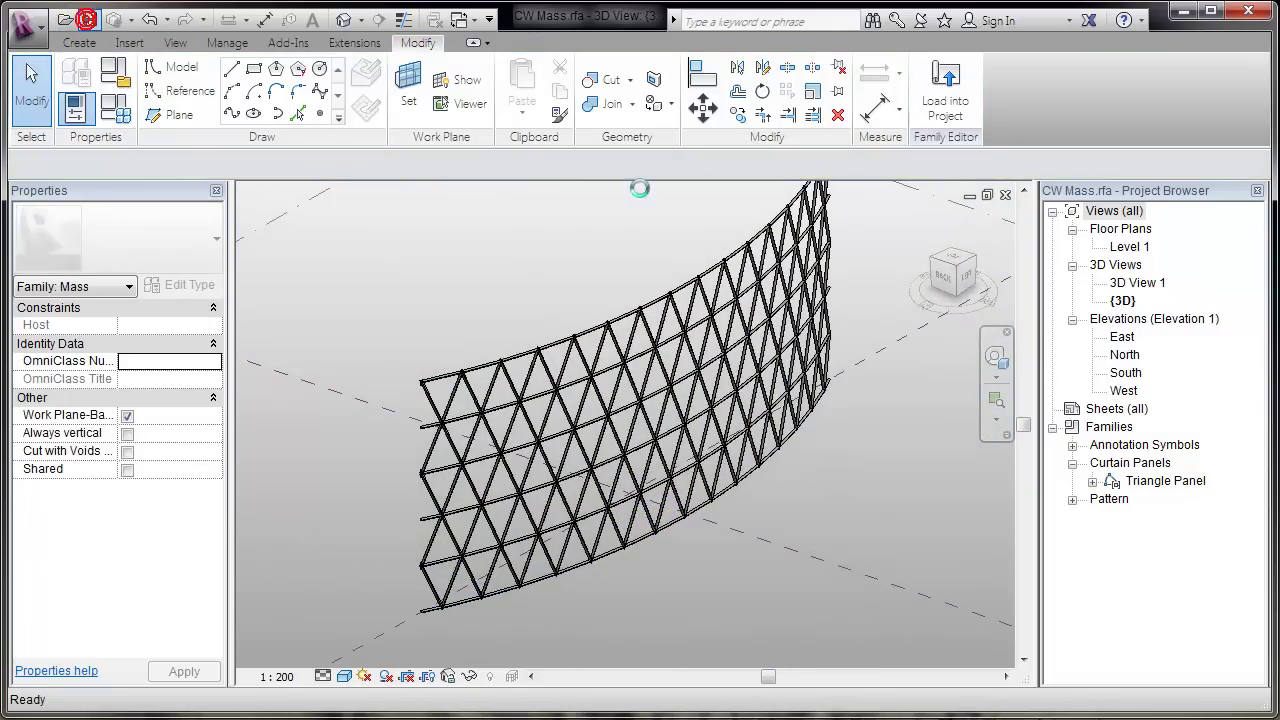
pyautogui.click(945, 88)
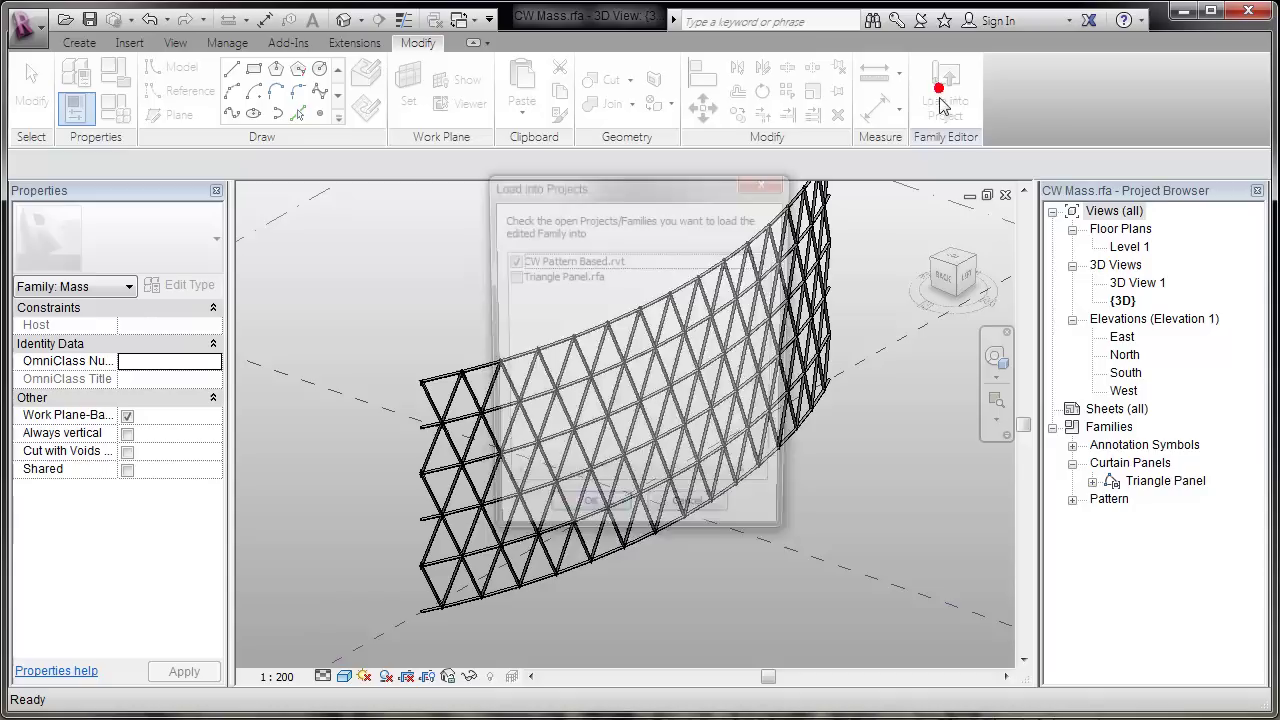
pyautogui.click(585, 520)
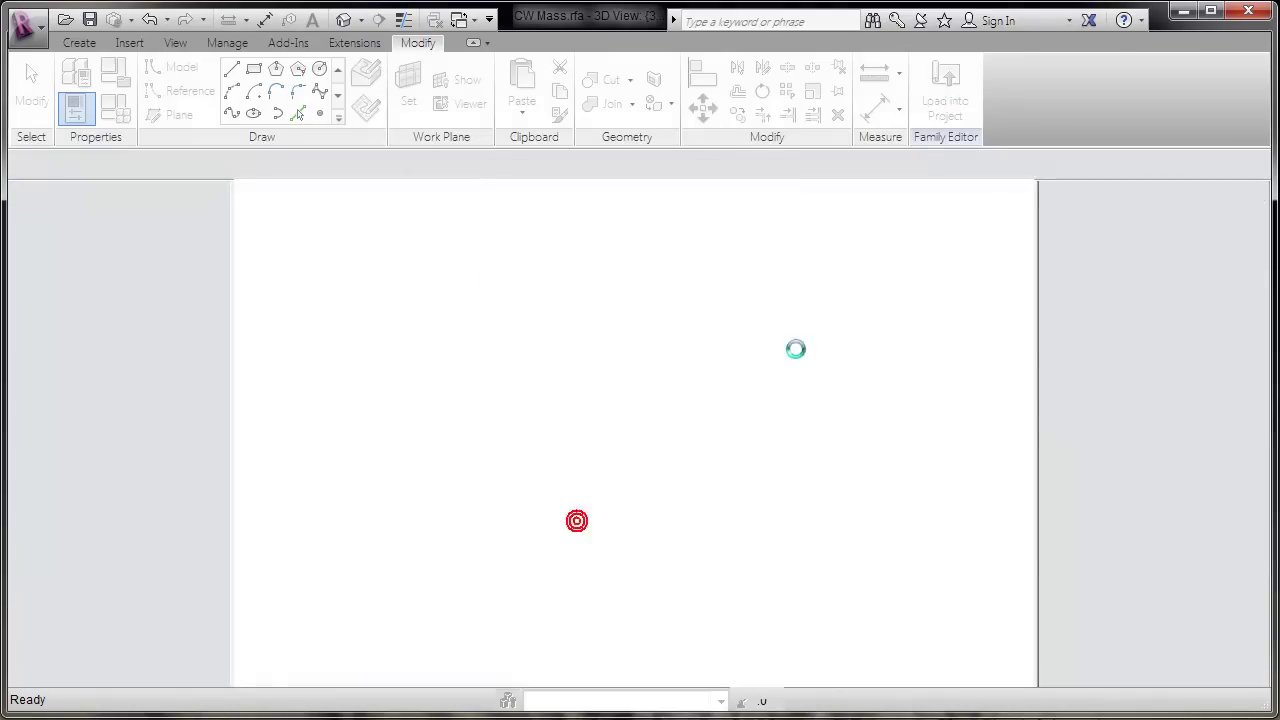
pyautogui.click(883, 474)
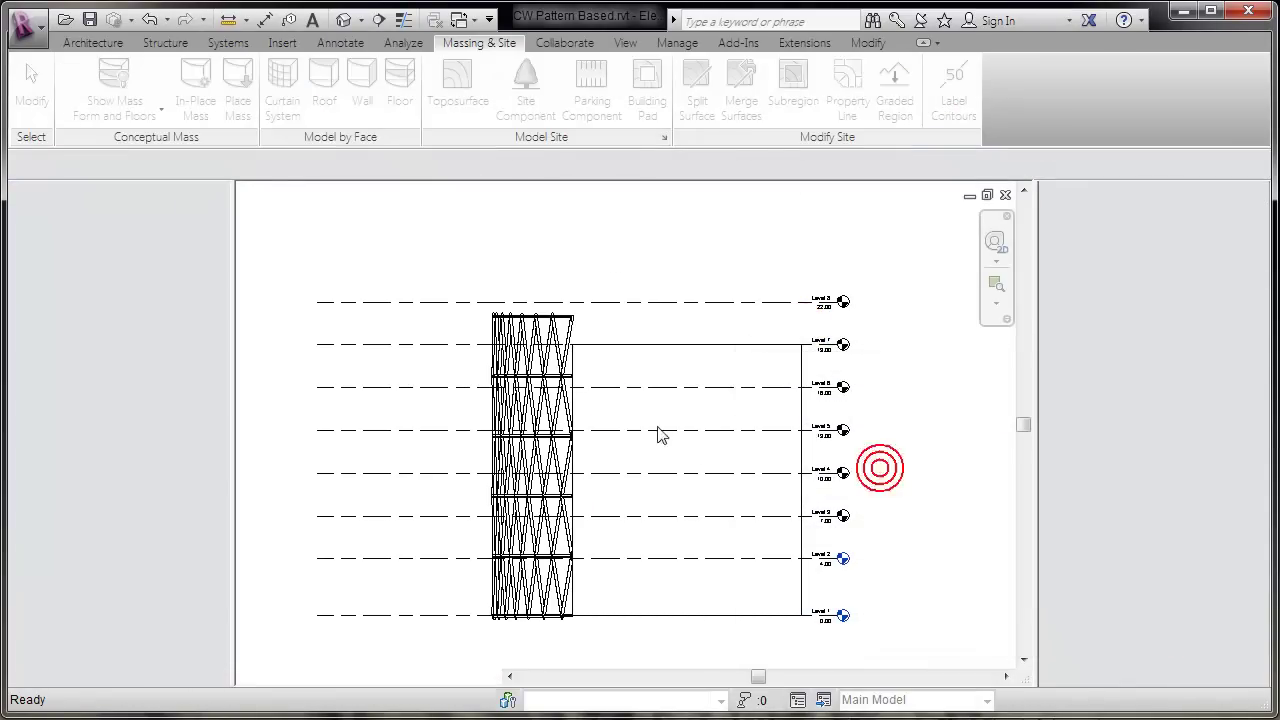
pyautogui.moveTo(540, 340)
pyautogui.mouseDown()
pyautogui.moveTo(543, 314)
pyautogui.moveTo(543, 358)
pyautogui.mouseUp()
pyautogui.press('Escape')
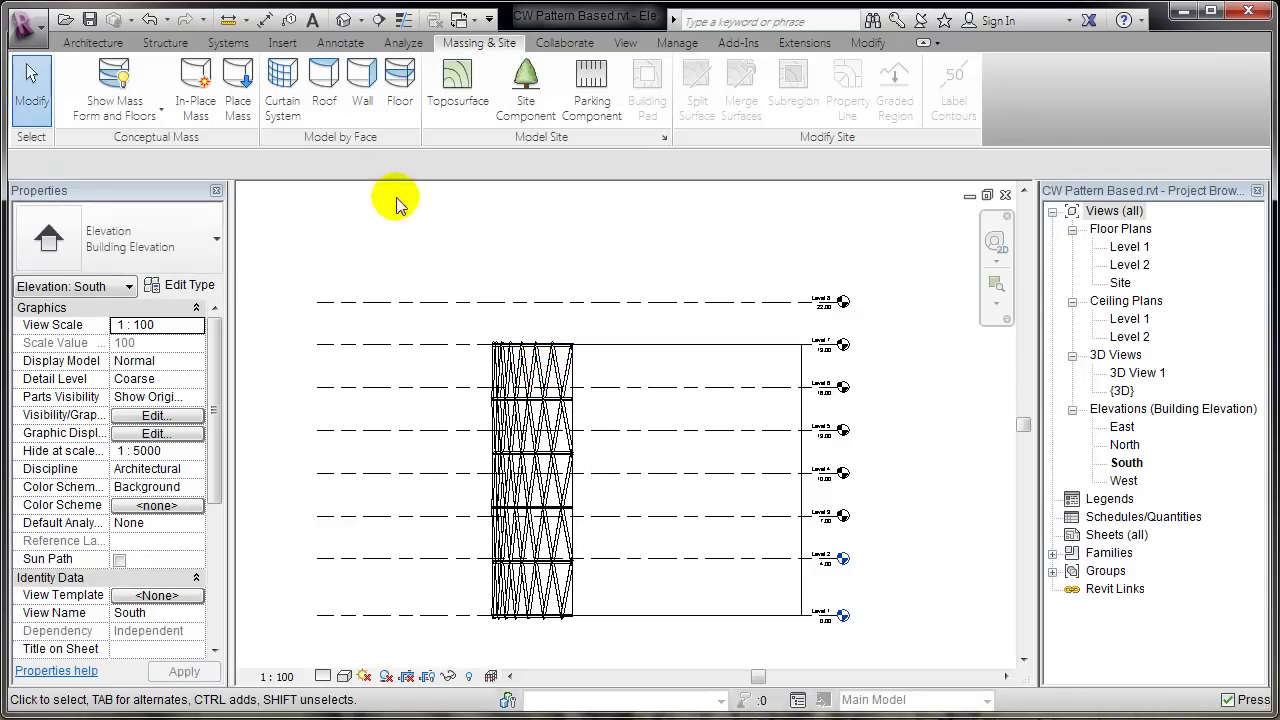
# Open the project's default 3D view and inspect from both sides how the triangular panel wall fits the building walls.
pyautogui.click(344, 20)
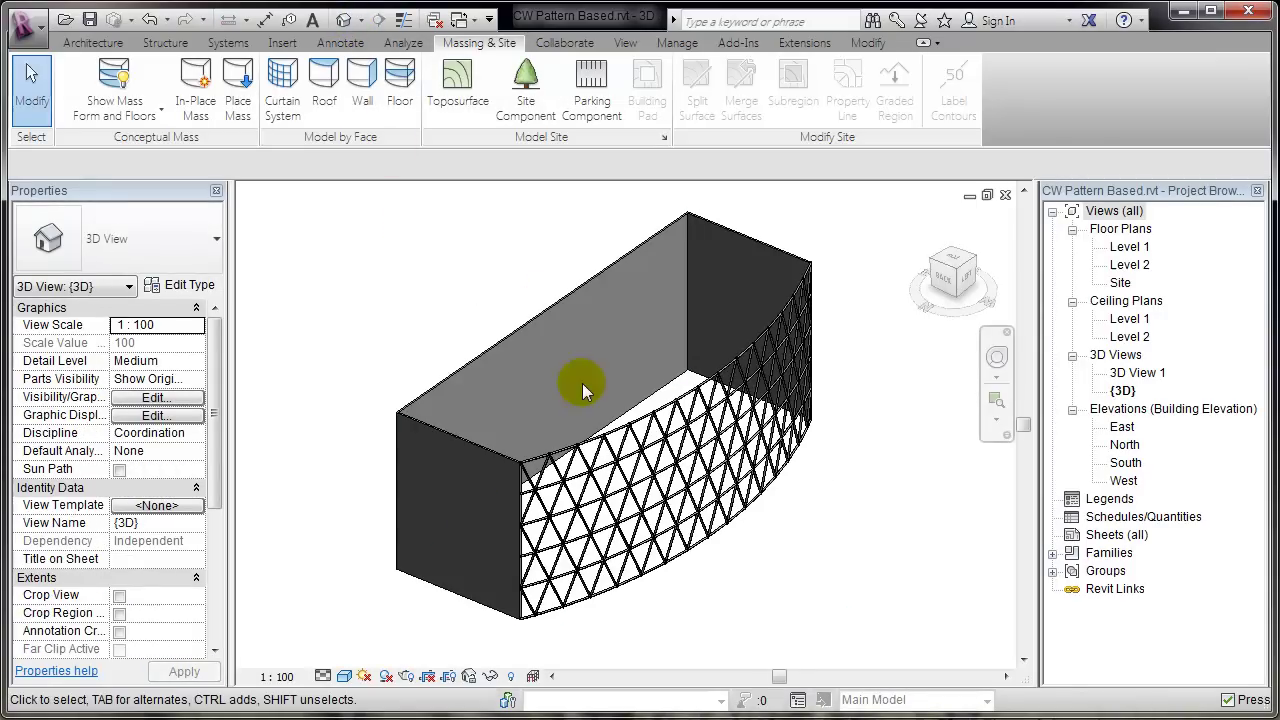
pyautogui.keyDown('shift'); pyautogui.moveTo(771, 514); pyautogui.dragTo(532, 530, button='middle'); pyautogui.keyUp('shift')
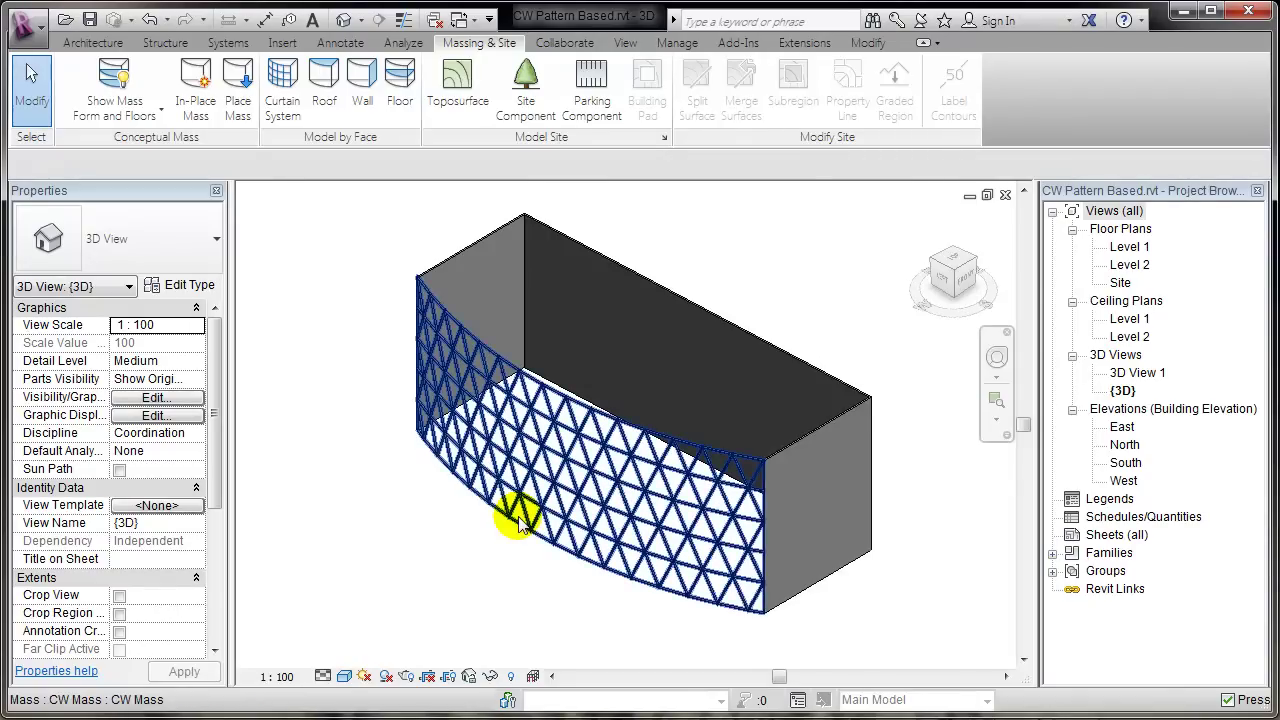
pyautogui.keyDown('shift'); pyautogui.moveTo(470, 580); pyautogui.dragTo(745, 597, button='middle'); pyautogui.keyUp('shift')
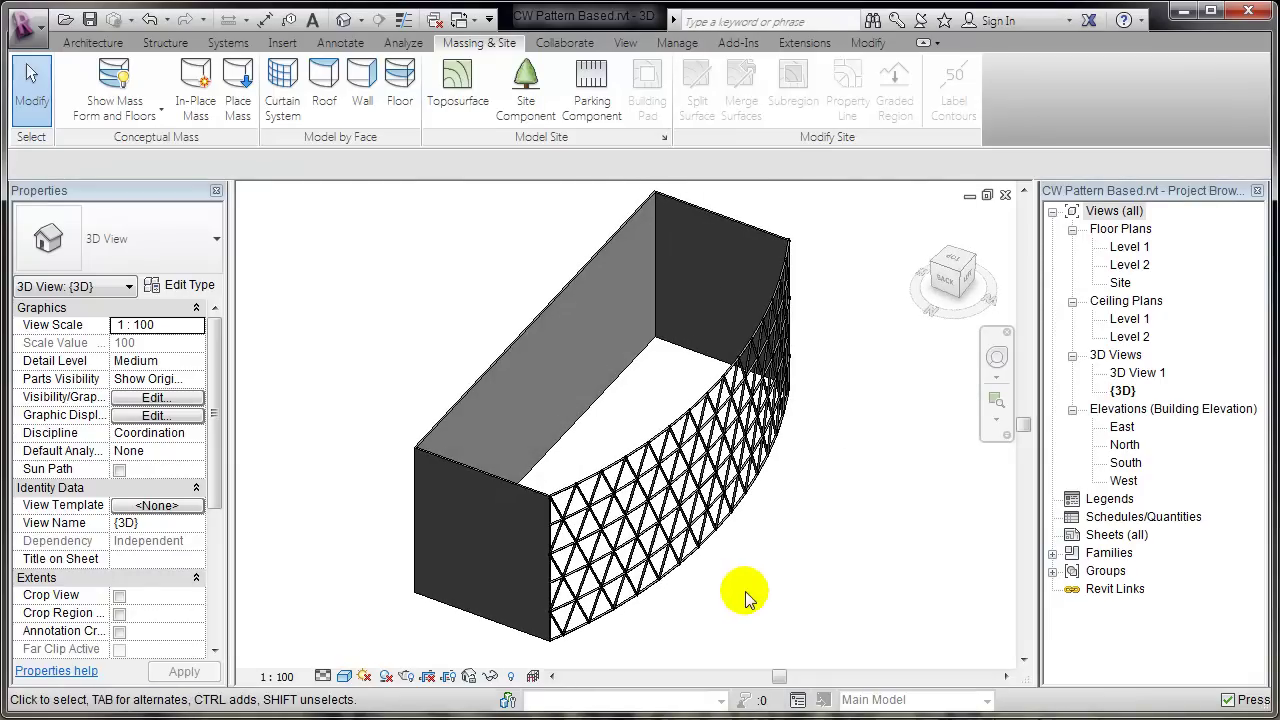